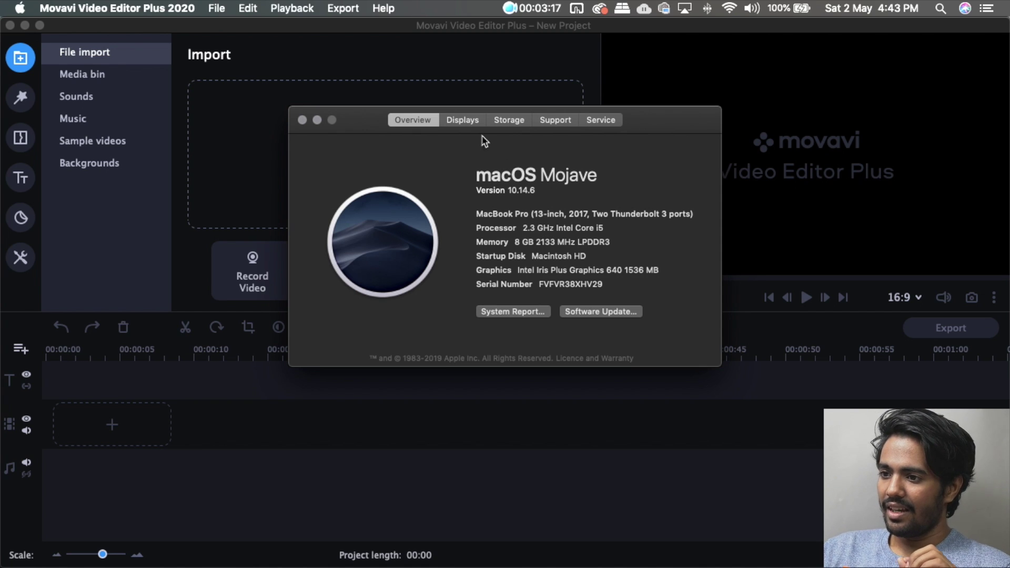
Step: Close the About This Mac window to reveal Movavi's empty File import page
{"action": "left_click", "coordinate": [302, 120]}
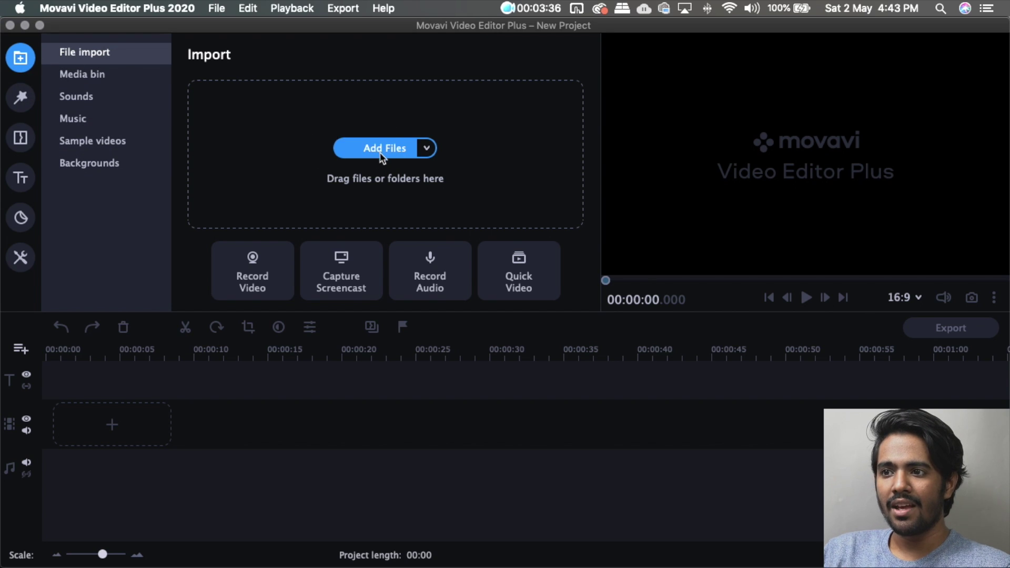
{"action": "left_click", "coordinate": [427, 148]}
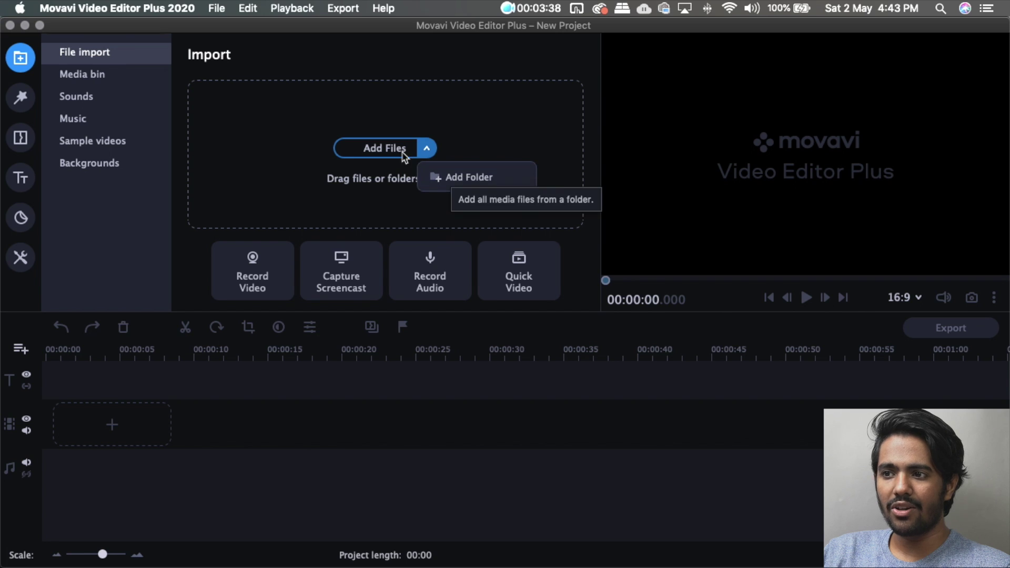
{"action": "left_click", "coordinate": [372, 185]}
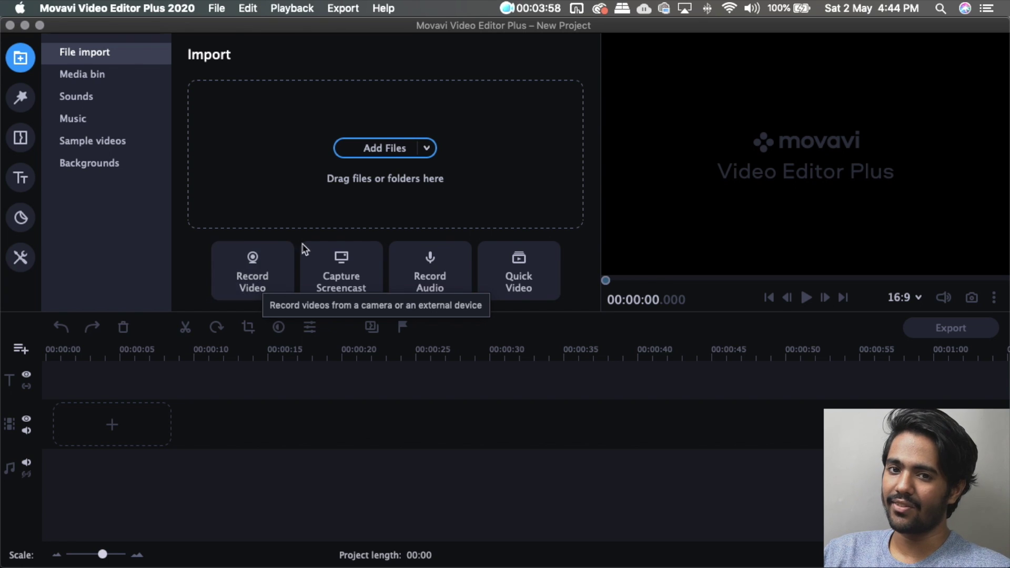
{"action": "left_click", "coordinate": [361, 289]}
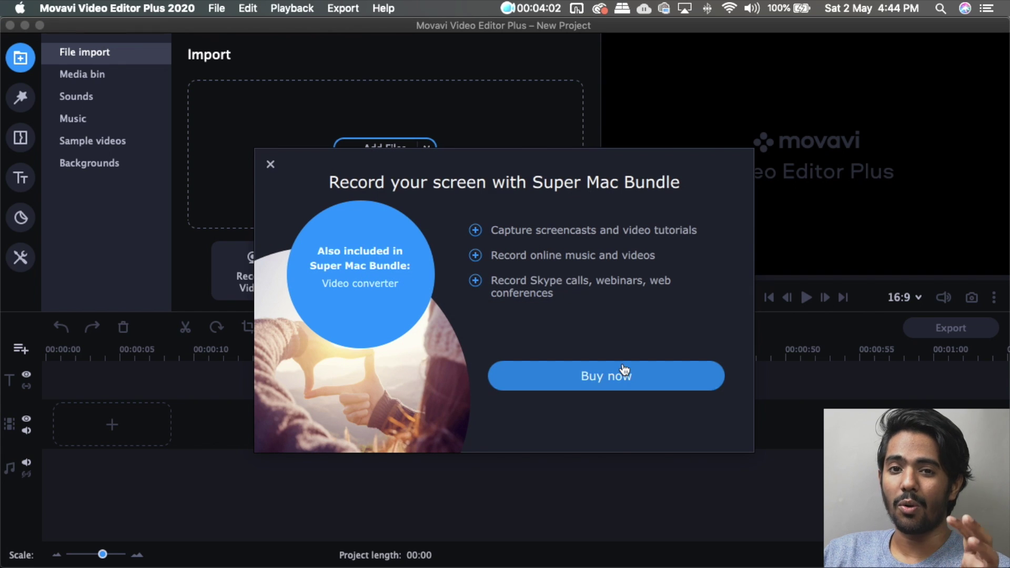
{"action": "left_click", "coordinate": [271, 165]}
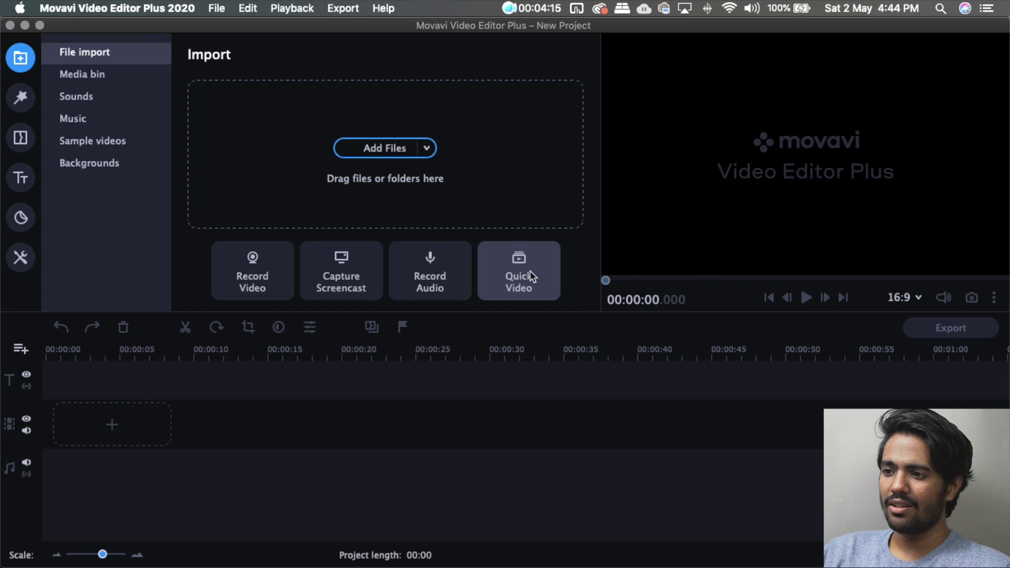
Step: Download the Aww, Beep set, Beep and Ba-dum-tss sound effects from the Sounds library
{"action": "left_click", "coordinate": [94, 83]}
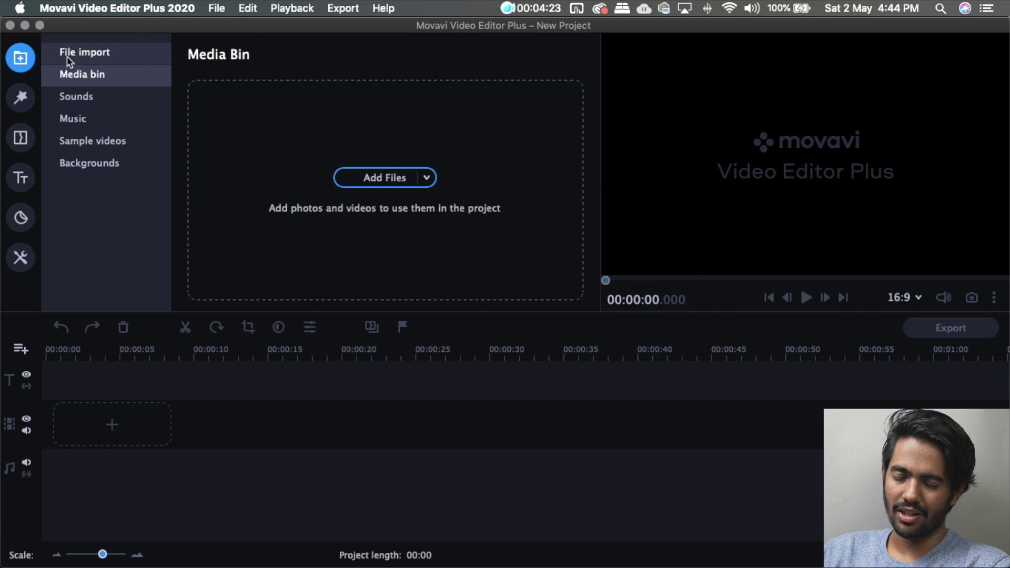
{"action": "left_click", "coordinate": [80, 97]}
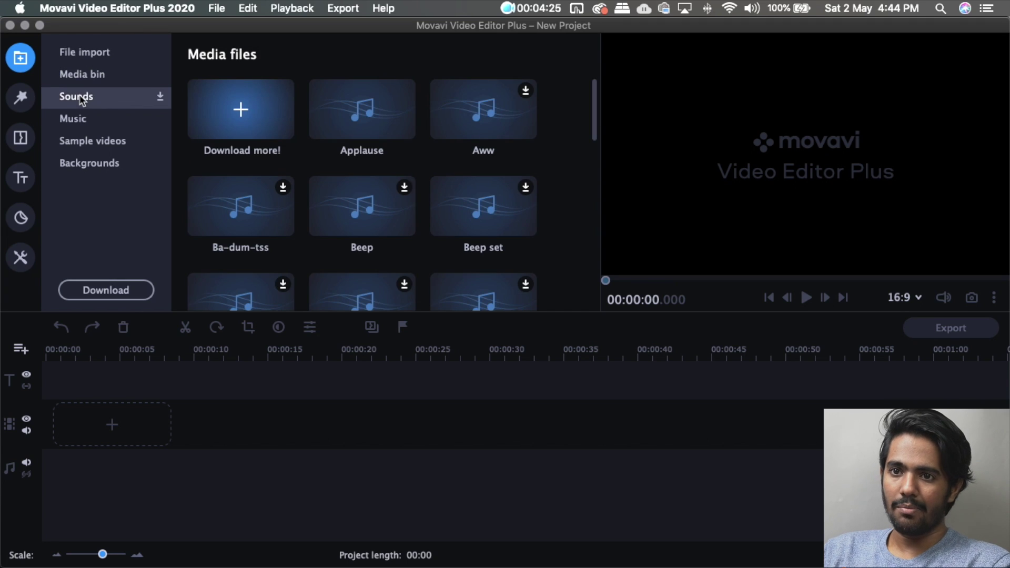
{"action": "left_click", "coordinate": [526, 92]}
{"action": "left_click", "coordinate": [525, 187]}
{"action": "left_click", "coordinate": [404, 188]}
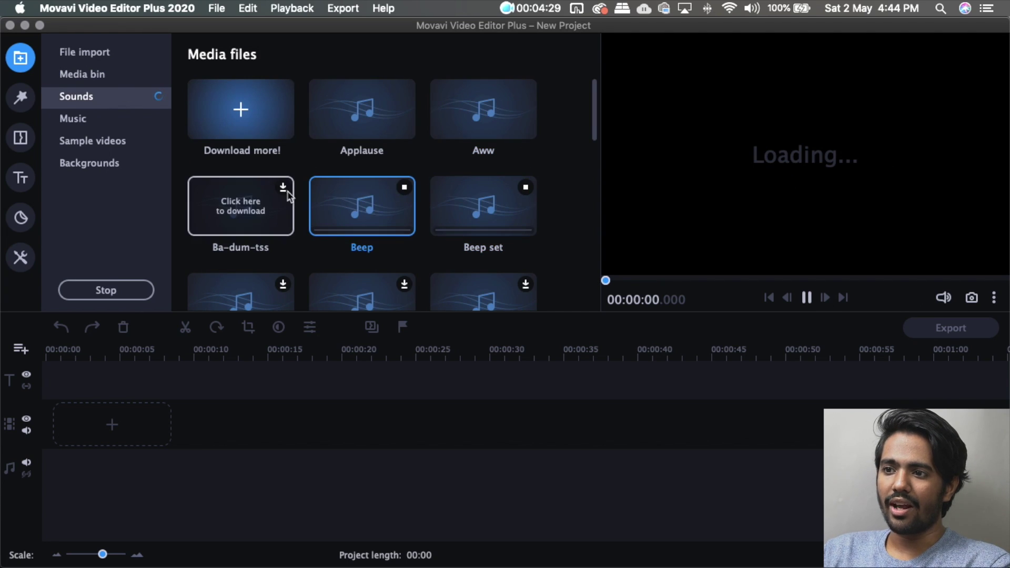
{"action": "left_click", "coordinate": [283, 188]}
Step: Preview the Aww sound effect
{"action": "left_click", "coordinate": [532, 134]}
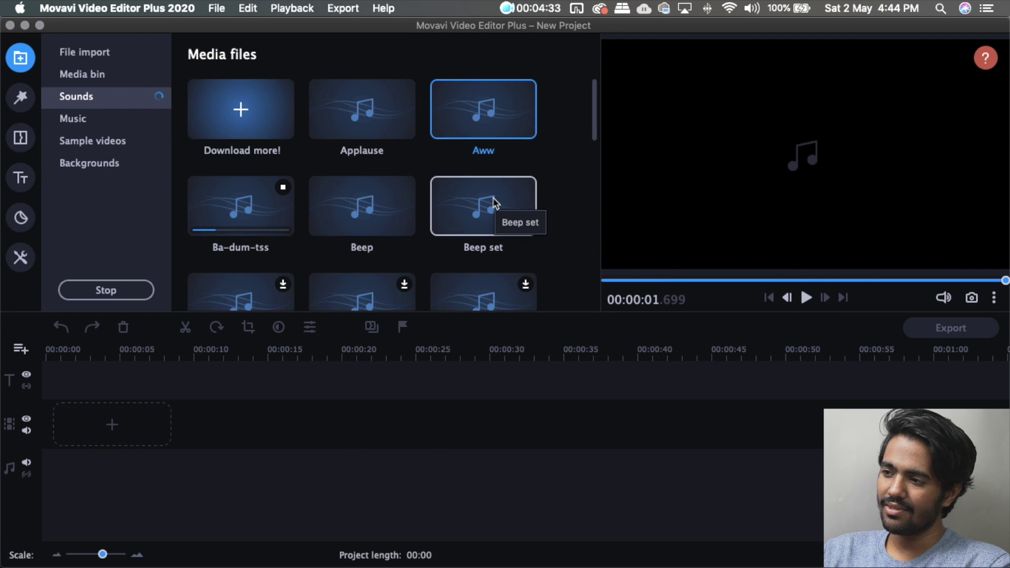
{"action": "scroll", "coordinate": [548, 159], "scroll_direction": "down", "scroll_amount": 2}
{"action": "scroll", "coordinate": [259, 128], "scroll_direction": "up", "scroll_amount": 2}
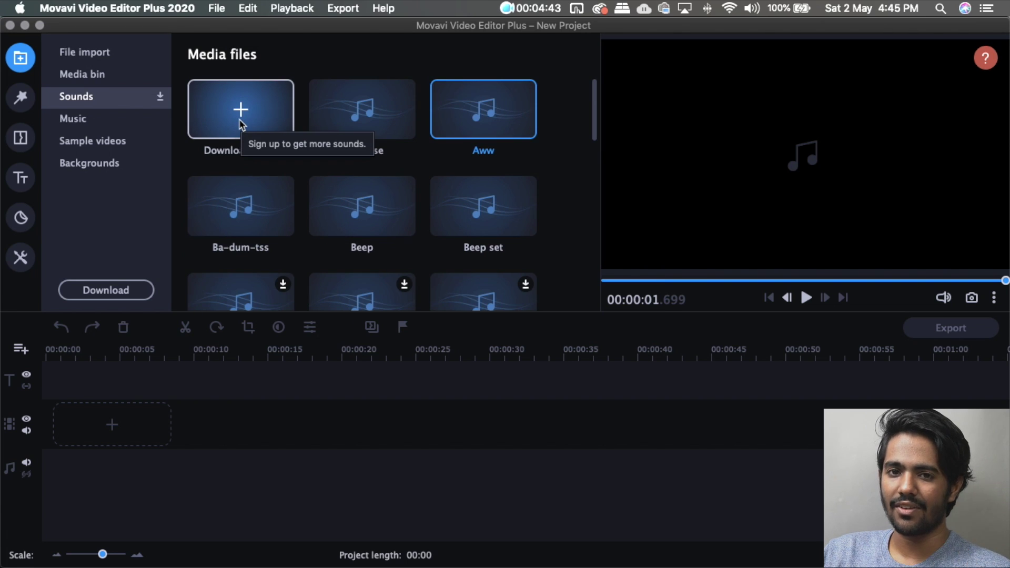
Step: Download the Awakening and Action Movie tracks from the Music library
{"action": "left_click", "coordinate": [112, 119]}
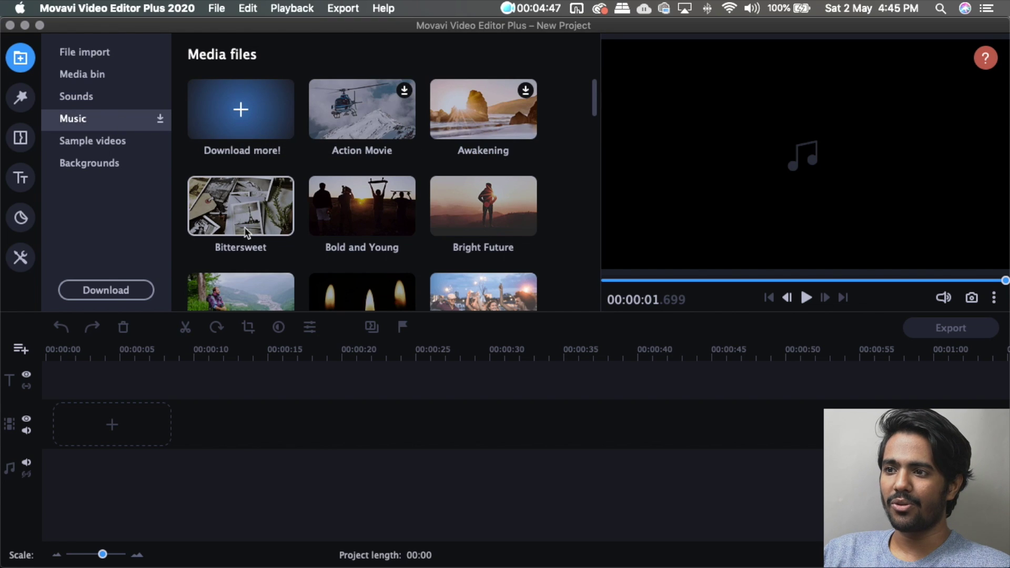
{"action": "left_click", "coordinate": [526, 91]}
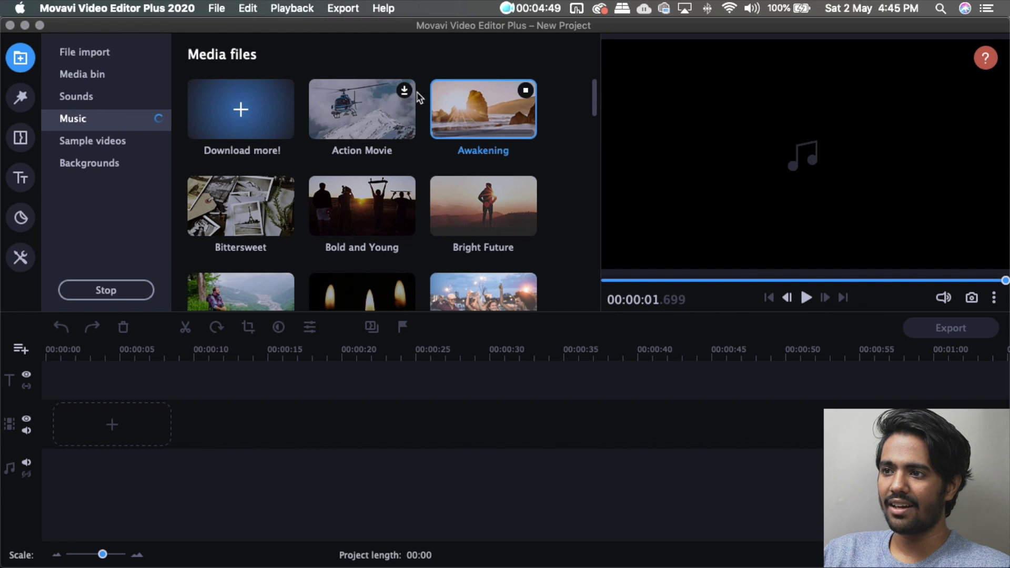
{"action": "left_click", "coordinate": [405, 92]}
Step: Preview the Bright Future music track, then pause it
{"action": "scroll", "coordinate": [502, 252], "scroll_direction": "down", "scroll_amount": 8}
{"action": "scroll", "coordinate": [494, 263], "scroll_direction": "down", "scroll_amount": 10}
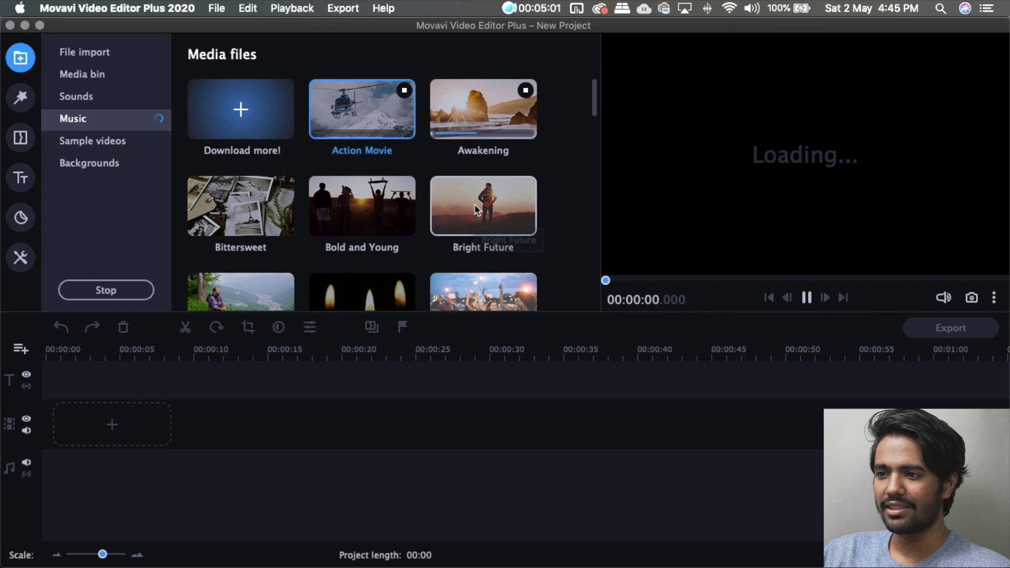
{"action": "left_click", "coordinate": [474, 205]}
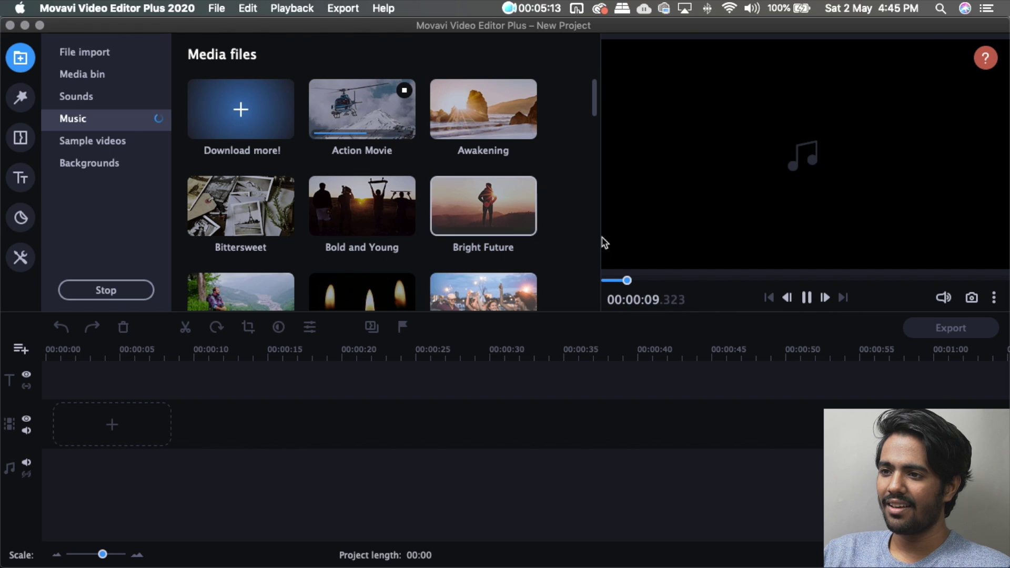
{"action": "left_click", "coordinate": [806, 298]}
{"action": "scroll", "coordinate": [339, 216], "scroll_direction": "down", "scroll_amount": 5}
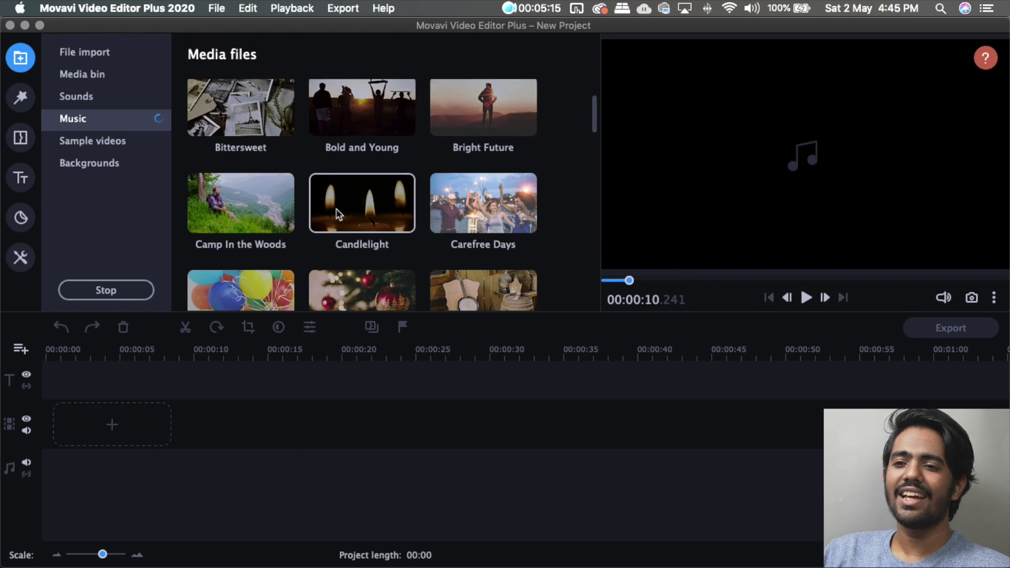
{"action": "scroll", "coordinate": [338, 214], "scroll_direction": "down", "scroll_amount": 1}
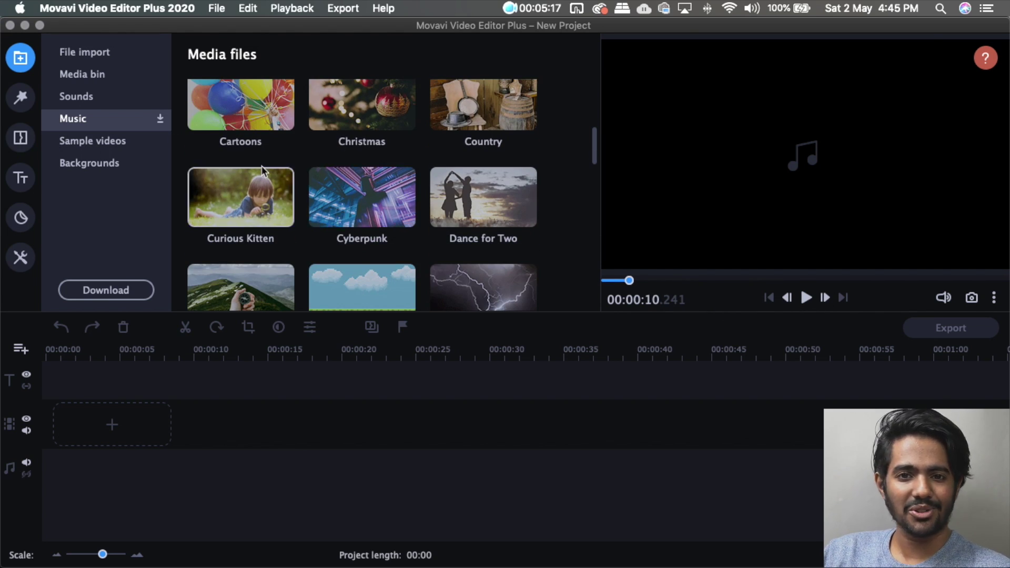
Step: Download the Camera sample video and preview the Clock, City and Candle clips
{"action": "left_click", "coordinate": [123, 150]}
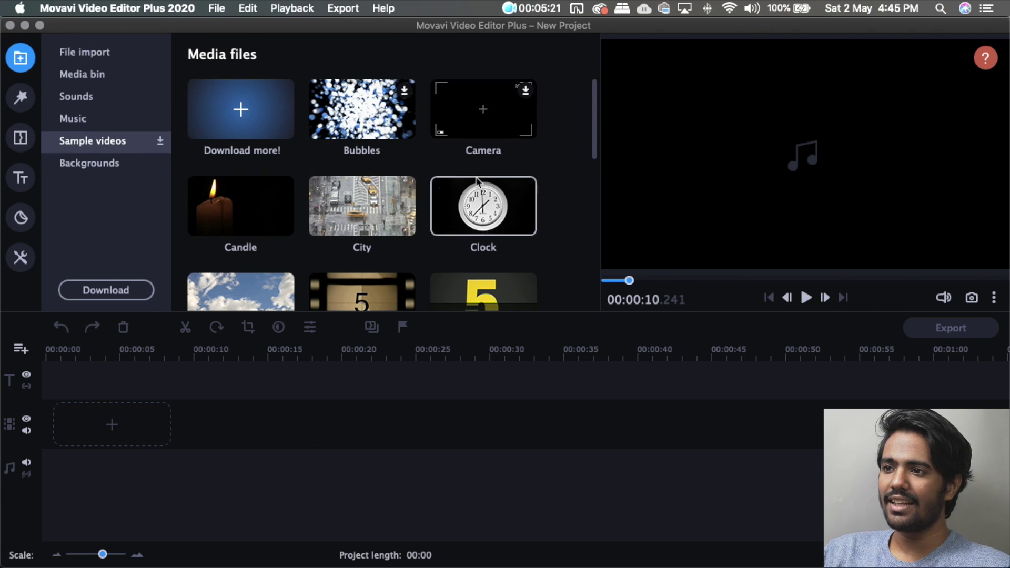
{"action": "left_click", "coordinate": [483, 107]}
{"action": "left_click", "coordinate": [458, 218]}
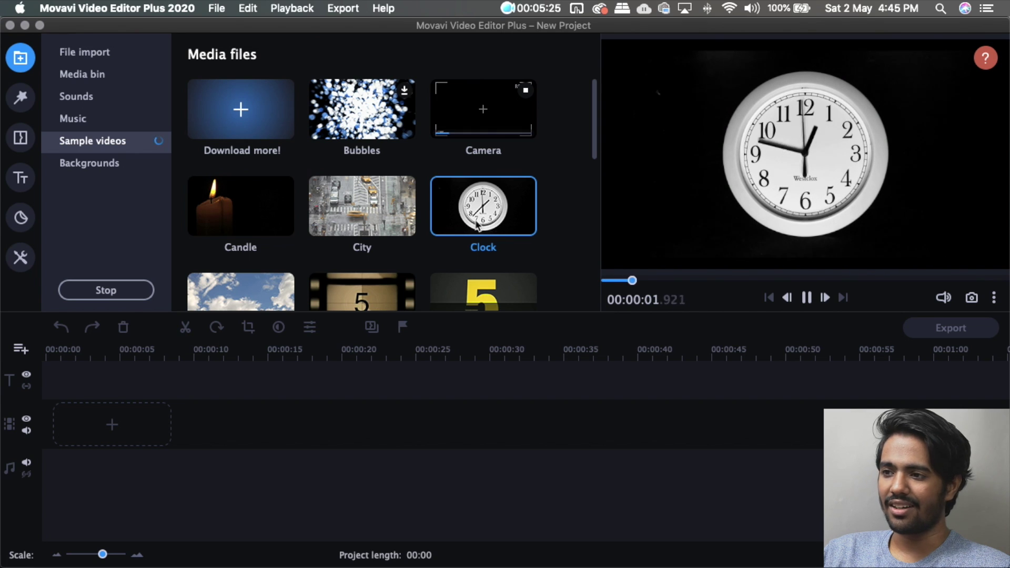
{"action": "left_click", "coordinate": [343, 222]}
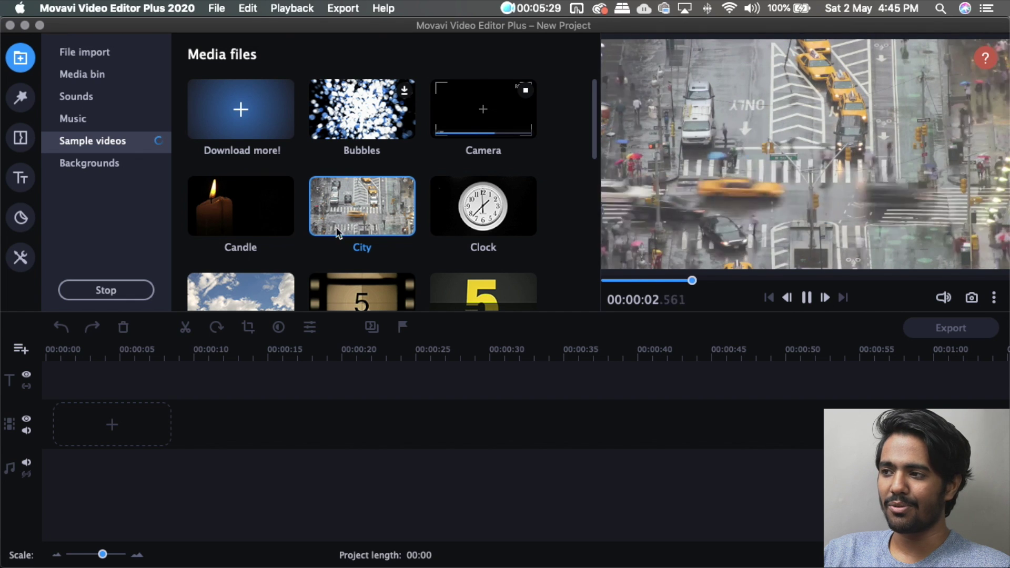
{"action": "scroll", "coordinate": [205, 200], "scroll_direction": "down", "scroll_amount": 2}
{"action": "left_click", "coordinate": [203, 188]}
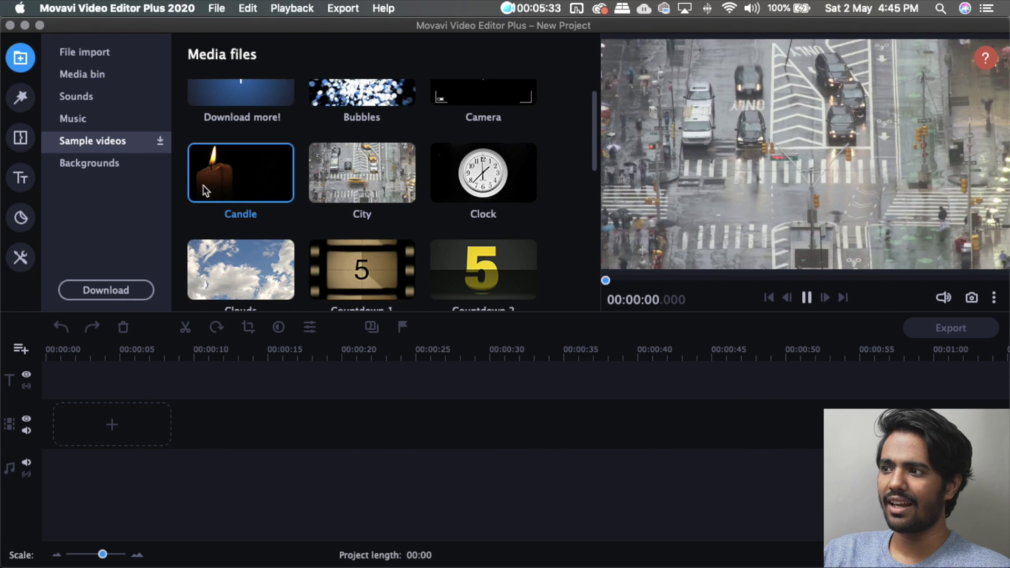
Step: Preview the Money and Flames sample clips, then Money again
{"action": "scroll", "coordinate": [266, 188], "scroll_direction": "down", "scroll_amount": 4}
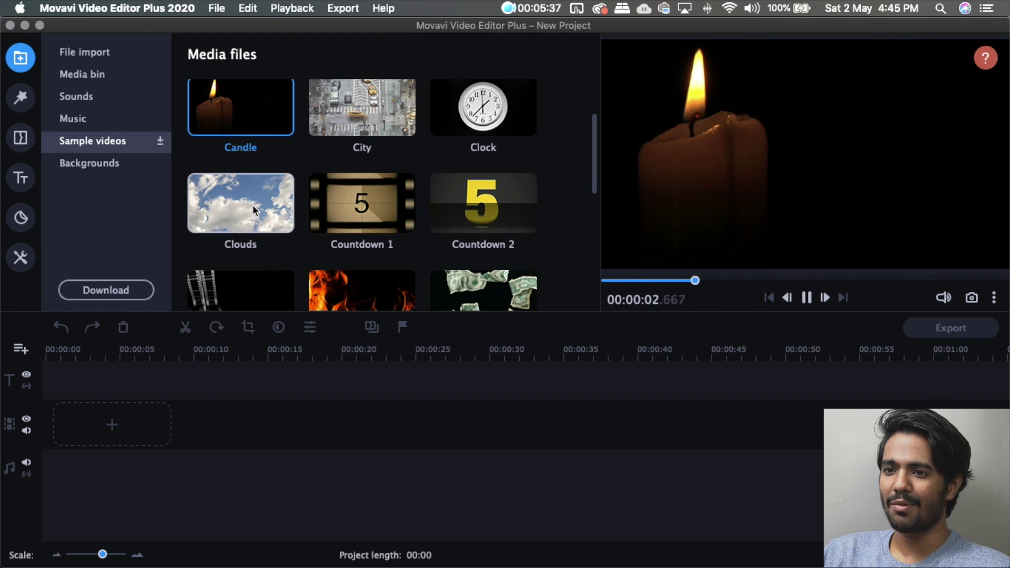
{"action": "scroll", "coordinate": [482, 210], "scroll_direction": "down", "scroll_amount": 15}
{"action": "scroll", "coordinate": [481, 213], "scroll_direction": "down", "scroll_amount": 4}
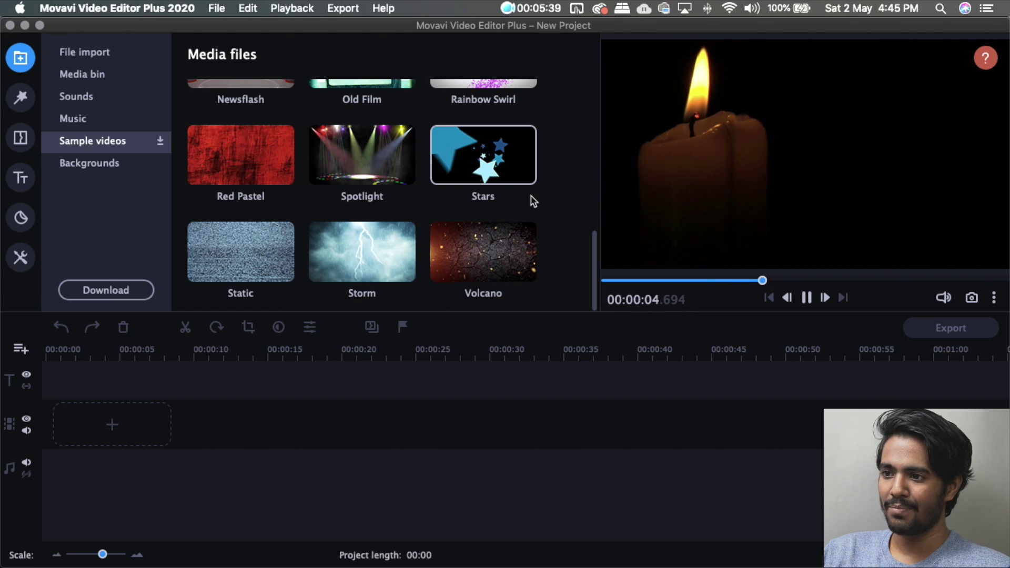
{"action": "scroll", "coordinate": [544, 219], "scroll_direction": "up", "scroll_amount": 12}
{"action": "scroll", "coordinate": [545, 219], "scroll_direction": "up", "scroll_amount": 12}
{"action": "scroll", "coordinate": [545, 219], "scroll_direction": "down", "scroll_amount": 8}
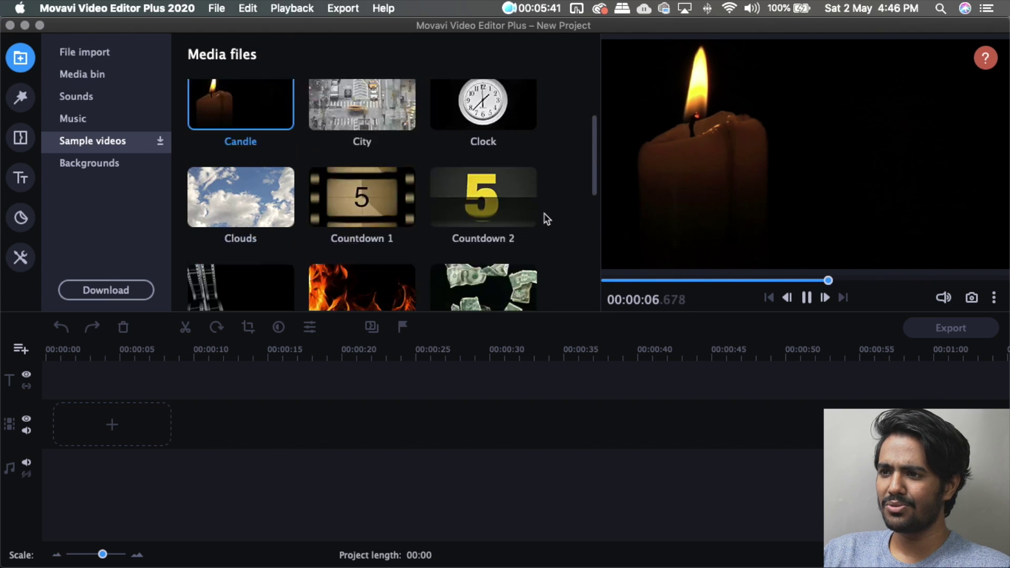
{"action": "left_click", "coordinate": [446, 235]}
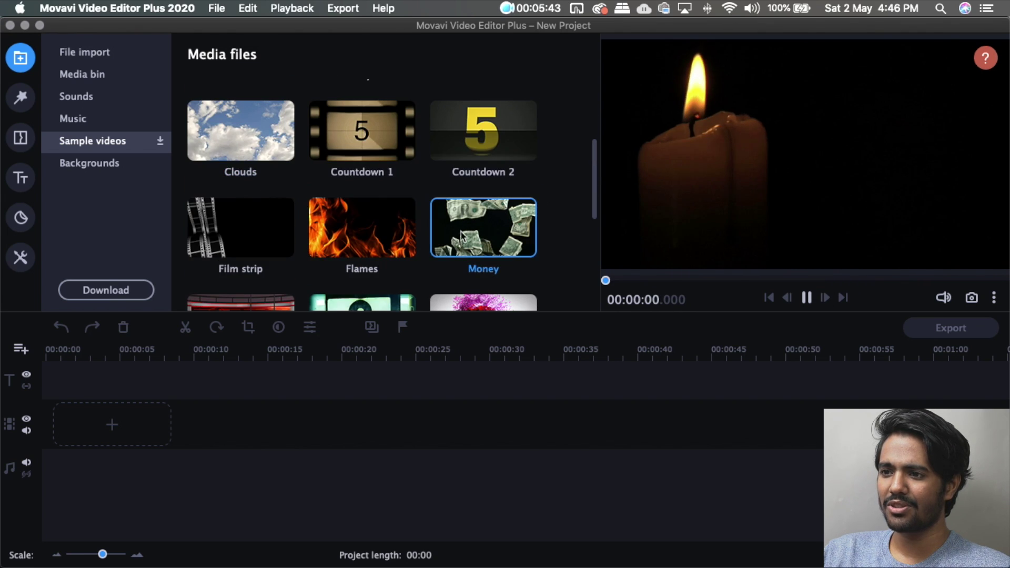
{"action": "left_click", "coordinate": [353, 241]}
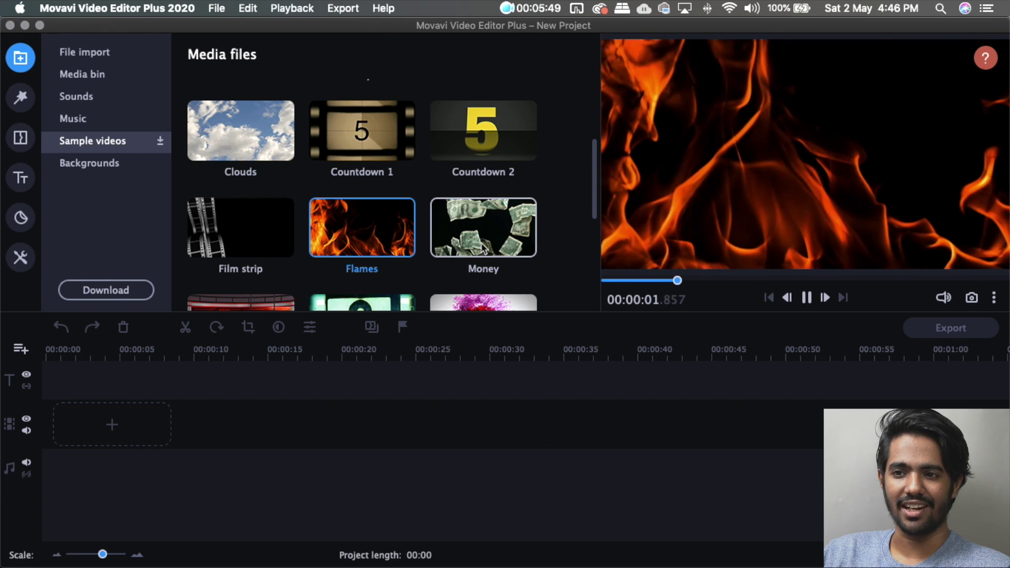
{"action": "left_click", "coordinate": [439, 245]}
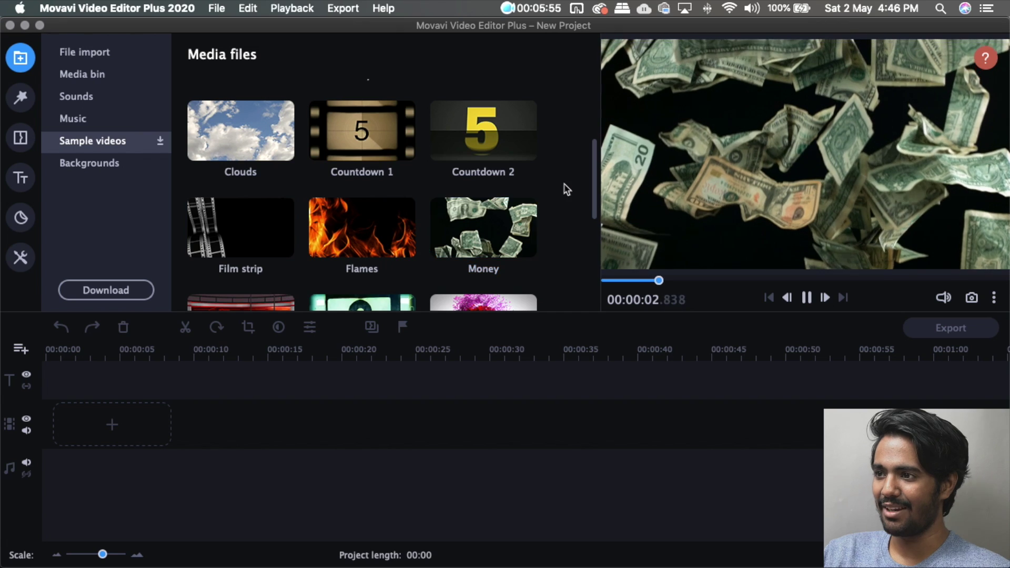
{"action": "scroll", "coordinate": [502, 247], "scroll_direction": "down", "scroll_amount": 5}
{"action": "scroll", "coordinate": [502, 248], "scroll_direction": "down", "scroll_amount": 3}
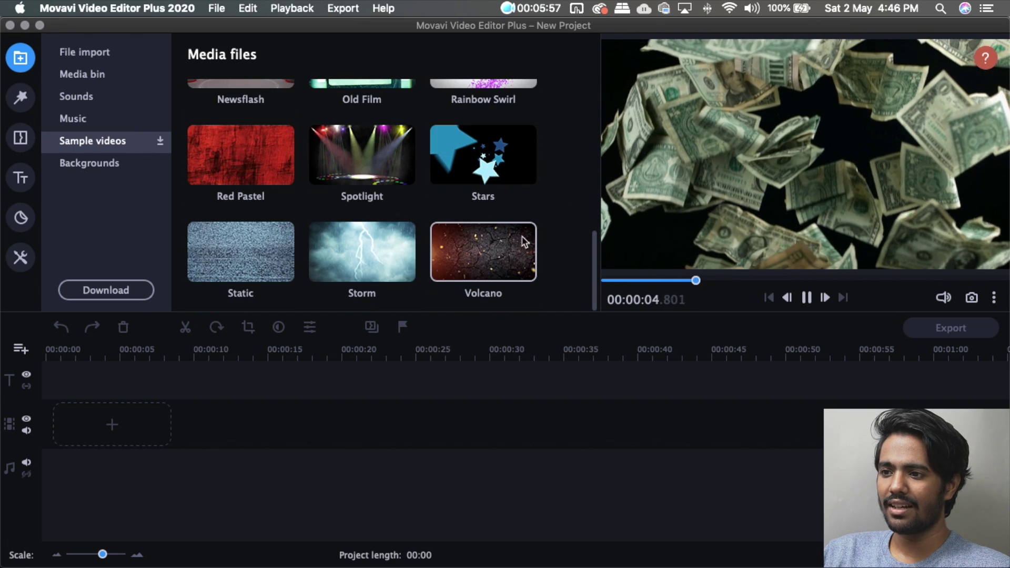
{"action": "scroll", "coordinate": [356, 246], "scroll_direction": "up", "scroll_amount": 6}
{"action": "scroll", "coordinate": [356, 246], "scroll_direction": "up", "scroll_amount": 4}
{"action": "left_click", "coordinate": [116, 164]}
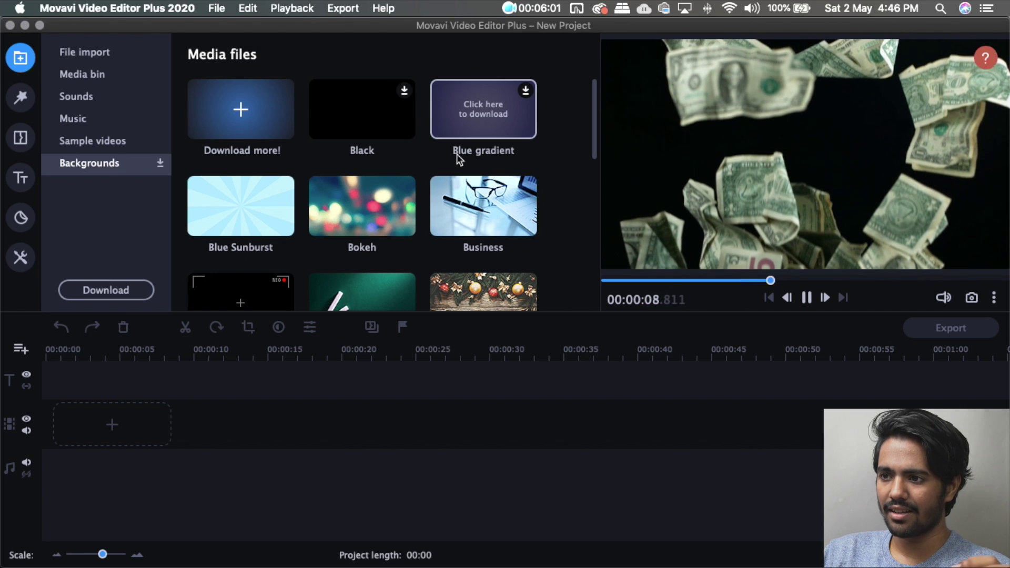
Step: Preview the Business, Christmas and Camera backgrounds in the player
{"action": "left_click", "coordinate": [476, 213]}
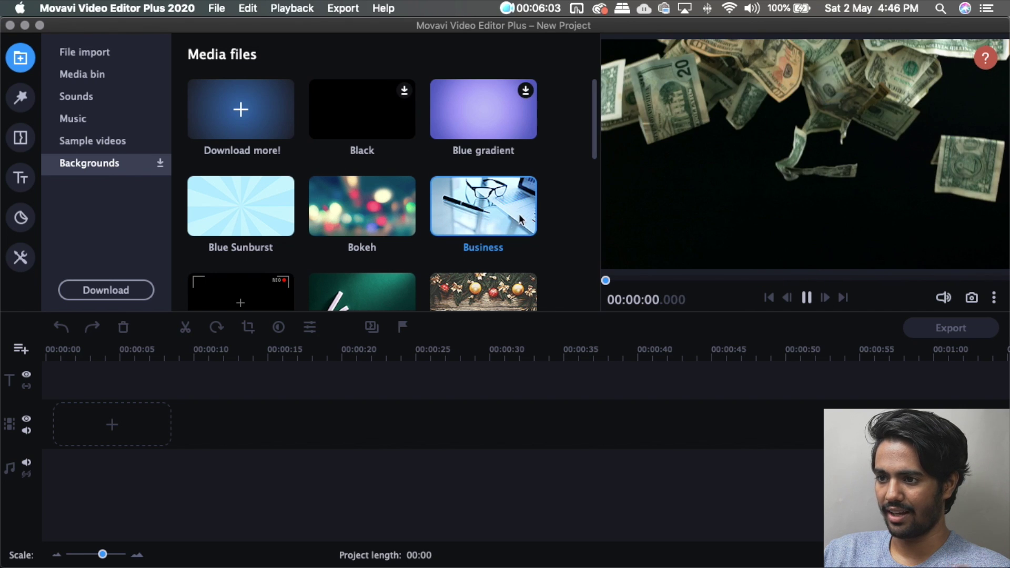
{"action": "scroll", "coordinate": [511, 216], "scroll_direction": "down", "scroll_amount": 2}
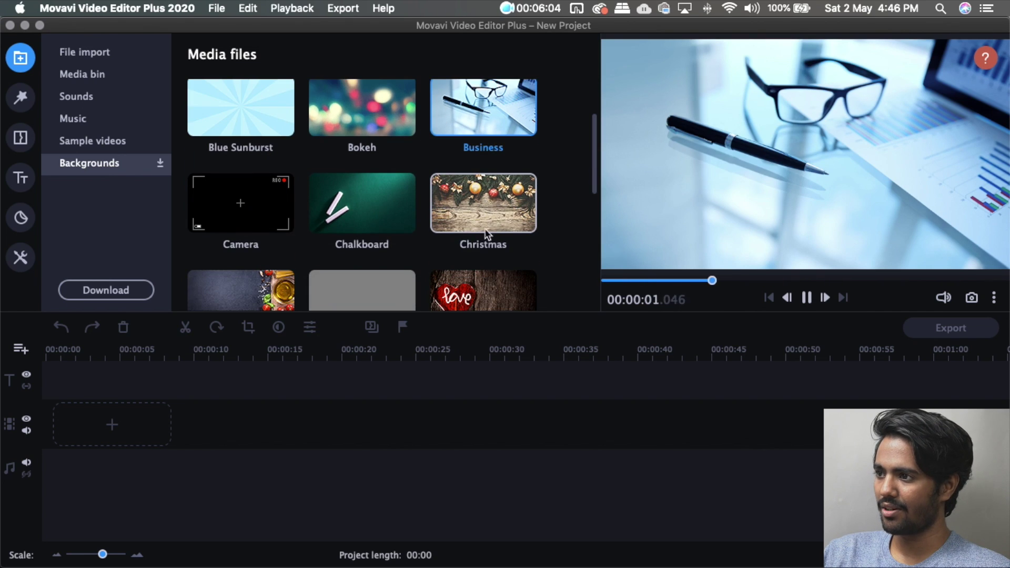
{"action": "left_click", "coordinate": [451, 213]}
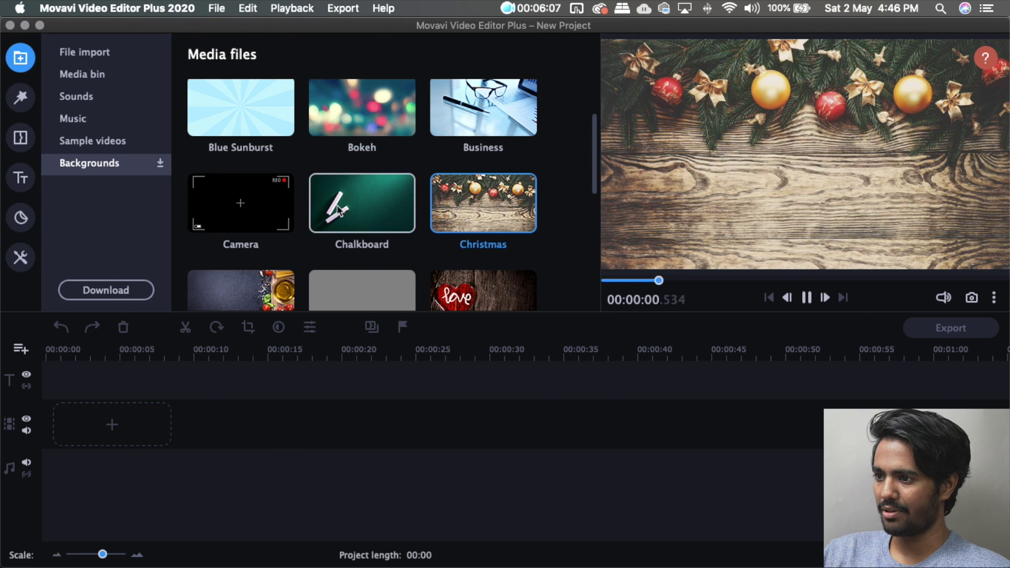
{"action": "left_click", "coordinate": [235, 208]}
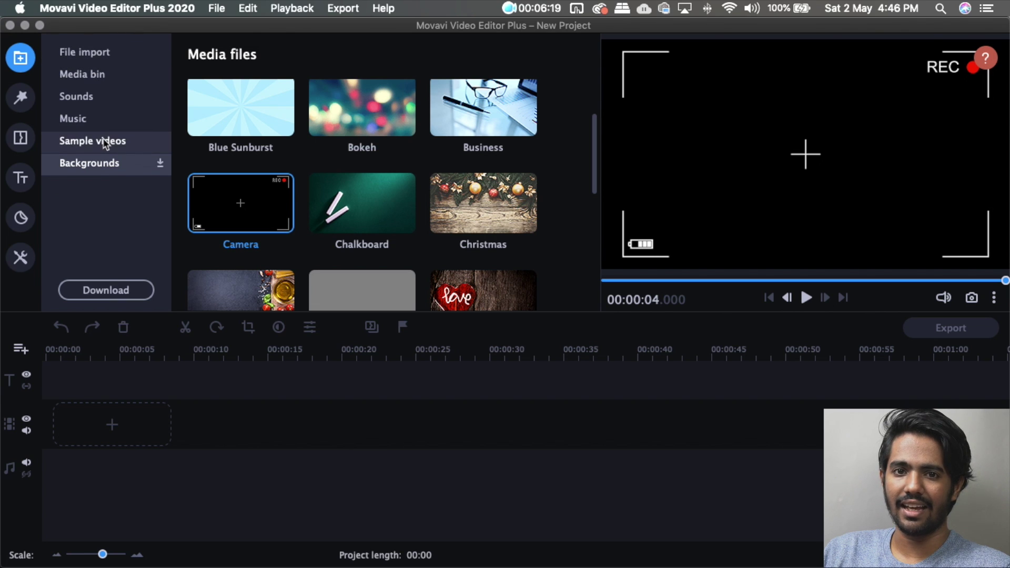
Step: Drag the City sample video onto the timeline start and play the 00:11 project
{"action": "left_click", "coordinate": [97, 75]}
{"action": "left_click", "coordinate": [98, 97]}
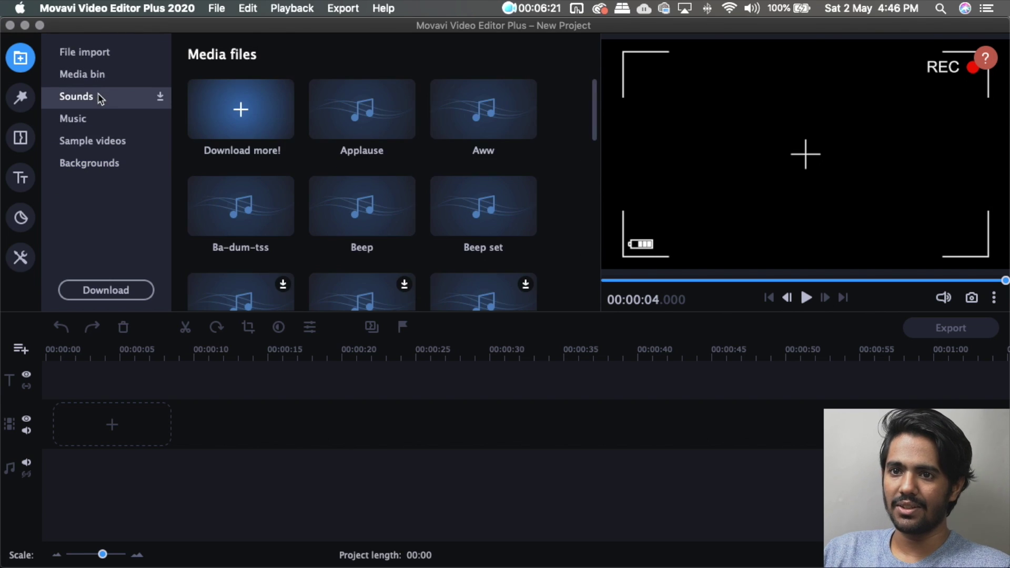
{"action": "left_click", "coordinate": [99, 120]}
{"action": "left_click", "coordinate": [99, 147]}
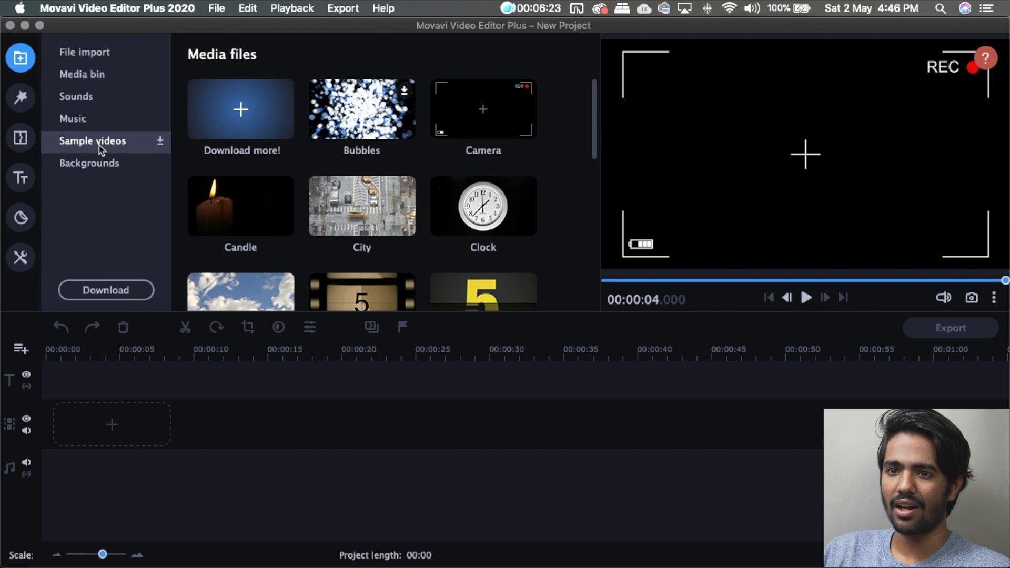
{"action": "scroll", "coordinate": [362, 220], "scroll_direction": "down", "scroll_amount": 3}
{"action": "scroll", "coordinate": [361, 219], "scroll_direction": "up", "scroll_amount": 3}
{"action": "scroll", "coordinate": [329, 209], "scroll_direction": "down", "scroll_amount": 10}
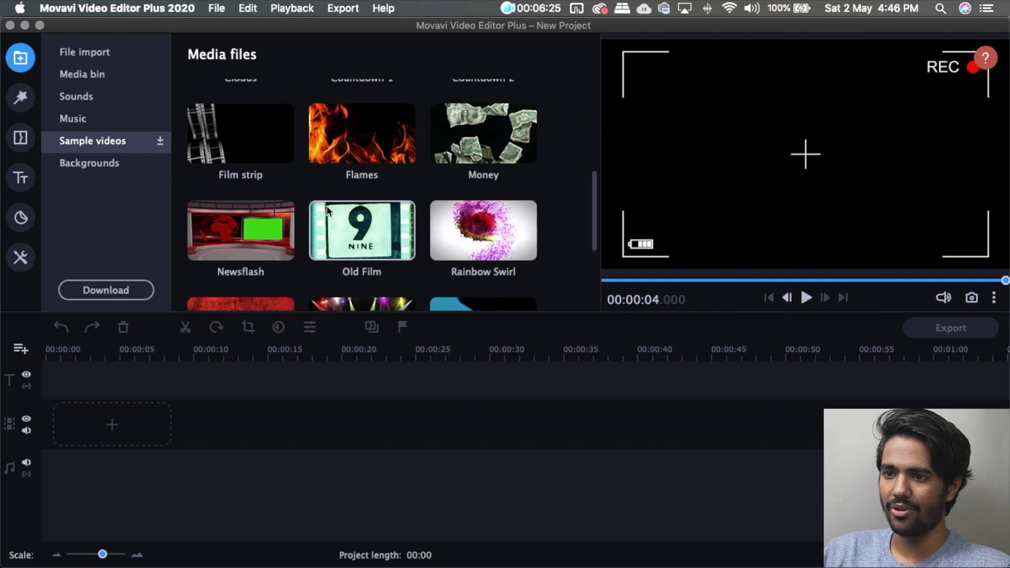
{"action": "scroll", "coordinate": [332, 209], "scroll_direction": "up", "scroll_amount": 12}
{"action": "left_click_drag", "start_coordinate": [334, 211], "coordinate": [106, 418]}
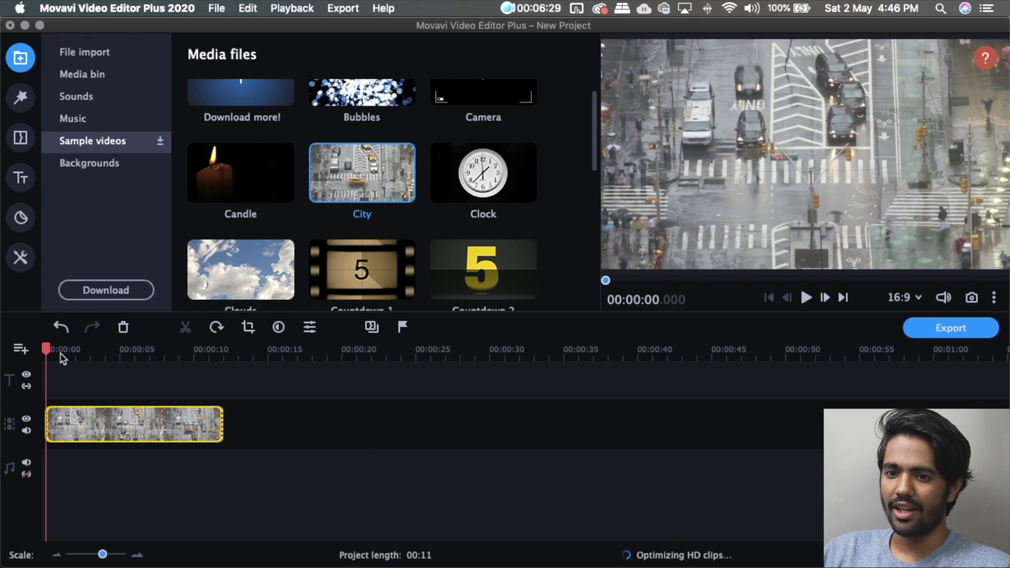
{"action": "key", "text": "space"}
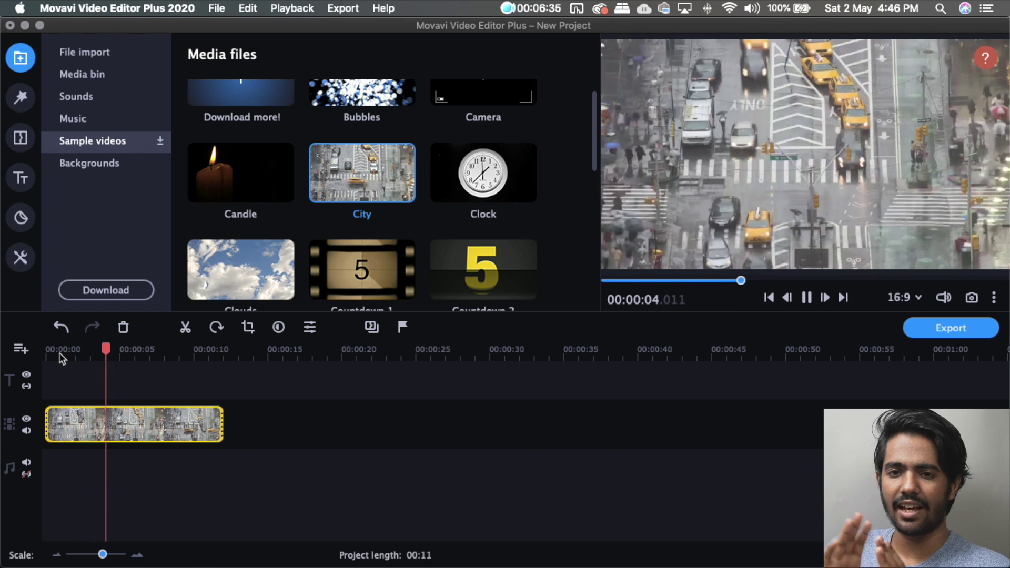
Step: Place the Camera background above the start of the City clip and preview it
{"action": "key", "text": "space"}
{"action": "scroll", "coordinate": [471, 255], "scroll_direction": "down", "scroll_amount": 10}
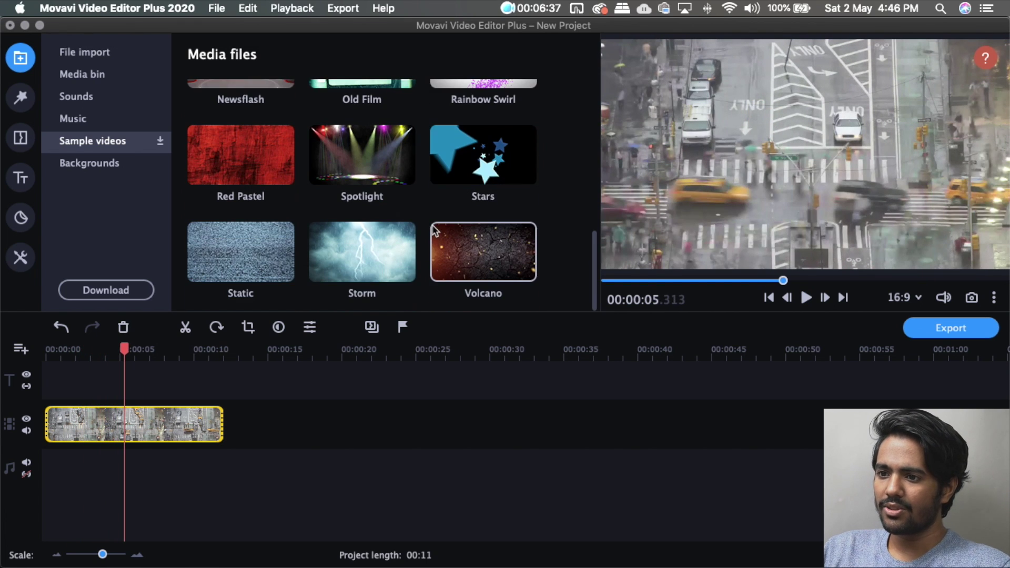
{"action": "left_click", "coordinate": [135, 164]}
{"action": "scroll", "coordinate": [255, 180], "scroll_direction": "down", "scroll_amount": 5}
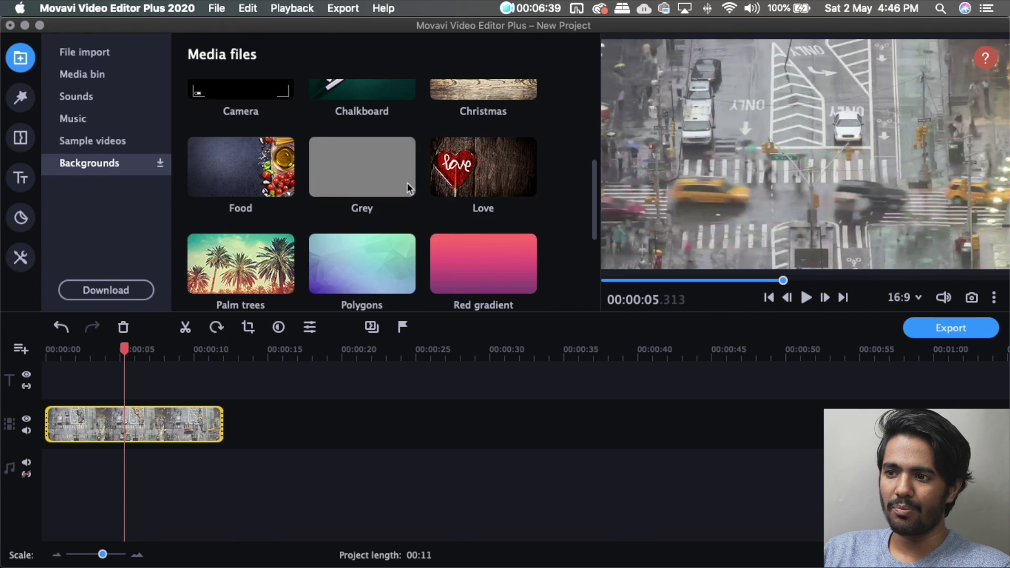
{"action": "scroll", "coordinate": [255, 181], "scroll_direction": "up", "scroll_amount": 3}
{"action": "left_click_drag", "start_coordinate": [252, 181], "coordinate": [118, 380]}
{"action": "left_click_drag", "start_coordinate": [80, 351], "coordinate": [47, 352]}
{"action": "key", "text": "space"}
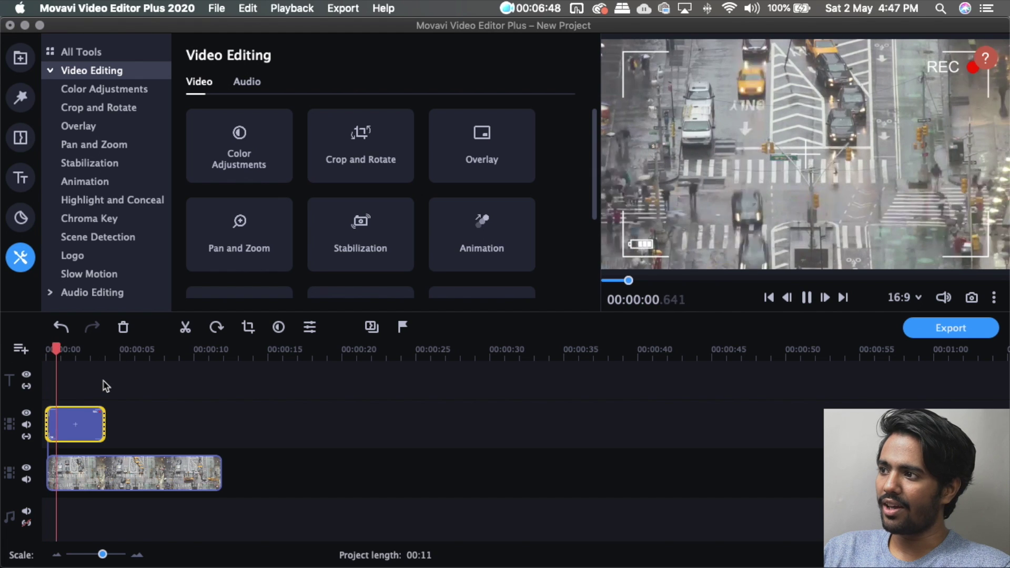
{"action": "key", "text": "space"}
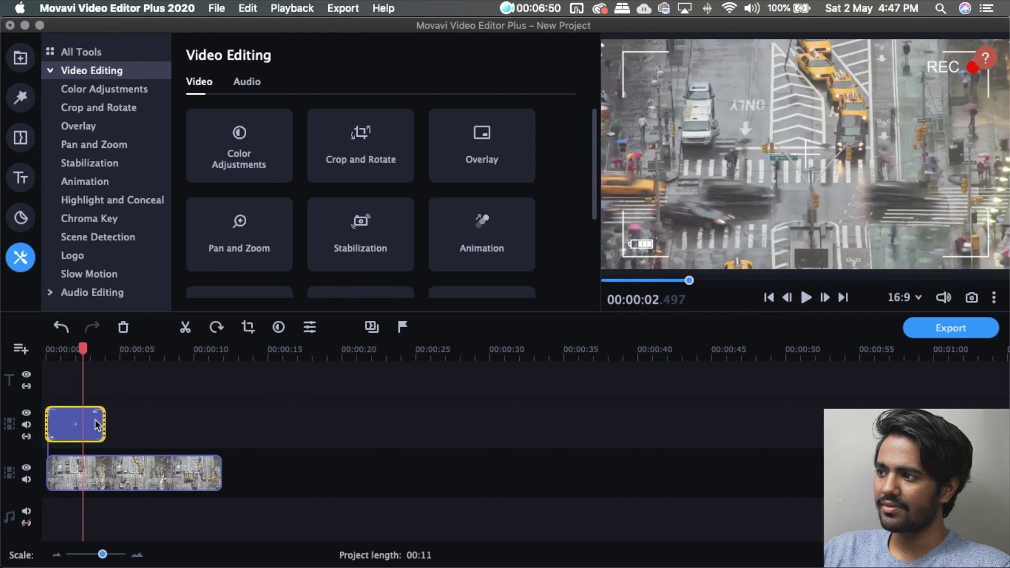
Step: Stretch the Camera overlay to the City clip's full 11.9 s and play it
{"action": "left_click_drag", "start_coordinate": [105, 426], "coordinate": [221, 425]}
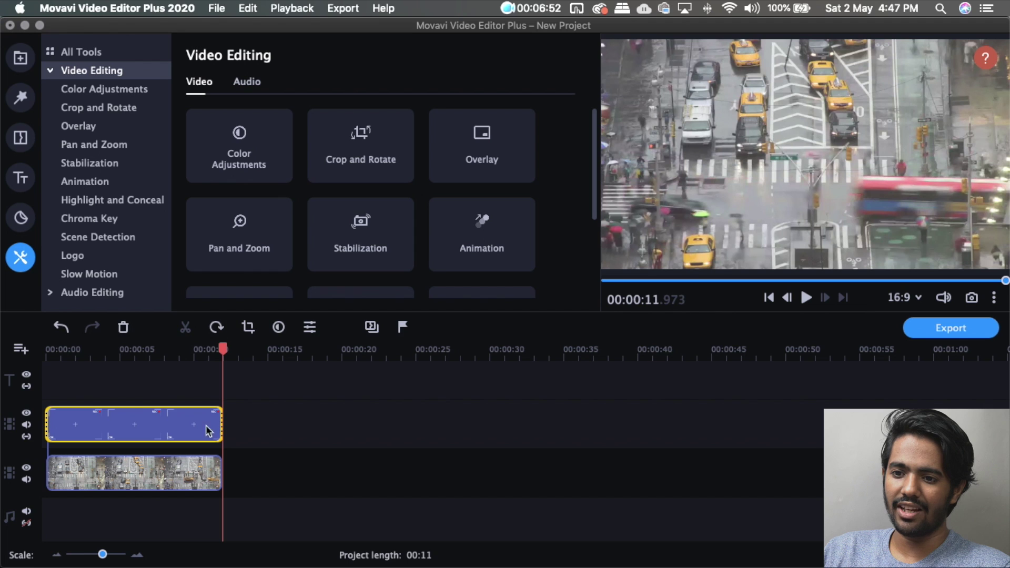
{"action": "key", "text": "space"}
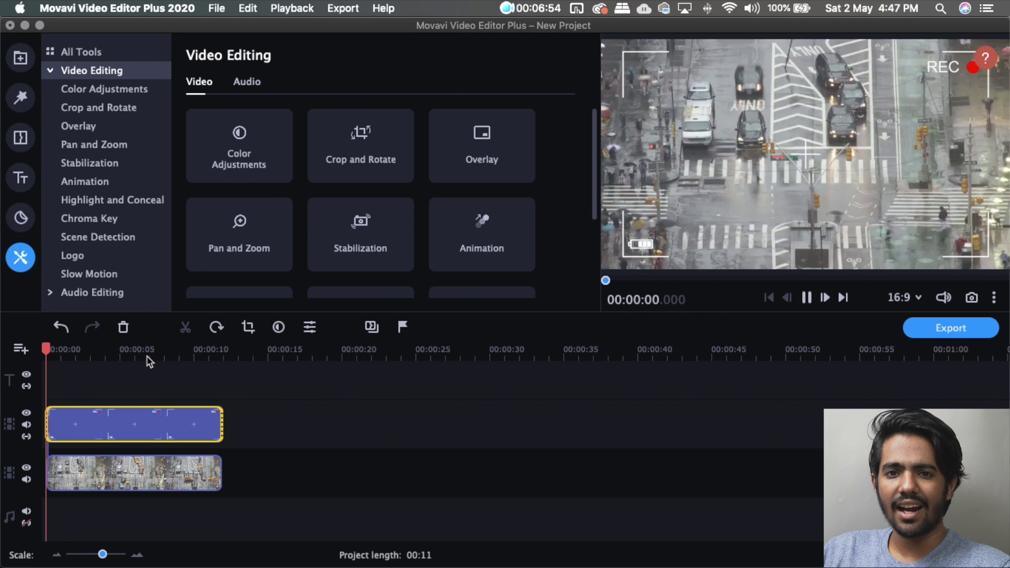
{"action": "key", "text": "space"}
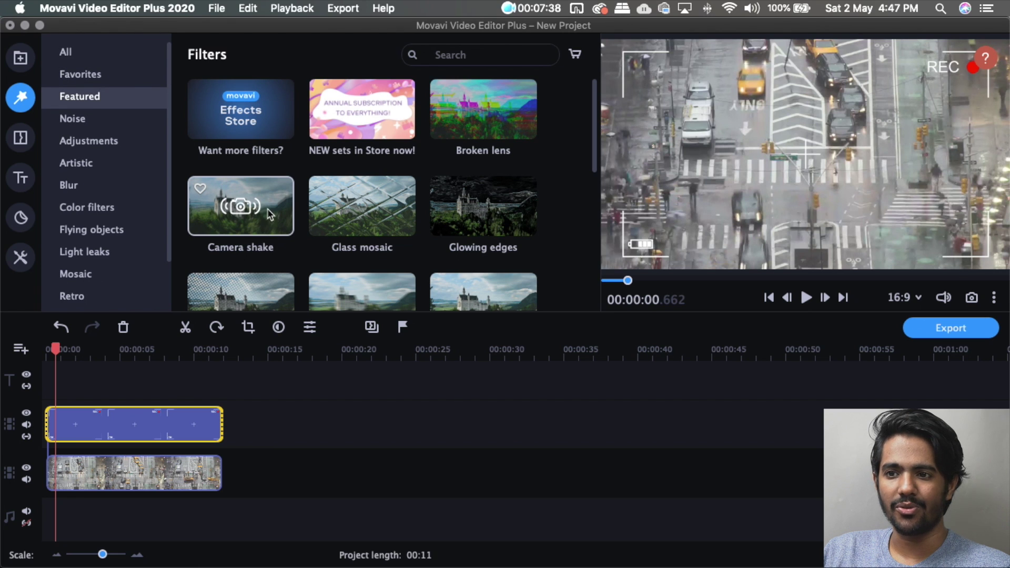
Step: Apply the Camera shake filter to the City clip and open its Applied Effects settings
{"action": "left_click_drag", "start_coordinate": [268, 213], "coordinate": [264, 215]}
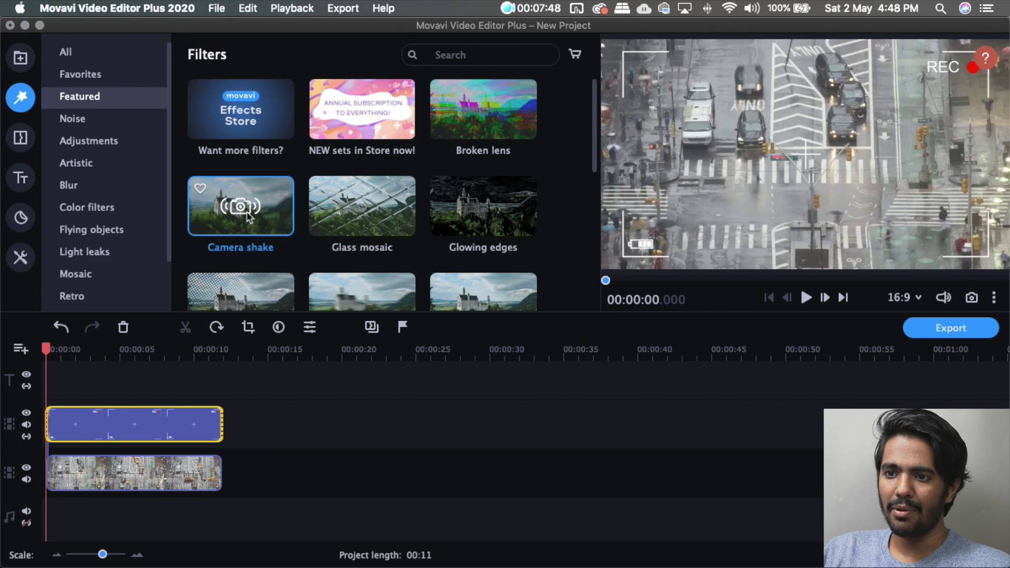
{"action": "left_click_drag", "start_coordinate": [241, 206], "coordinate": [96, 466]}
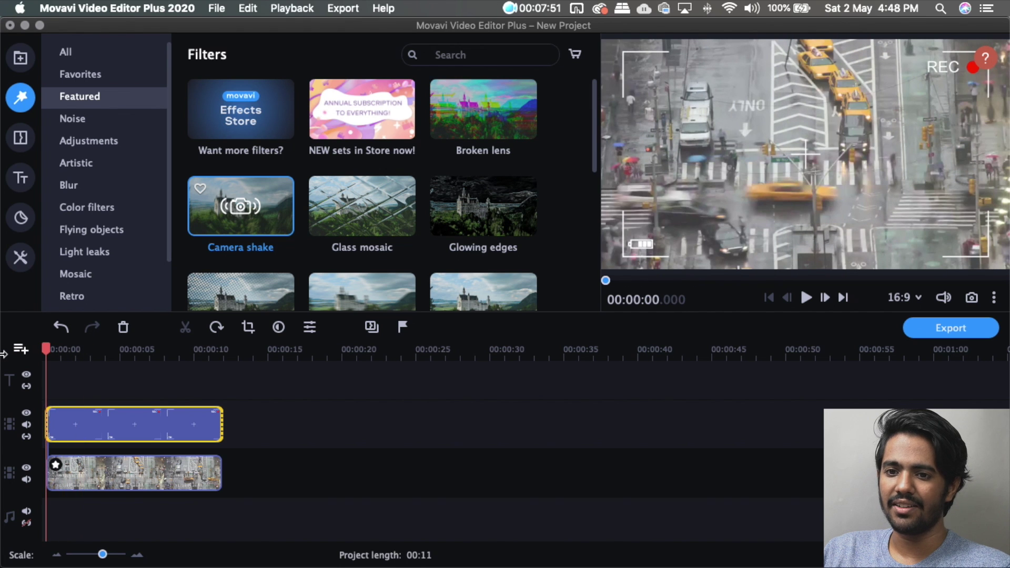
{"action": "key", "text": "space"}
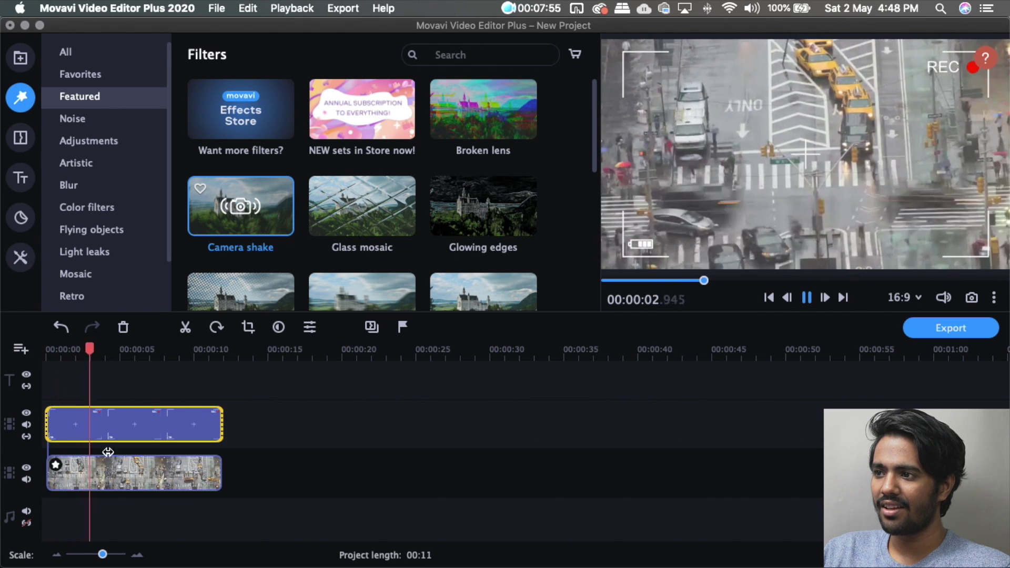
{"action": "left_click", "coordinate": [162, 473]}
{"action": "left_click", "coordinate": [55, 465]}
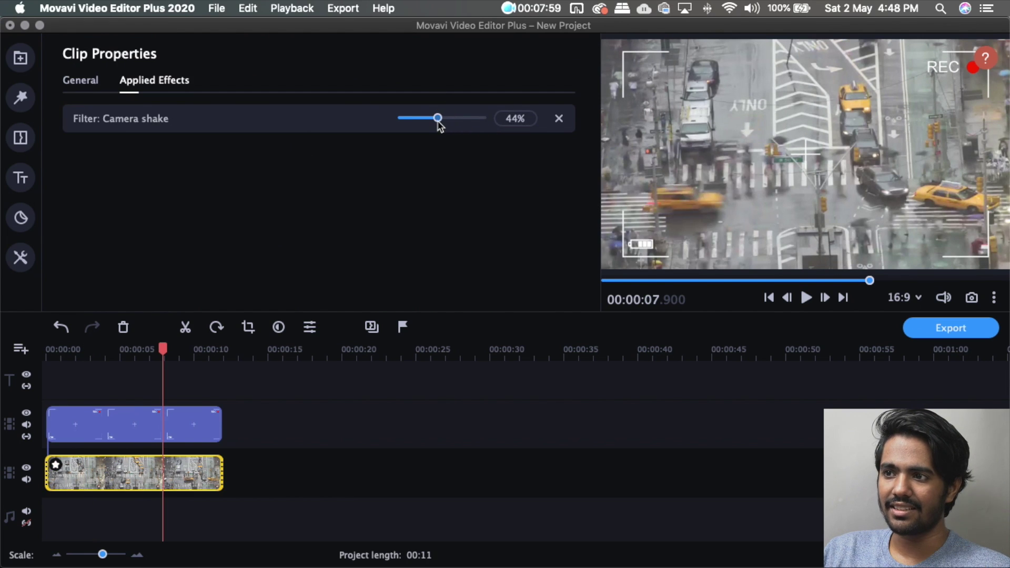
Step: Lower the City clip's Camera shake strength from 44% to 9% and preview the result
{"action": "left_click_drag", "start_coordinate": [438, 118], "coordinate": [409, 118]}
{"action": "left_click", "coordinate": [48, 352]}
{"action": "key", "text": "space"}
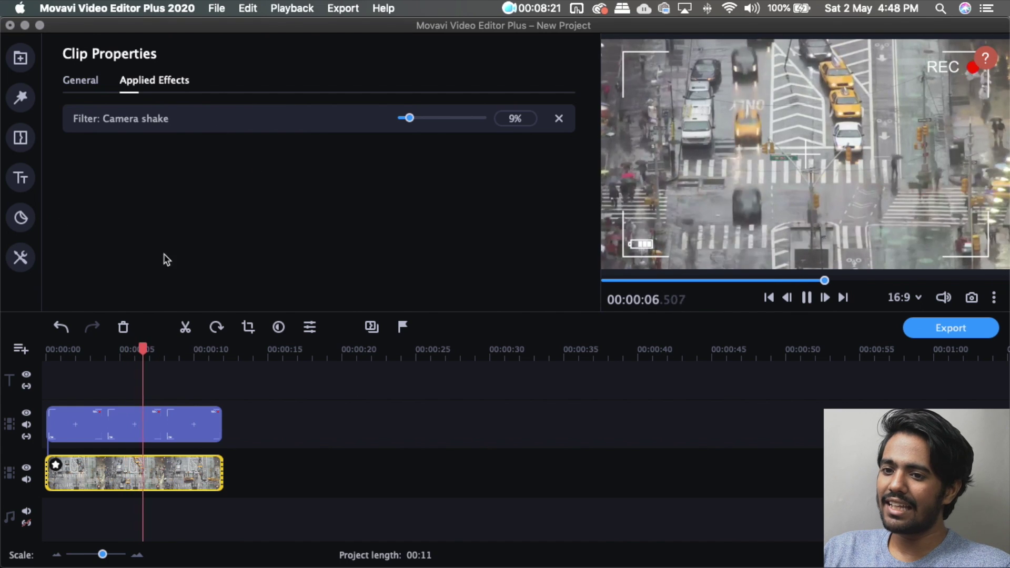
{"action": "left_click", "coordinate": [20, 97]}
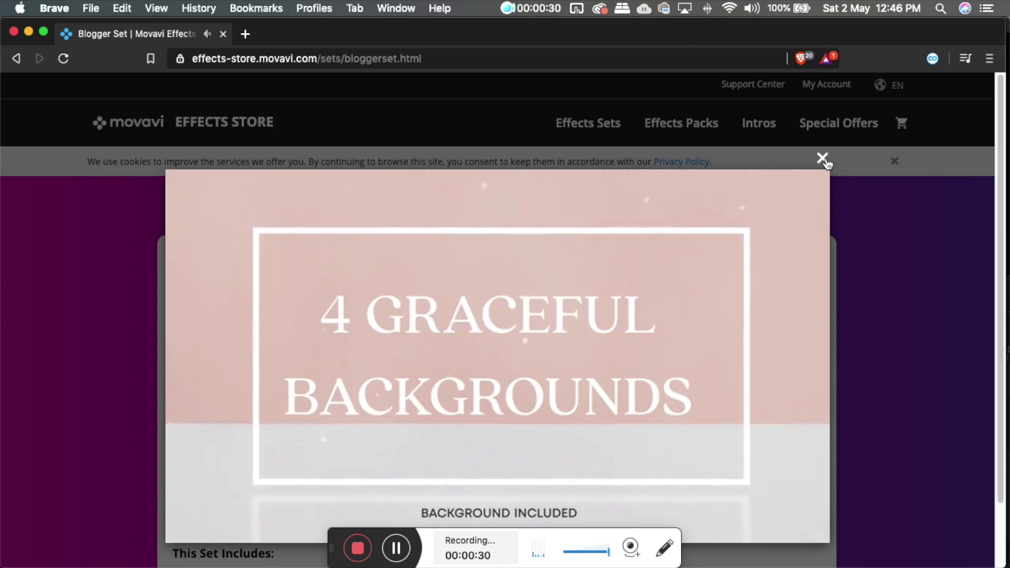
Step: Dismiss the promo popup, add the ₹899 Blogger Set to the cart and view the cart
{"action": "left_click", "coordinate": [821, 157]}
{"action": "left_click", "coordinate": [658, 403]}
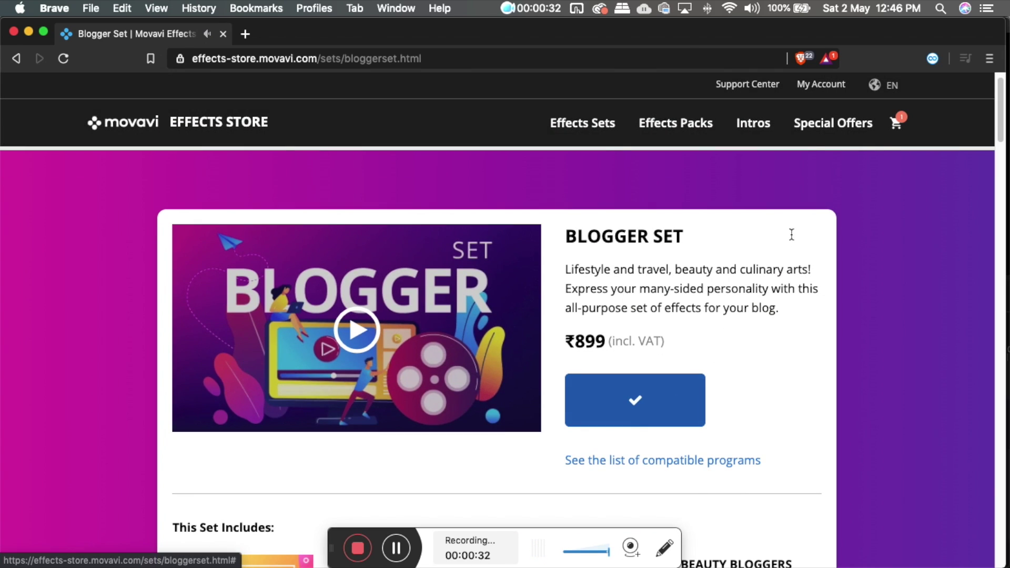
{"action": "left_click", "coordinate": [895, 123]}
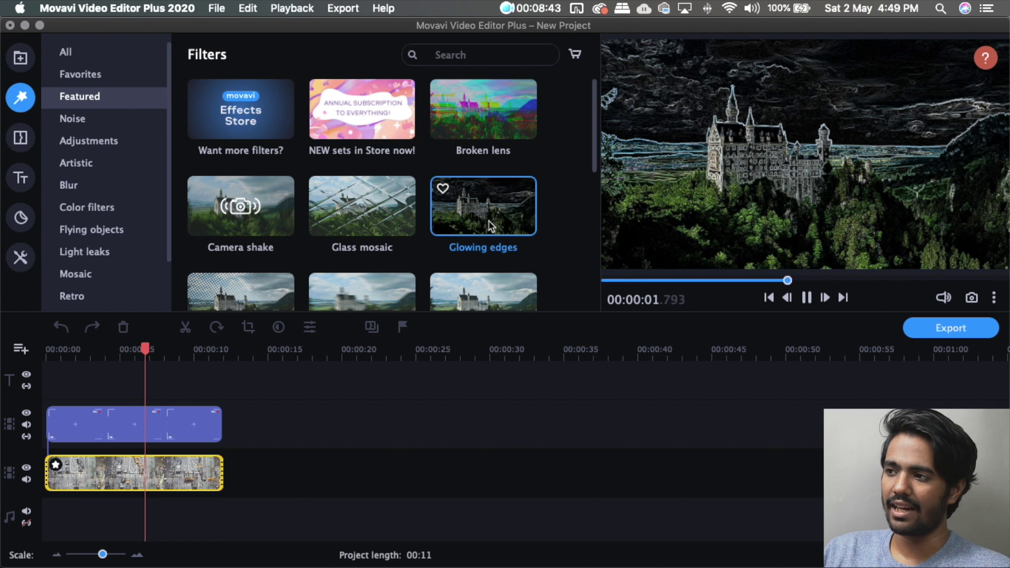
Step: Browse the filter previews down to Paper planes, then set the playhead about 2 s into the City clip
{"action": "scroll", "coordinate": [415, 226], "scroll_direction": "down", "scroll_amount": 2}
{"action": "scroll", "coordinate": [341, 211], "scroll_direction": "down", "scroll_amount": 5}
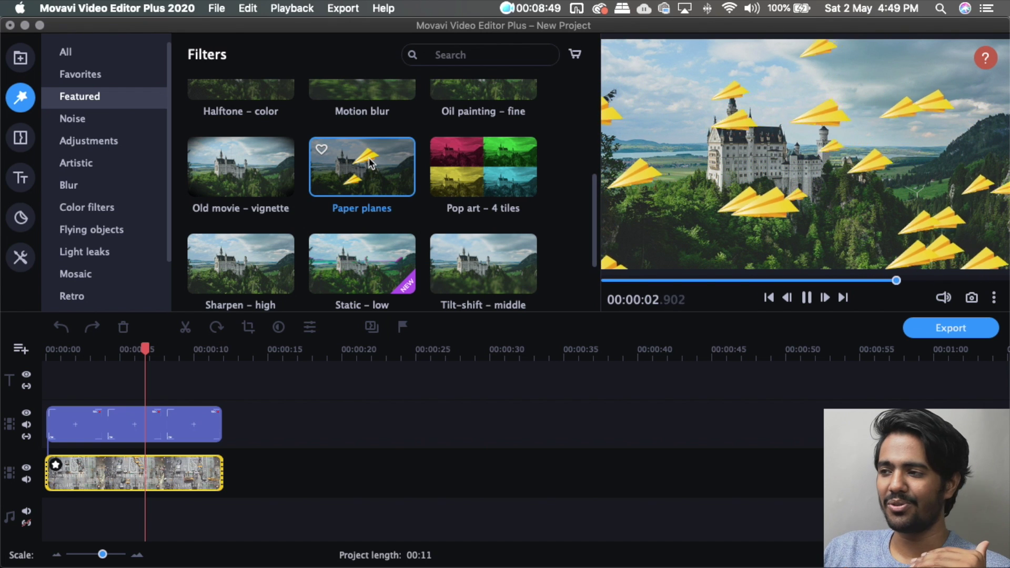
{"action": "scroll", "coordinate": [414, 165], "scroll_direction": "down", "scroll_amount": 2}
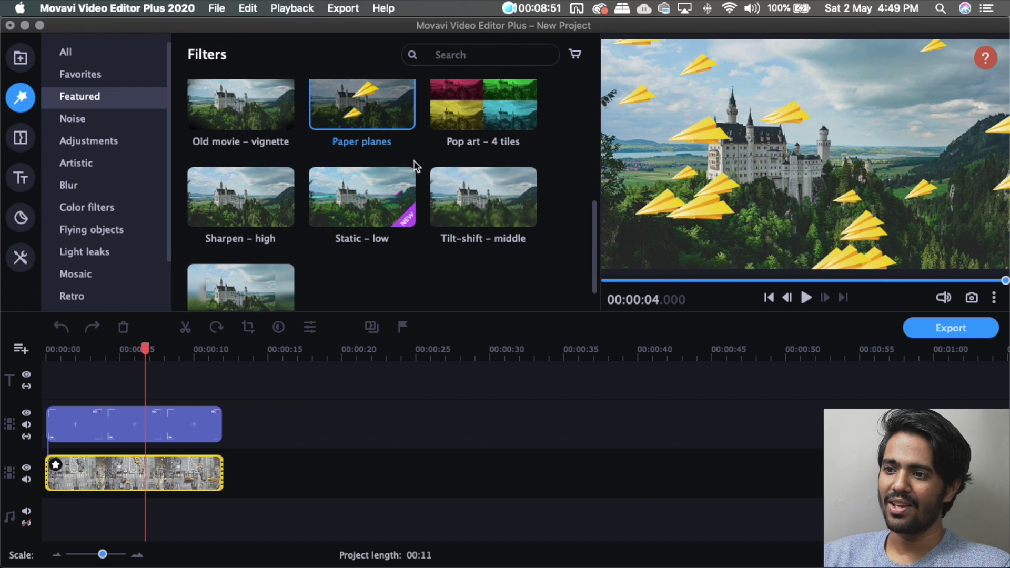
{"action": "left_click", "coordinate": [46, 355]}
{"action": "left_click_drag", "start_coordinate": [61, 357], "coordinate": [78, 351]}
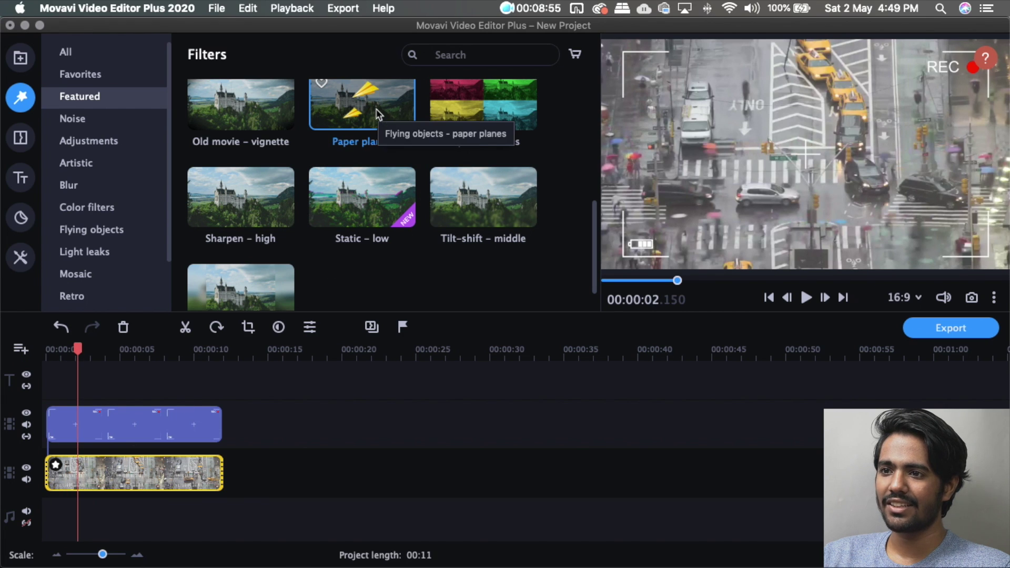
{"action": "left_click_drag", "start_coordinate": [376, 115], "coordinate": [87, 462]}
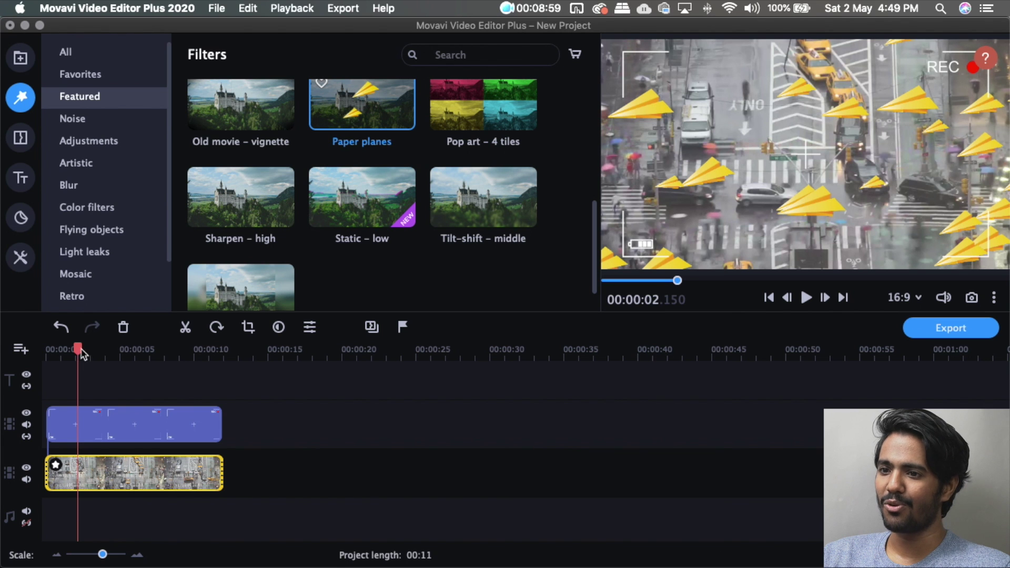
{"action": "left_click", "coordinate": [46, 352]}
{"action": "key", "text": "space"}
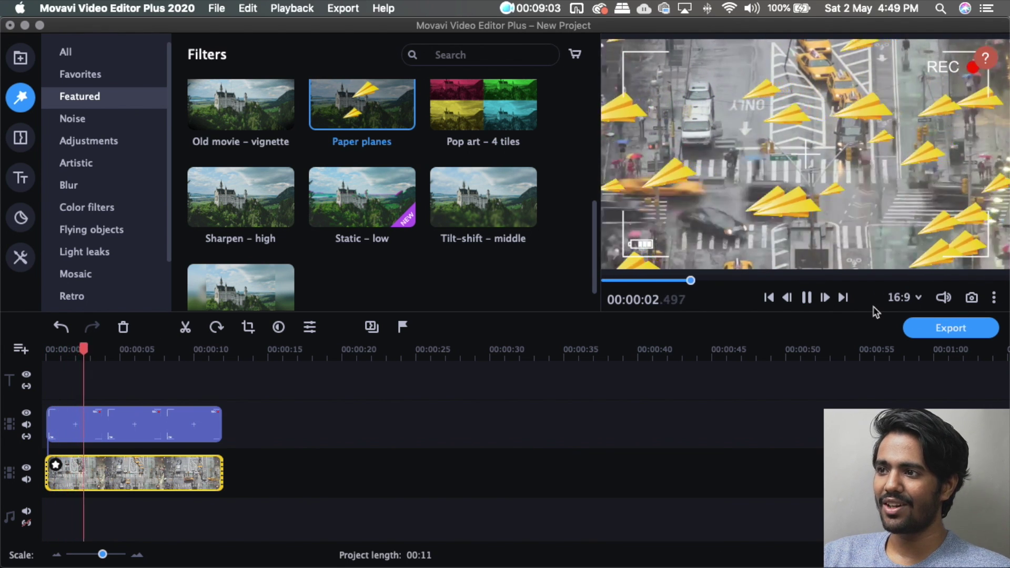
{"action": "key", "text": "space"}
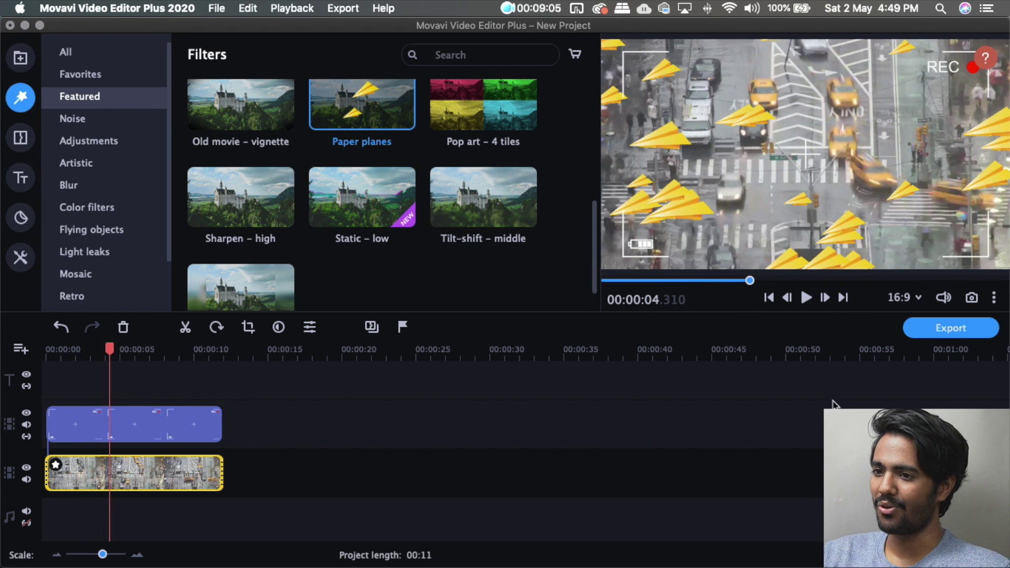
{"action": "key", "text": "super+z"}
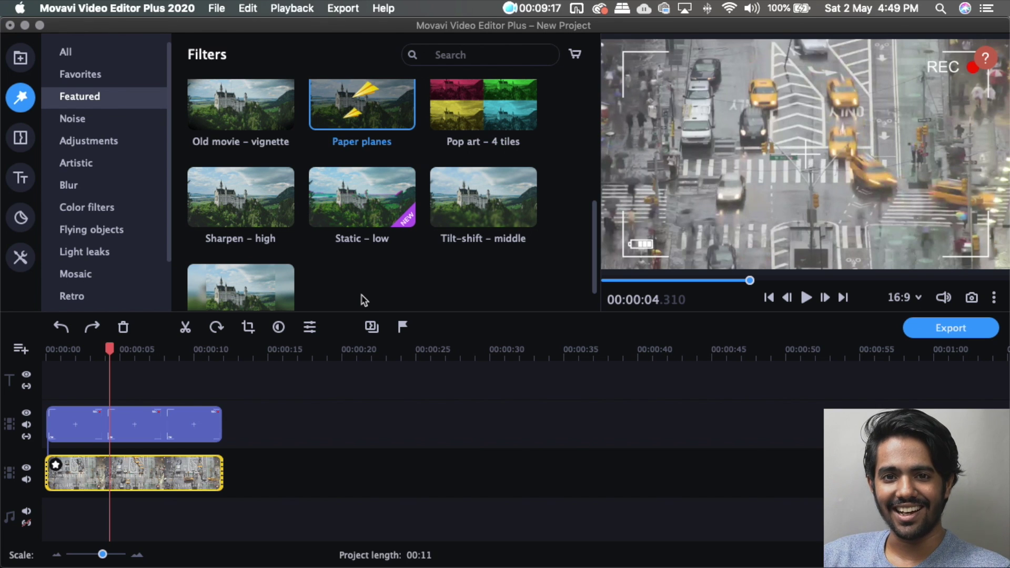
{"action": "scroll", "coordinate": [241, 227], "scroll_direction": "up", "scroll_amount": 3}
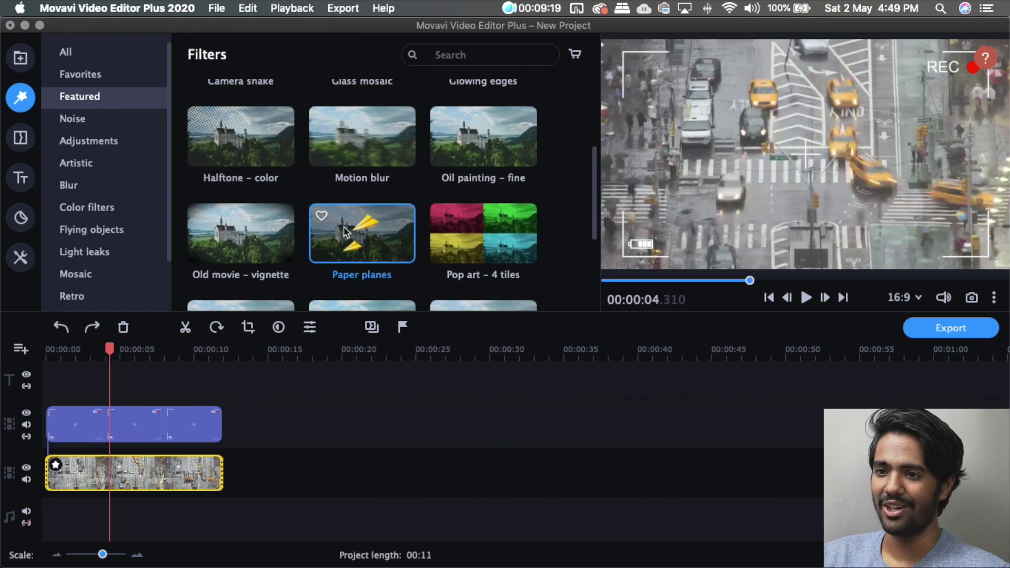
Step: Try the Old movie – vignette filter, then apply the Retro Tube TV – high filter to the City clip
{"action": "scroll", "coordinate": [158, 232], "scroll_direction": "down", "scroll_amount": 2}
{"action": "left_click_drag", "start_coordinate": [227, 250], "coordinate": [115, 477]}
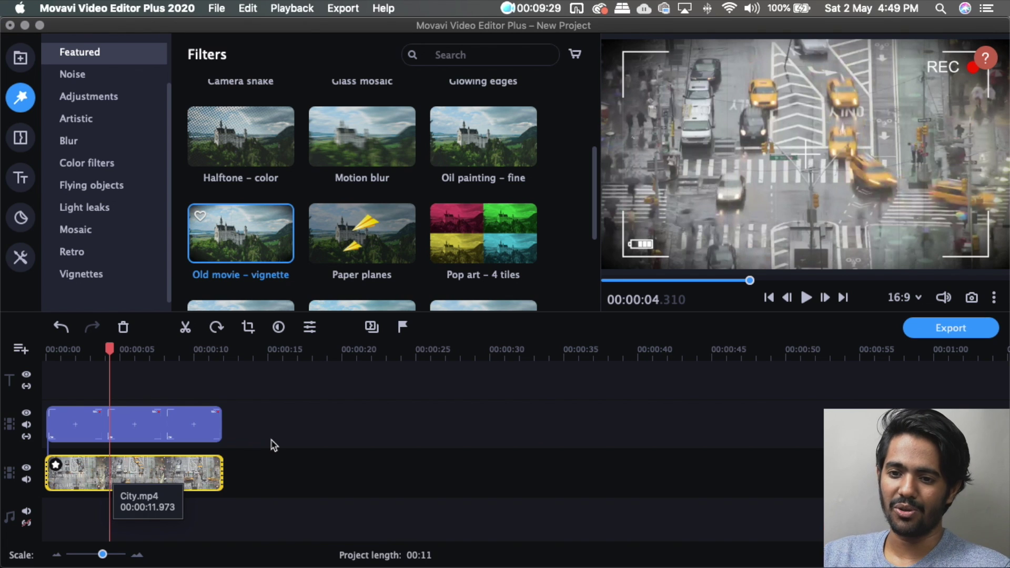
{"action": "scroll", "coordinate": [237, 237], "scroll_direction": "down", "scroll_amount": 4}
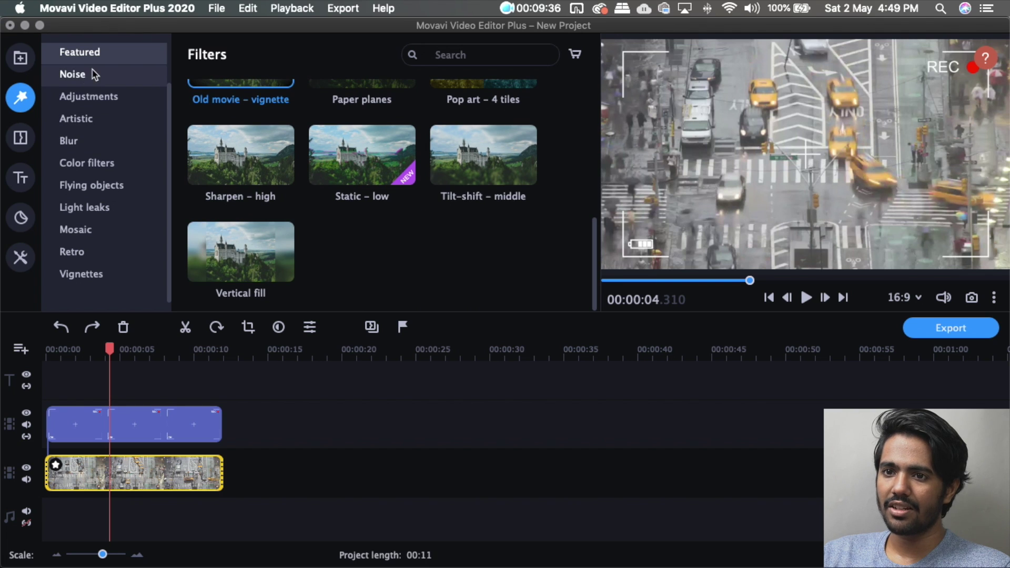
{"action": "left_click", "coordinate": [85, 274]}
{"action": "scroll", "coordinate": [381, 228], "scroll_direction": "down", "scroll_amount": 2}
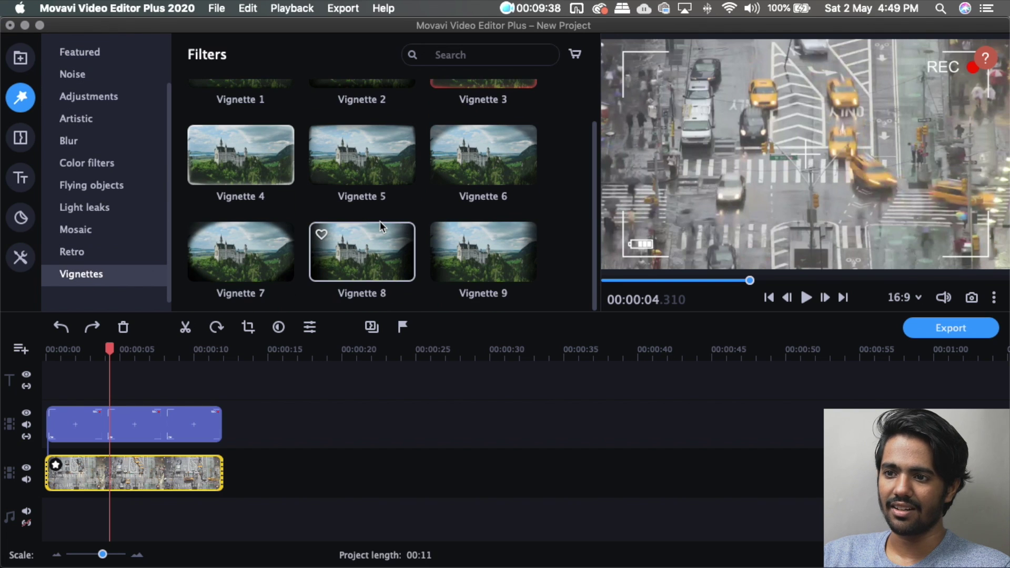
{"action": "scroll", "coordinate": [302, 267], "scroll_direction": "up", "scroll_amount": 1}
{"action": "left_click", "coordinate": [71, 252]}
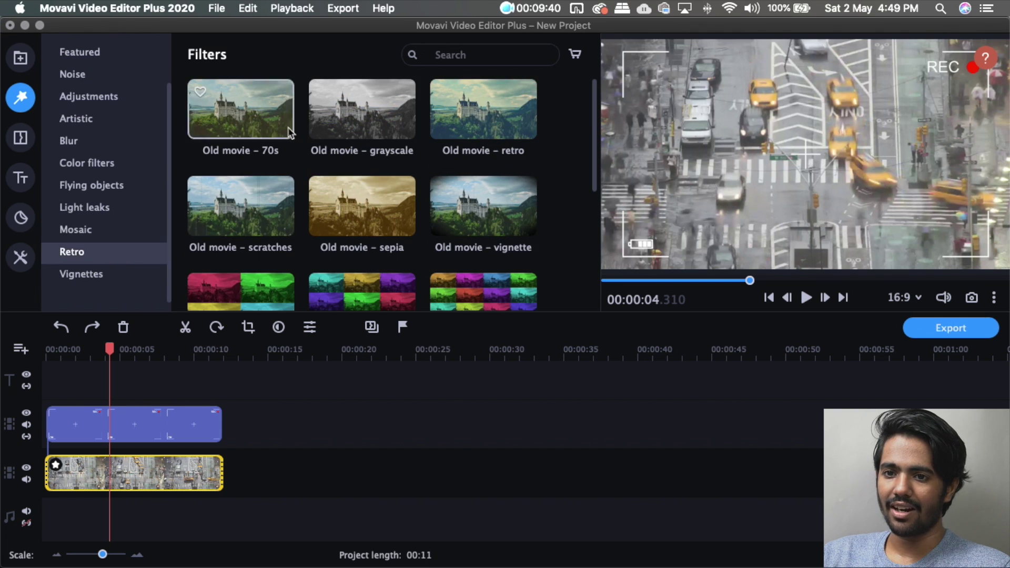
{"action": "scroll", "coordinate": [368, 211], "scroll_direction": "down", "scroll_amount": 2}
{"action": "scroll", "coordinate": [423, 191], "scroll_direction": "down", "scroll_amount": 2}
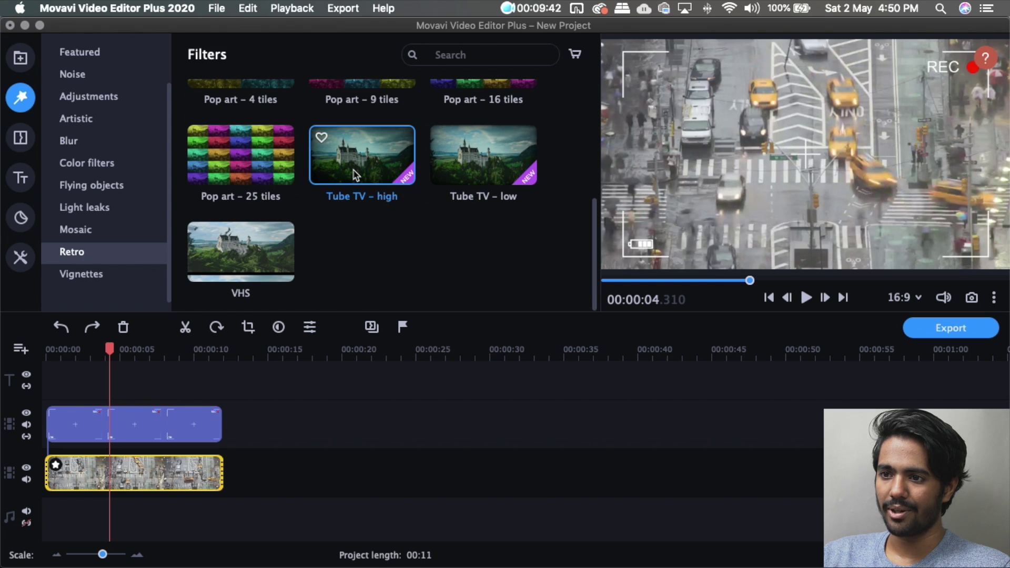
{"action": "left_click_drag", "start_coordinate": [353, 175], "coordinate": [173, 481]}
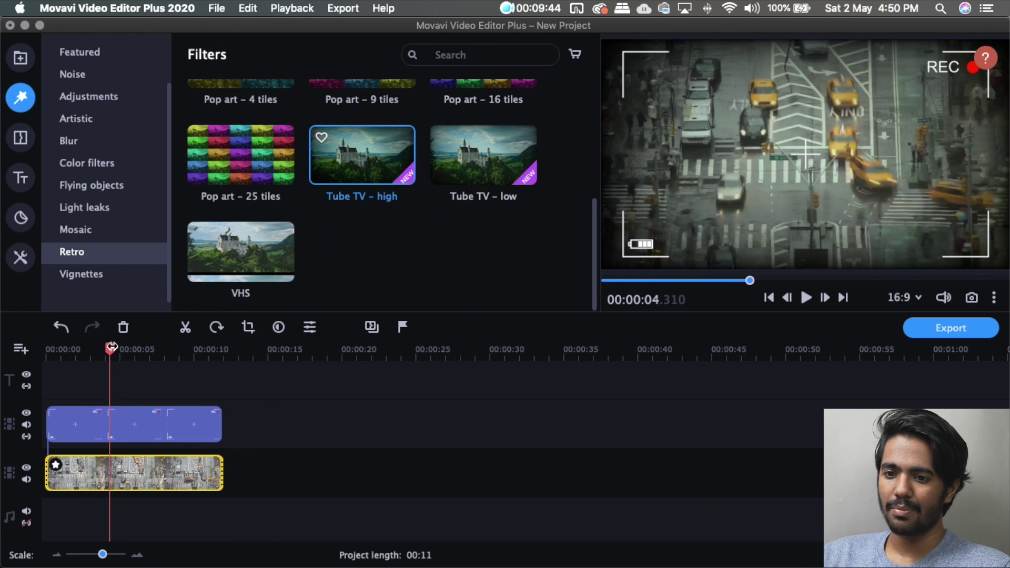
Step: Play the City clip from the start to check the Tube TV look
{"action": "left_click_drag", "start_coordinate": [112, 347], "coordinate": [10, 357]}
{"action": "key", "text": "space"}
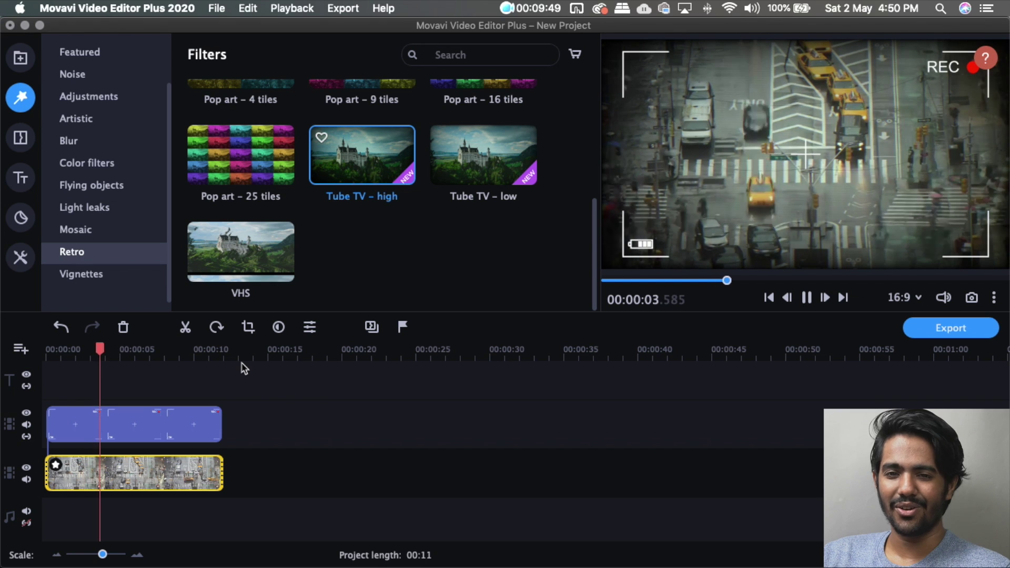
{"action": "key", "text": "space"}
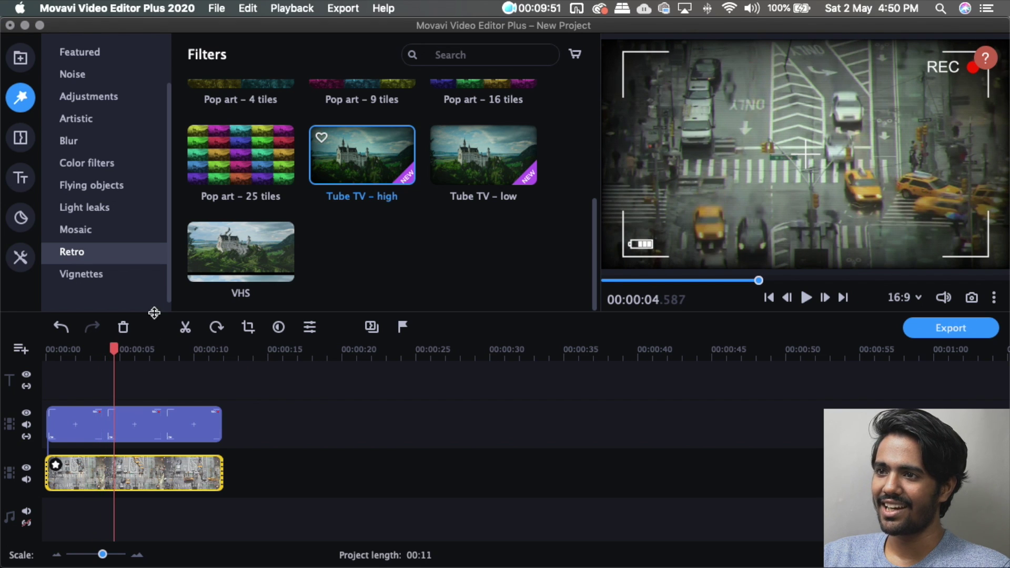
{"action": "scroll", "coordinate": [72, 124], "scroll_direction": "up", "scroll_amount": 2}
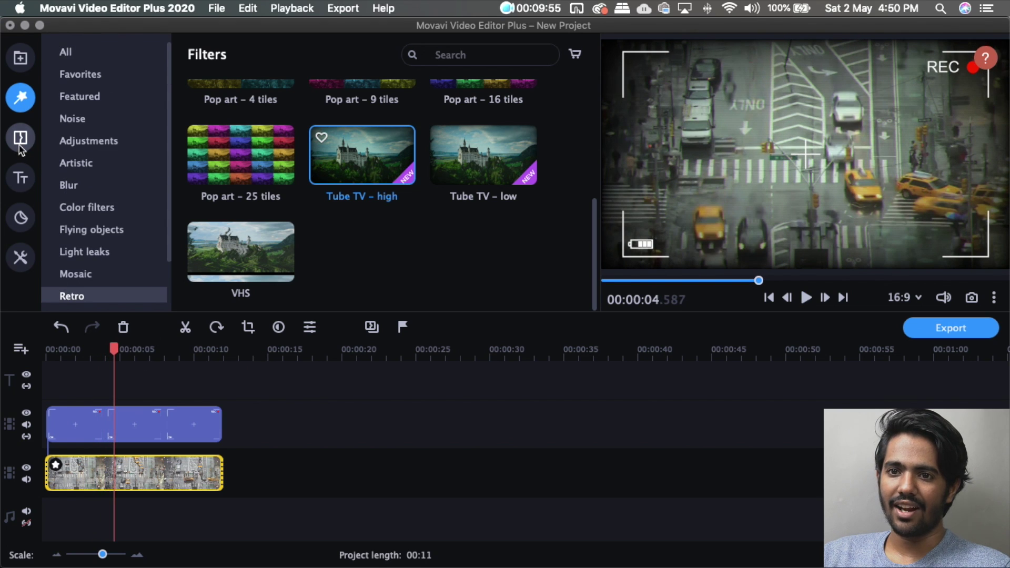
Step: Preview the Disintegrate and Diffuse 2 transitions and choose Fade to black
{"action": "left_click", "coordinate": [19, 145]}
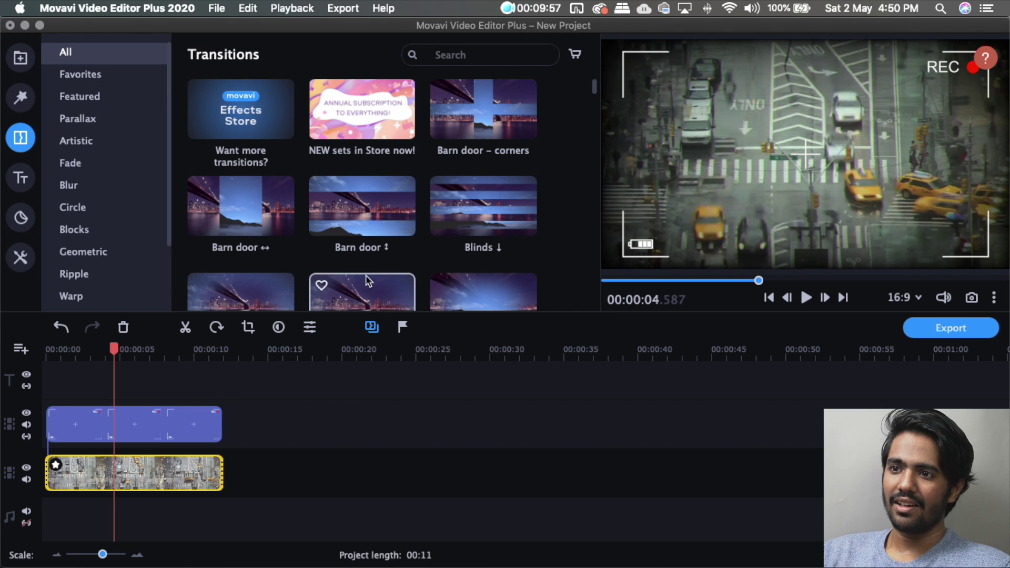
{"action": "scroll", "coordinate": [513, 152], "scroll_direction": "down", "scroll_amount": 5}
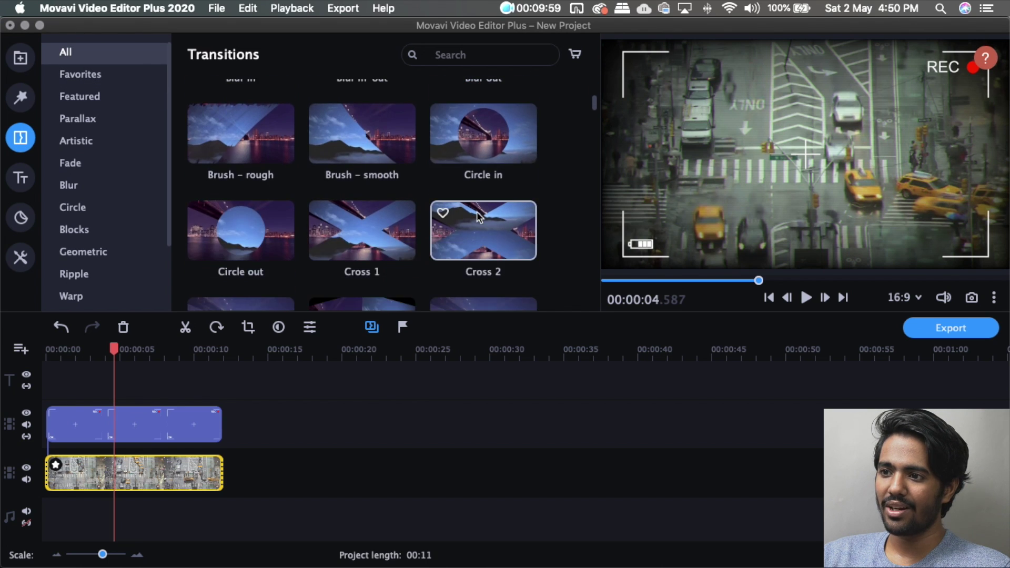
{"action": "scroll", "coordinate": [478, 215], "scroll_direction": "down", "scroll_amount": 6}
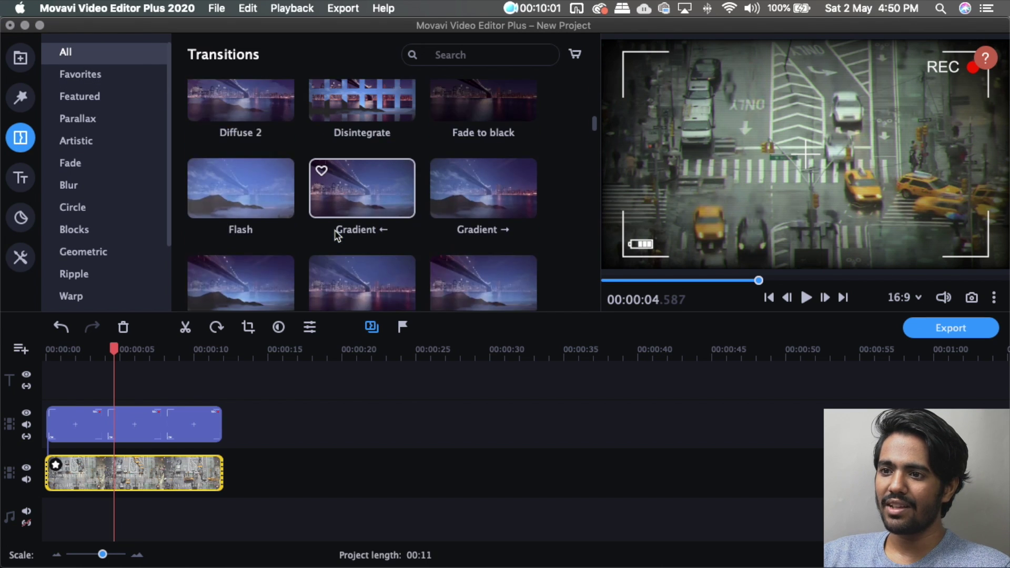
{"action": "scroll", "coordinate": [336, 235], "scroll_direction": "up", "scroll_amount": 2}
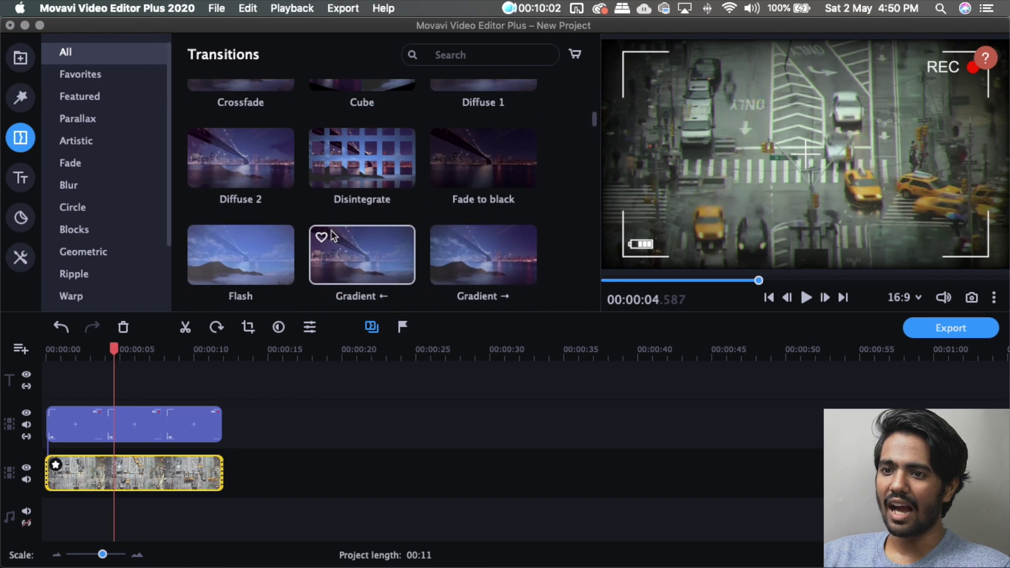
{"action": "left_click", "coordinate": [343, 174]}
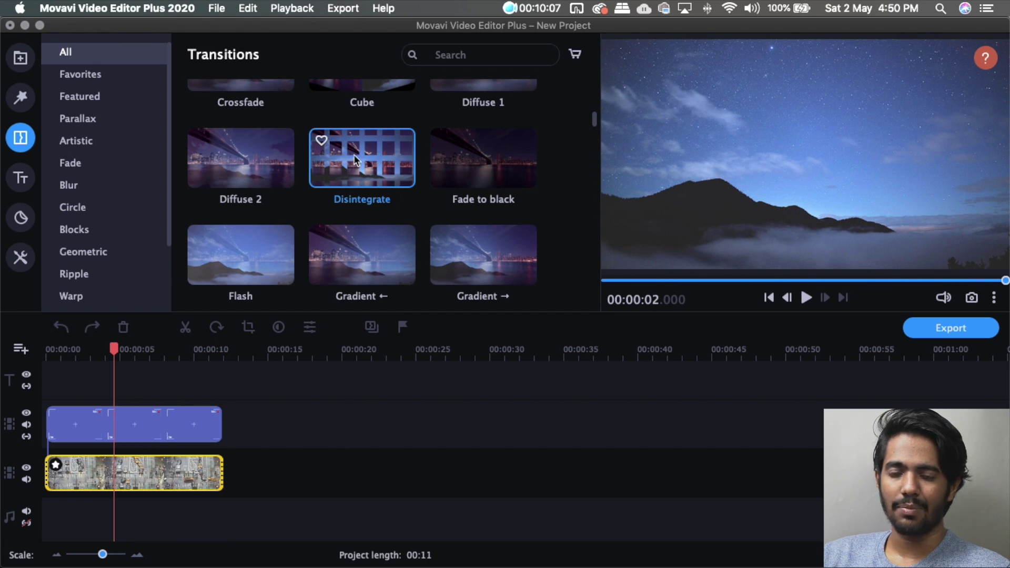
{"action": "left_click", "coordinate": [256, 170]}
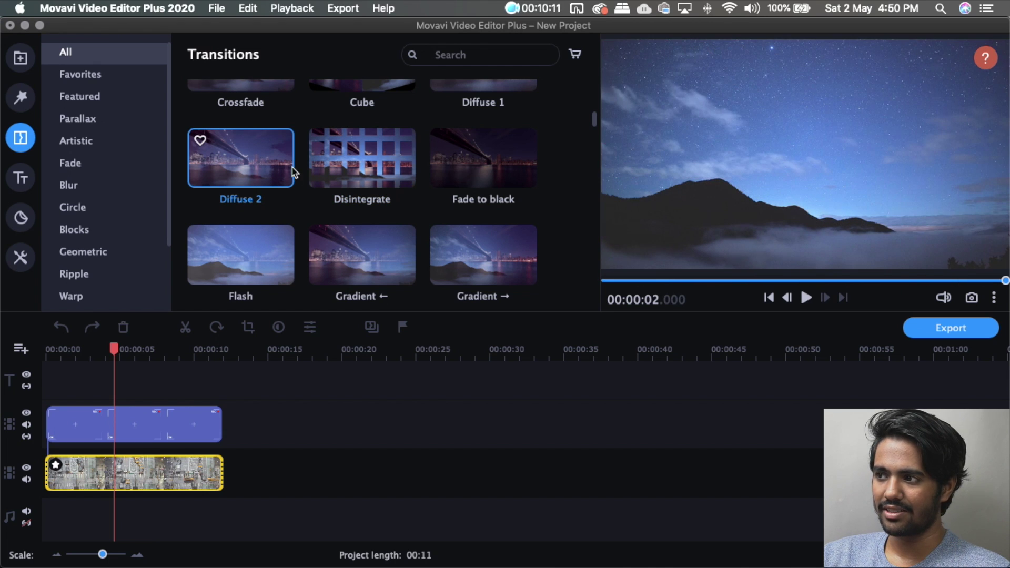
{"action": "left_click", "coordinate": [481, 170]}
Step: Add the Static, Red Pastel and Newsflash sample videos after City, with the playhead at 36 s
{"action": "left_click", "coordinate": [20, 58]}
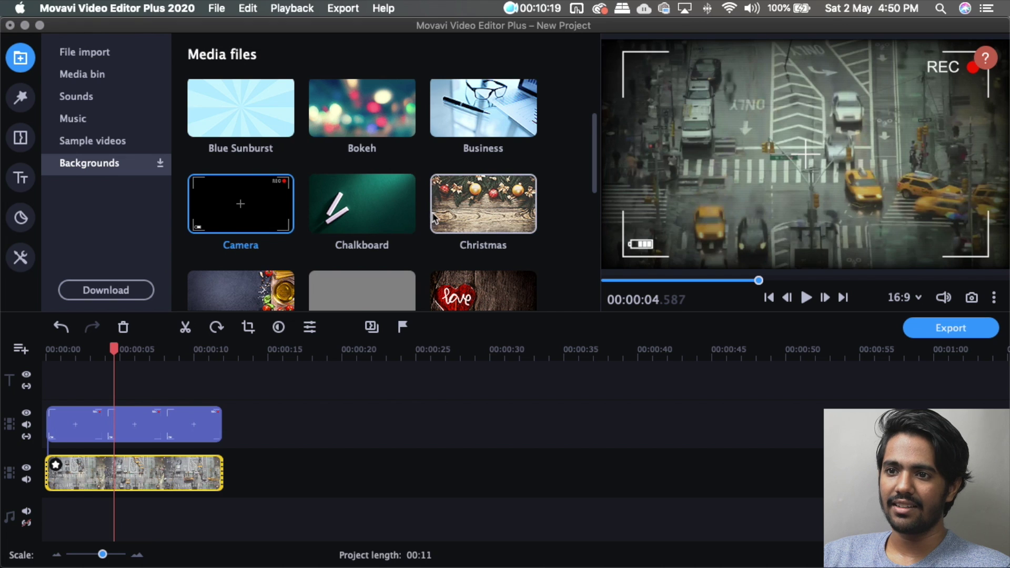
{"action": "scroll", "coordinate": [421, 219], "scroll_direction": "down", "scroll_amount": 3}
{"action": "left_click", "coordinate": [92, 140]}
{"action": "scroll", "coordinate": [363, 211], "scroll_direction": "down", "scroll_amount": 5}
{"action": "left_click_drag", "start_coordinate": [240, 251], "coordinate": [247, 465]}
{"action": "left_click_drag", "start_coordinate": [240, 155], "coordinate": [386, 471]}
{"action": "scroll", "coordinate": [363, 210], "scroll_direction": "up", "scroll_amount": 2}
{"action": "left_click_drag", "start_coordinate": [240, 191], "coordinate": [604, 462]}
{"action": "left_click_drag", "start_coordinate": [483, 158], "coordinate": [588, 479]}
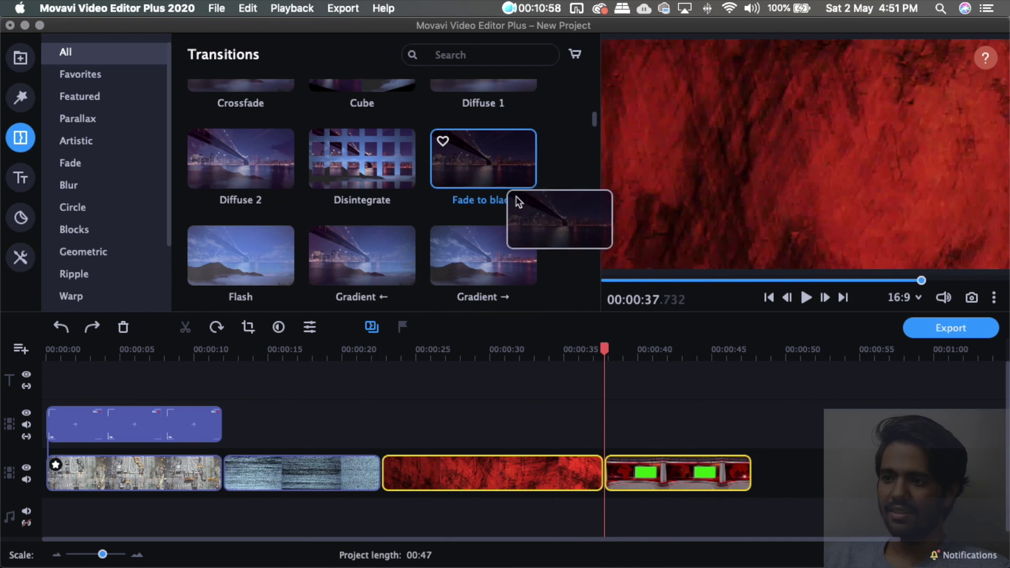
{"action": "left_click", "coordinate": [577, 350]}
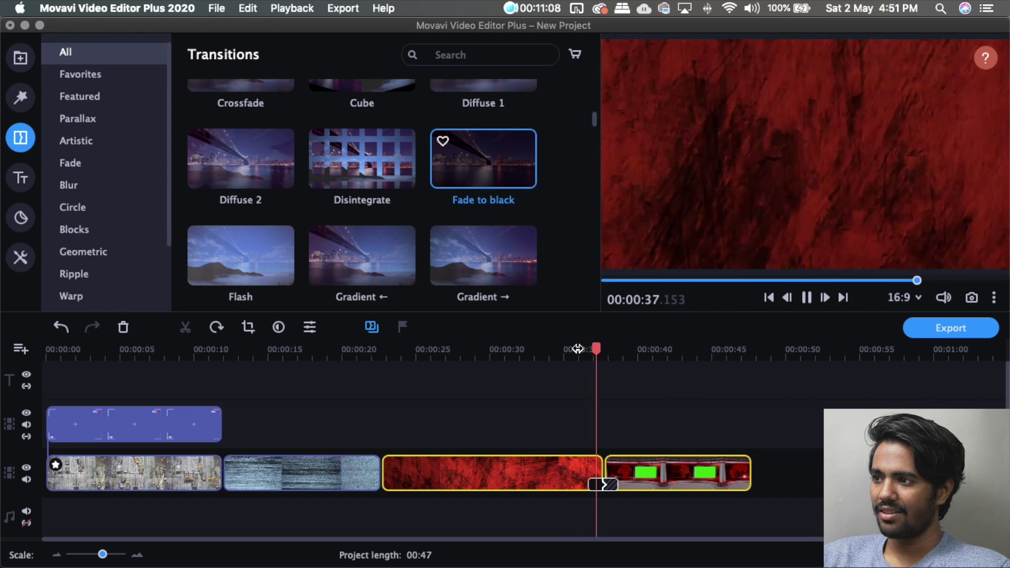
Step: Play through the fade into the Newsflash studio clip, then show the Titles library
{"action": "key", "text": "space"}
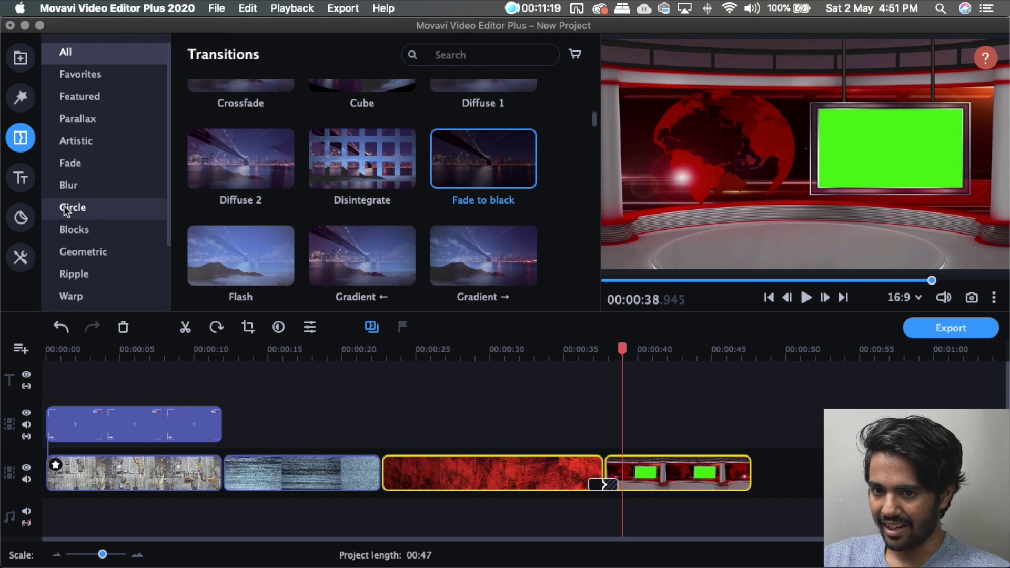
{"action": "left_click", "coordinate": [21, 179]}
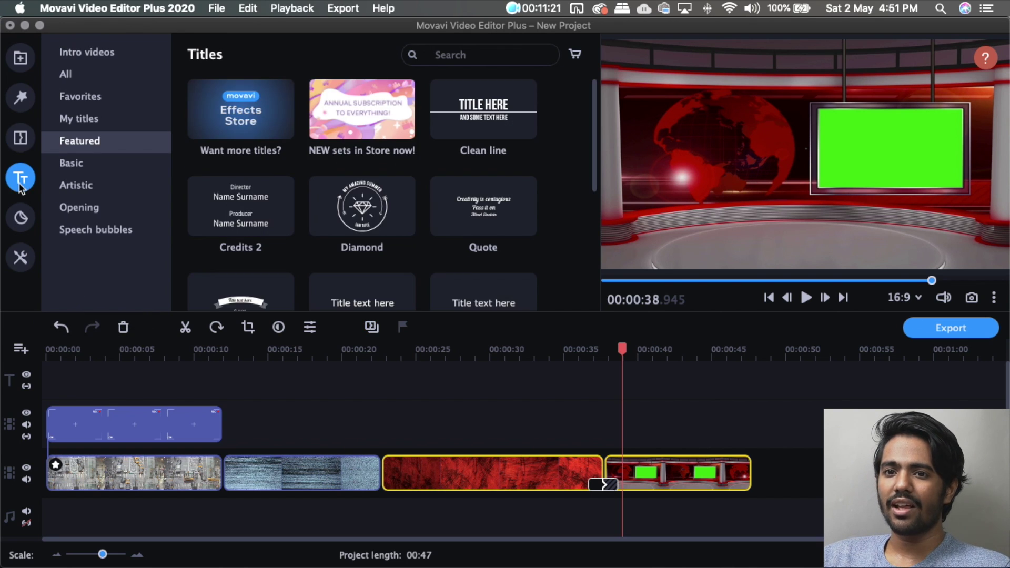
Step: Delete the HEADLINES title and Newsflash clip, and place a Trendy circle title over Red Pastel
{"action": "scroll", "coordinate": [479, 158], "scroll_direction": "down", "scroll_amount": 5}
{"action": "scroll", "coordinate": [473, 197], "scroll_direction": "up", "scroll_amount": 2}
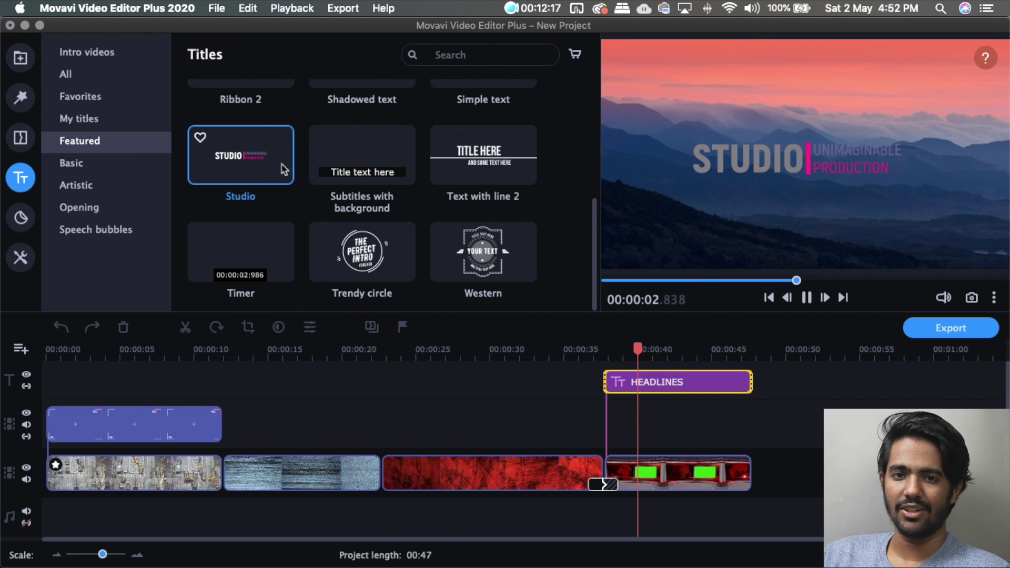
{"action": "left_click", "coordinate": [692, 381]}
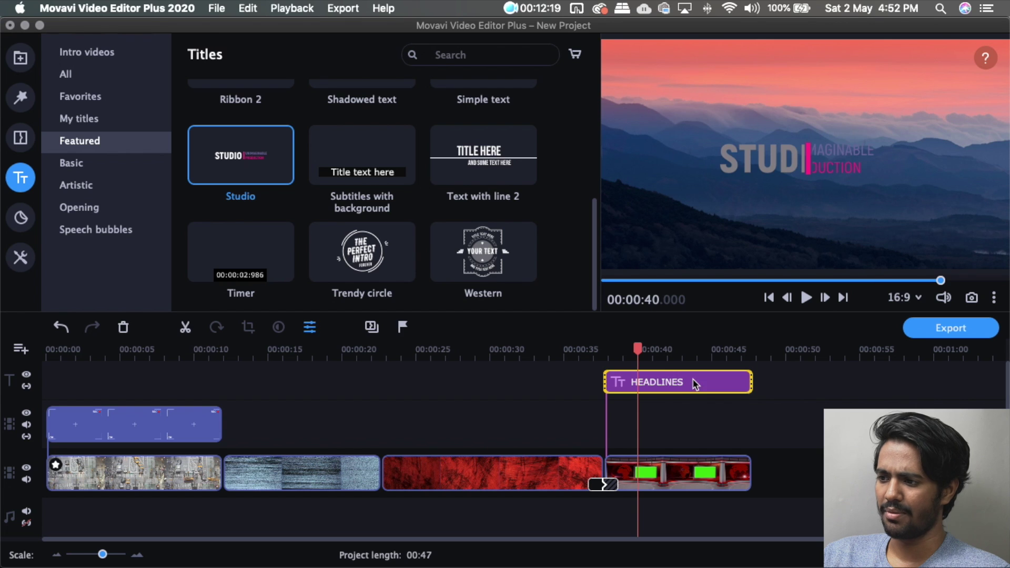
{"action": "key", "text": "Delete"}
{"action": "left_click_drag", "start_coordinate": [337, 260], "coordinate": [667, 516]}
{"action": "key", "text": "Delete"}
{"action": "left_click_drag", "start_coordinate": [362, 253], "coordinate": [412, 381]}
{"action": "left_click", "coordinate": [404, 348]}
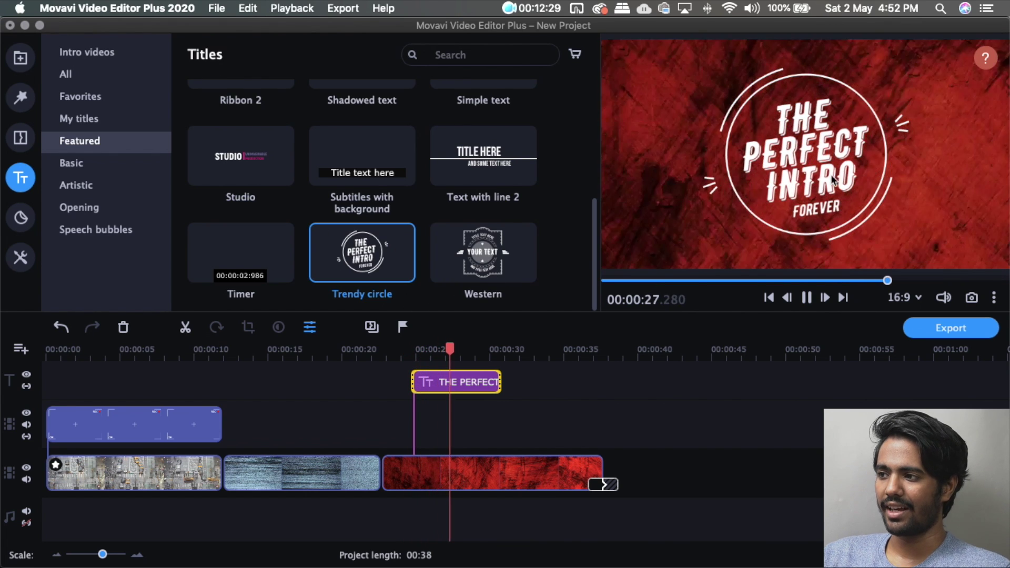
Step: Stop the Trendy circle title preview and show the Artistic titles category
{"action": "key", "text": "space"}
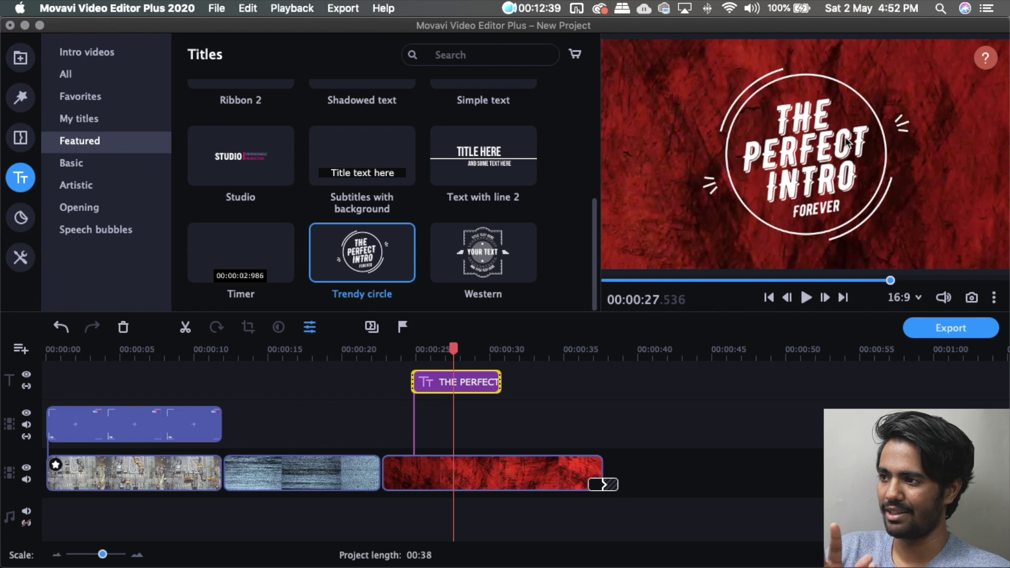
{"action": "left_click", "coordinate": [76, 185]}
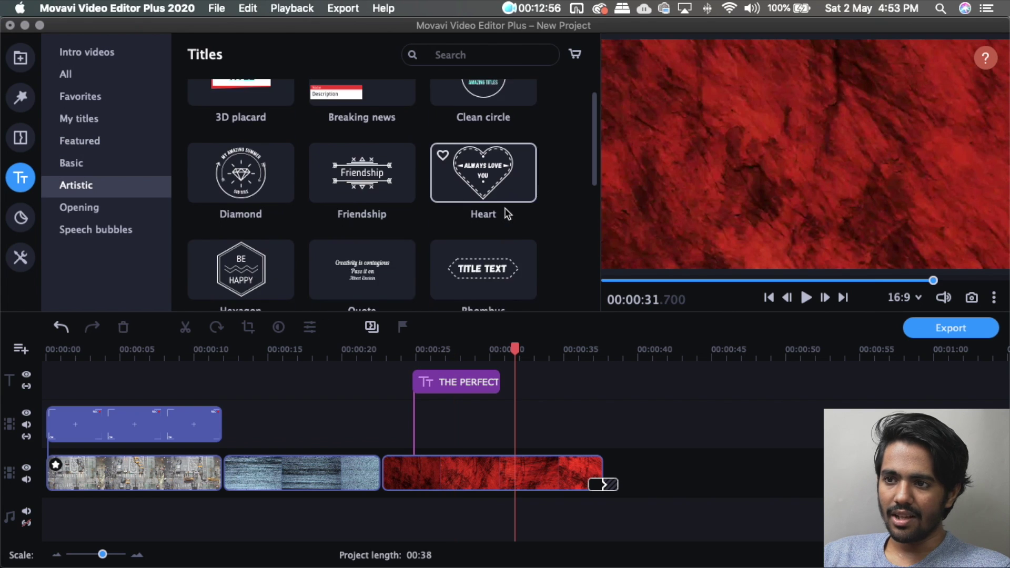
Step: Preview Sun, then add the Stars 'The End' title right after the Trendy circle title
{"action": "scroll", "coordinate": [368, 247], "scroll_direction": "down", "scroll_amount": 6}
{"action": "scroll", "coordinate": [258, 263], "scroll_direction": "down", "scroll_amount": 2}
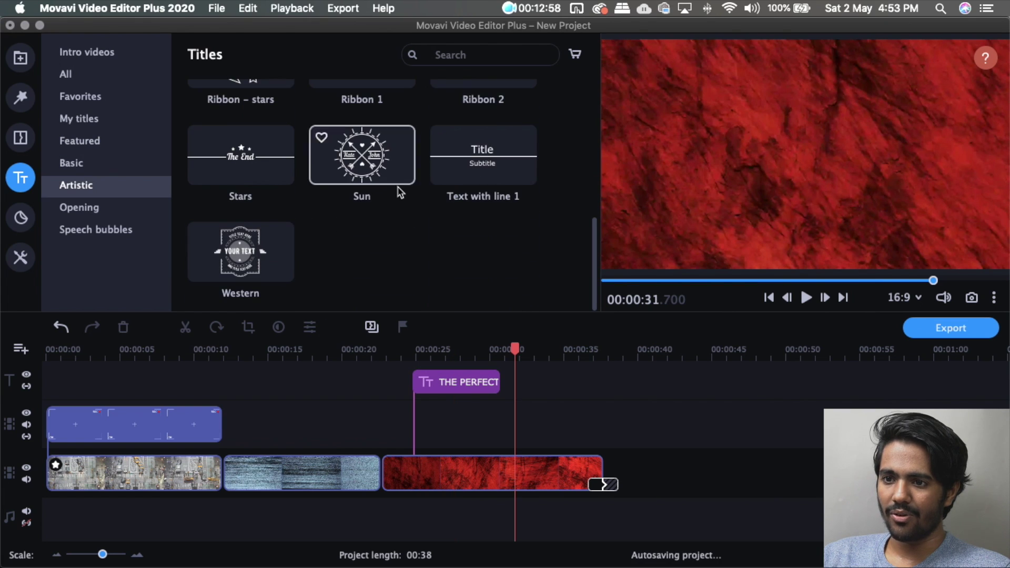
{"action": "left_click", "coordinate": [379, 161]}
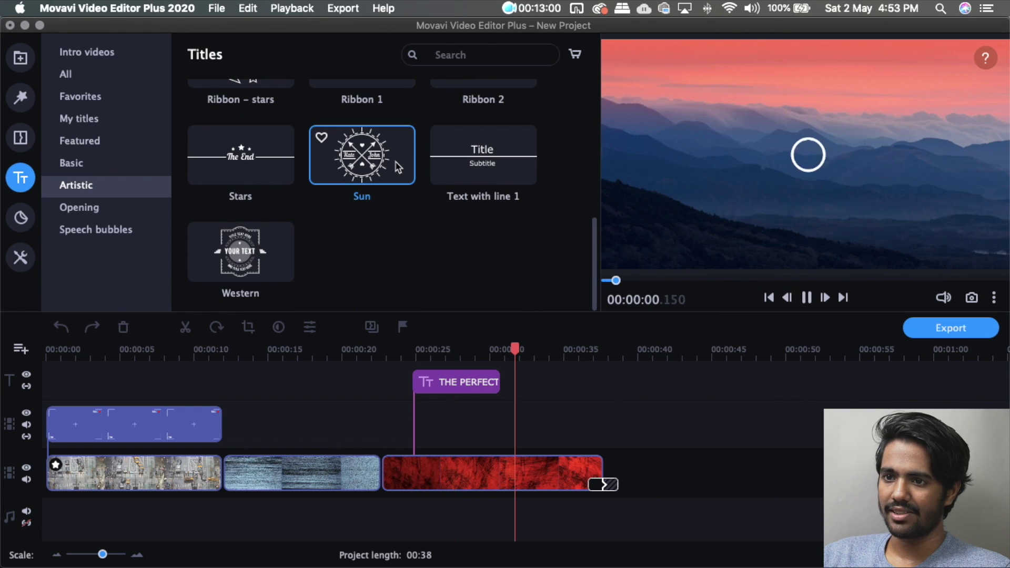
{"action": "left_click_drag", "start_coordinate": [217, 164], "coordinate": [533, 382]}
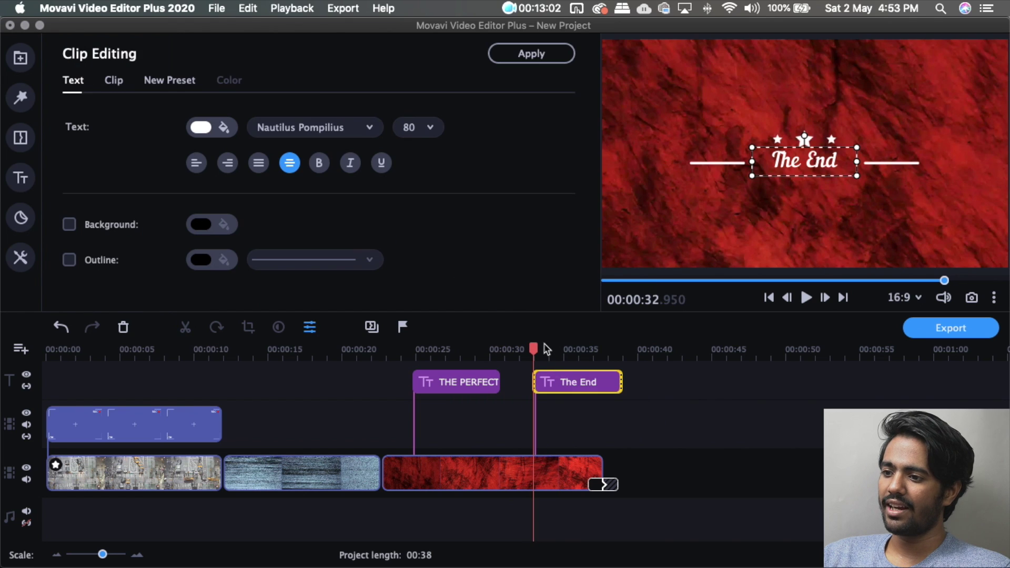
{"action": "left_click", "coordinate": [530, 349]}
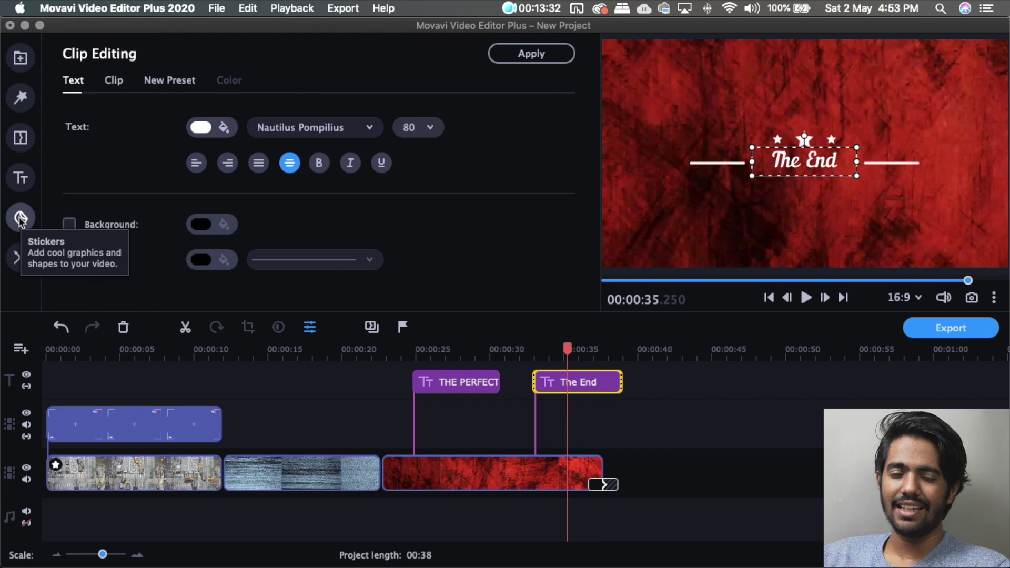
{"action": "left_click", "coordinate": [20, 218]}
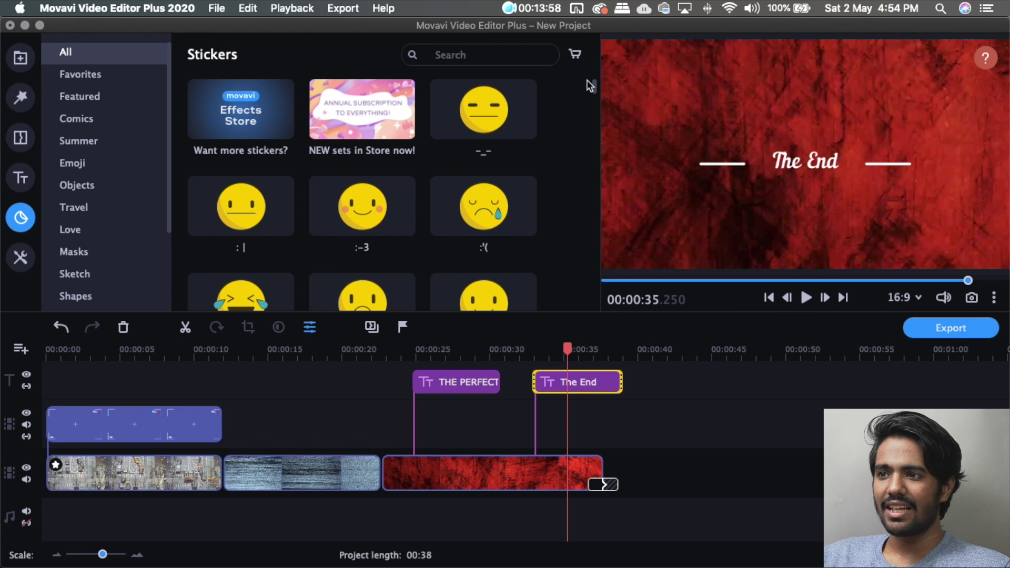
Step: Place the heart-eyes emoji sticker over the red clip and show the Video Editing tools
{"action": "left_click_drag", "start_coordinate": [596, 86], "coordinate": [597, 295]}
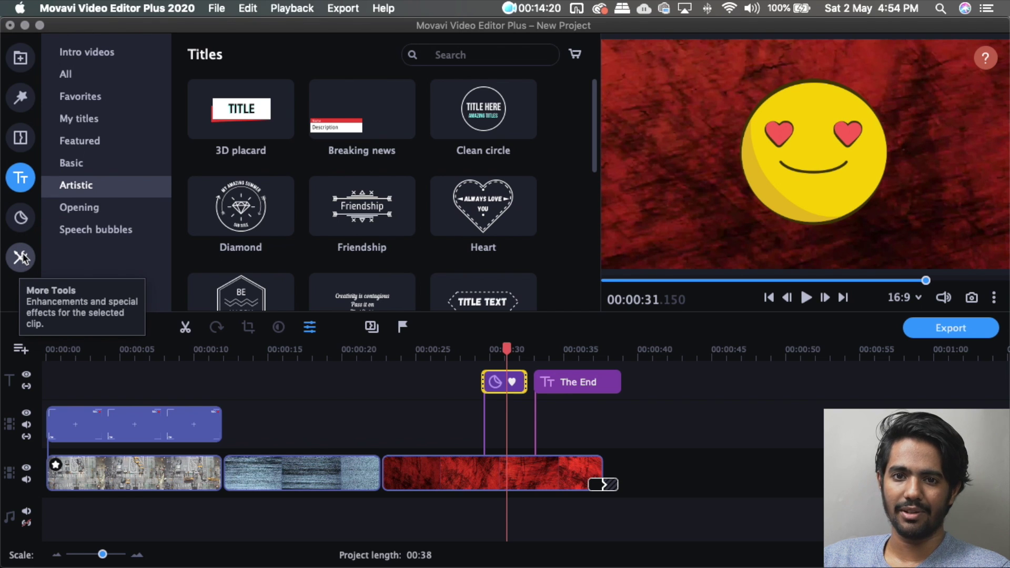
{"action": "left_click", "coordinate": [22, 258]}
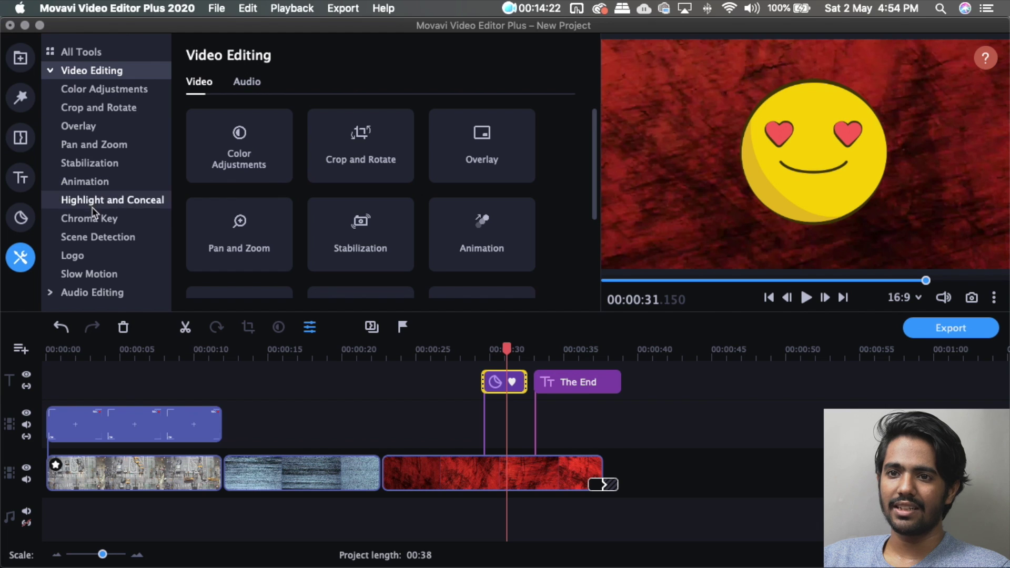
Step: Apply the Easy preset Vortex – out to the heart-eyes sticker and enlarge the timeline to reveal its keyframes
{"action": "left_click", "coordinate": [109, 182]}
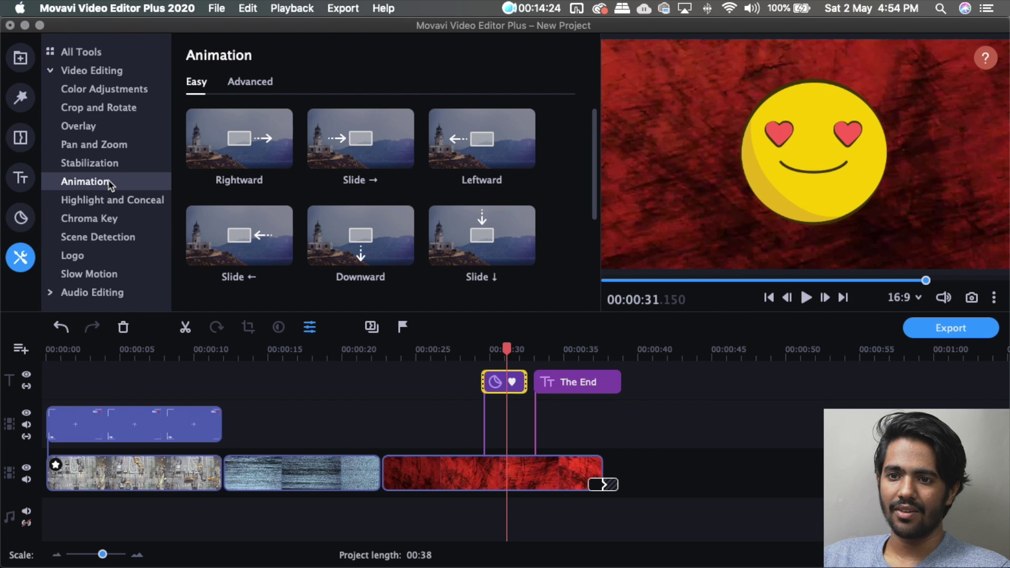
{"action": "scroll", "coordinate": [350, 190], "scroll_direction": "down", "scroll_amount": 10}
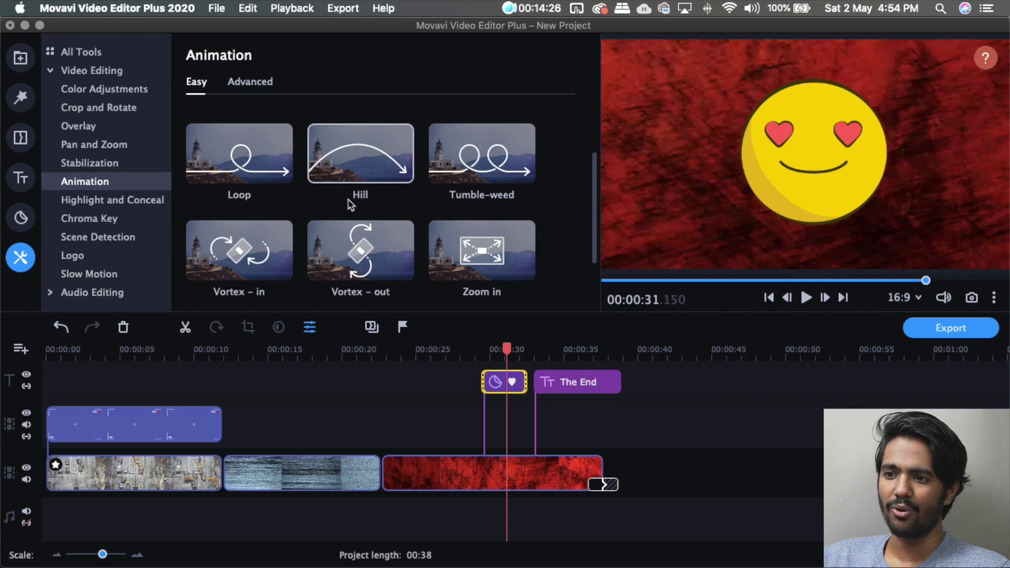
{"action": "scroll", "coordinate": [368, 237], "scroll_direction": "down", "scroll_amount": 1}
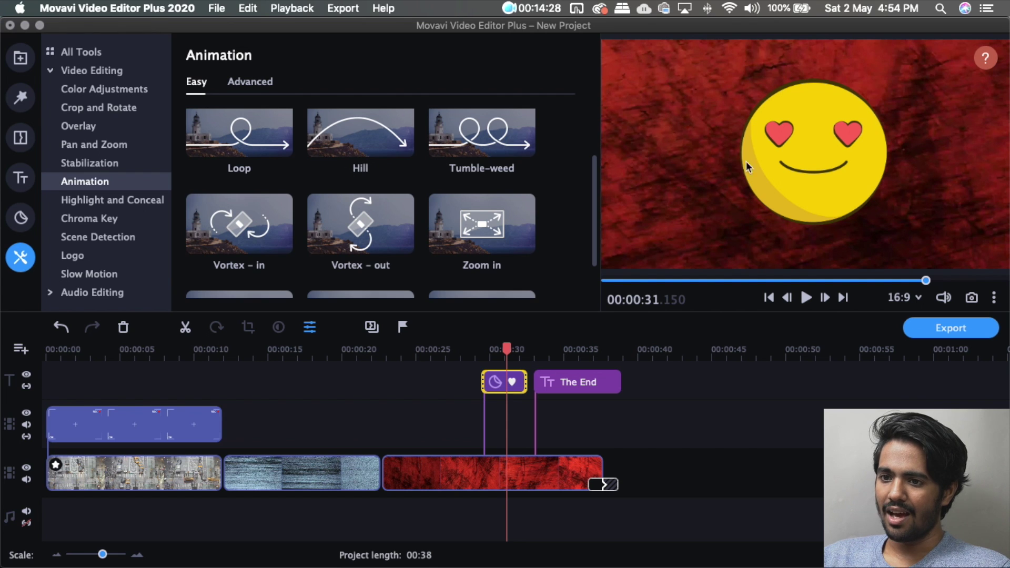
{"action": "left_click_drag", "start_coordinate": [349, 218], "coordinate": [494, 378]}
{"action": "left_click", "coordinate": [483, 348]}
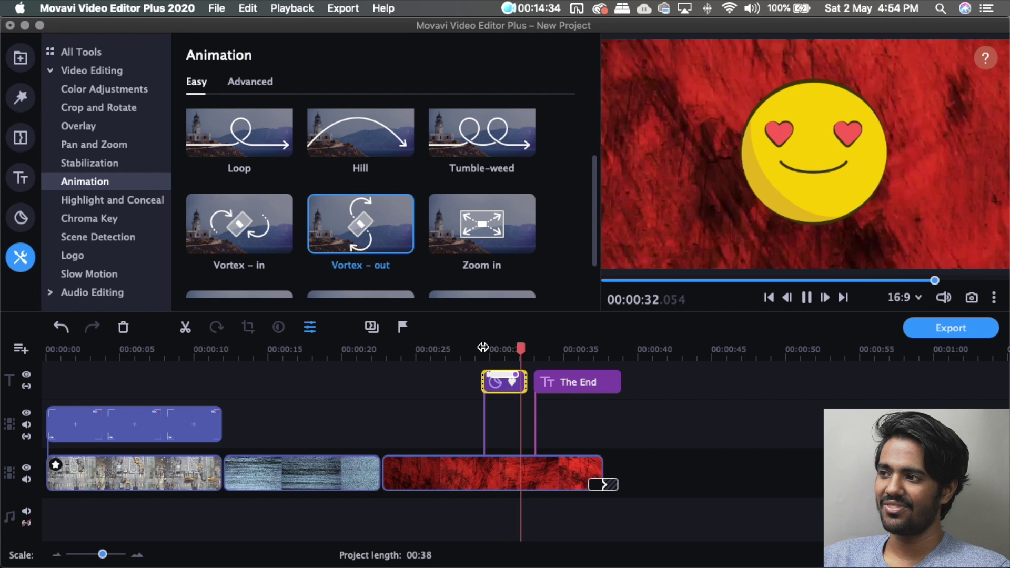
{"action": "left_click", "coordinate": [507, 358]}
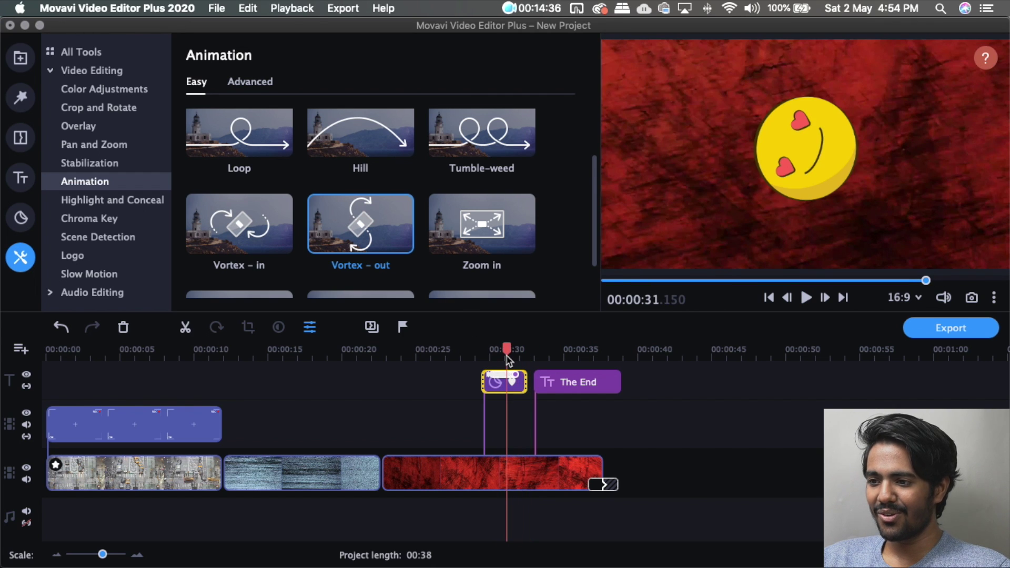
{"action": "left_click_drag", "start_coordinate": [111, 557], "coordinate": [118, 559]}
{"action": "scroll", "coordinate": [214, 485], "scroll_direction": "up", "scroll_amount": 1}
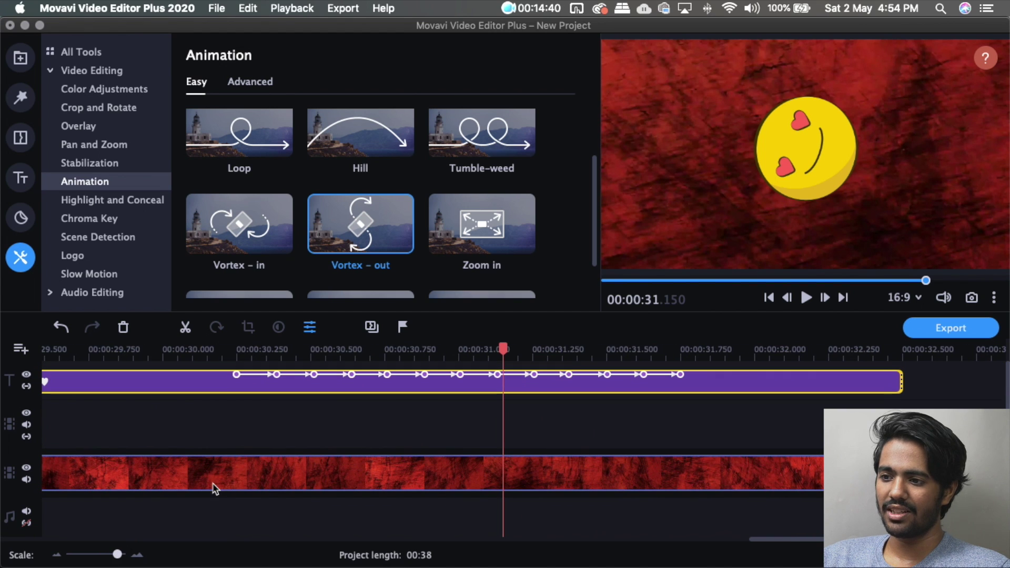
Step: Replace the first keyframe with a new one stretching the emoji wider and taller to fill the frame
{"action": "left_click", "coordinate": [237, 375]}
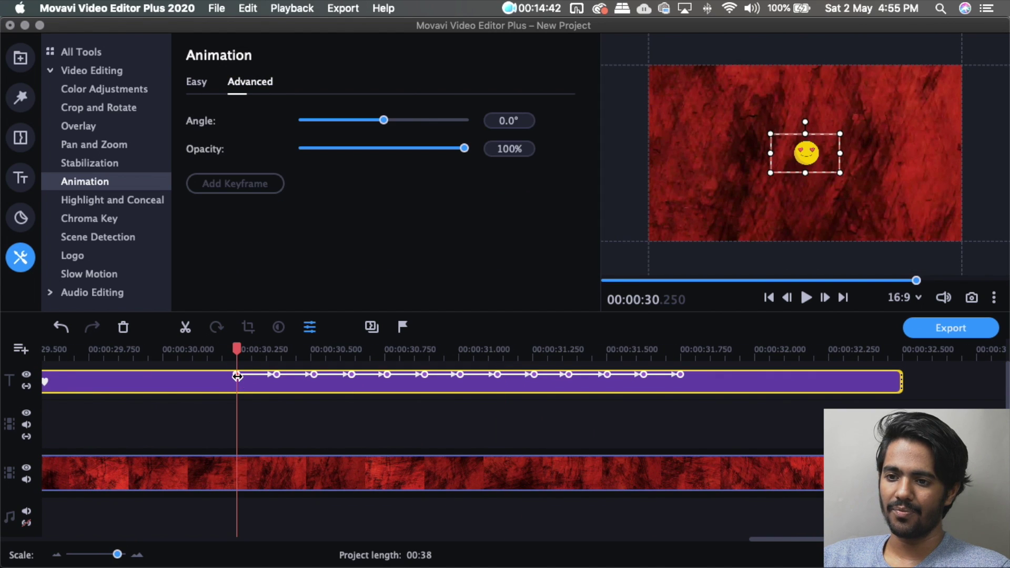
{"action": "right_click", "coordinate": [237, 375]}
{"action": "left_click", "coordinate": [304, 451]}
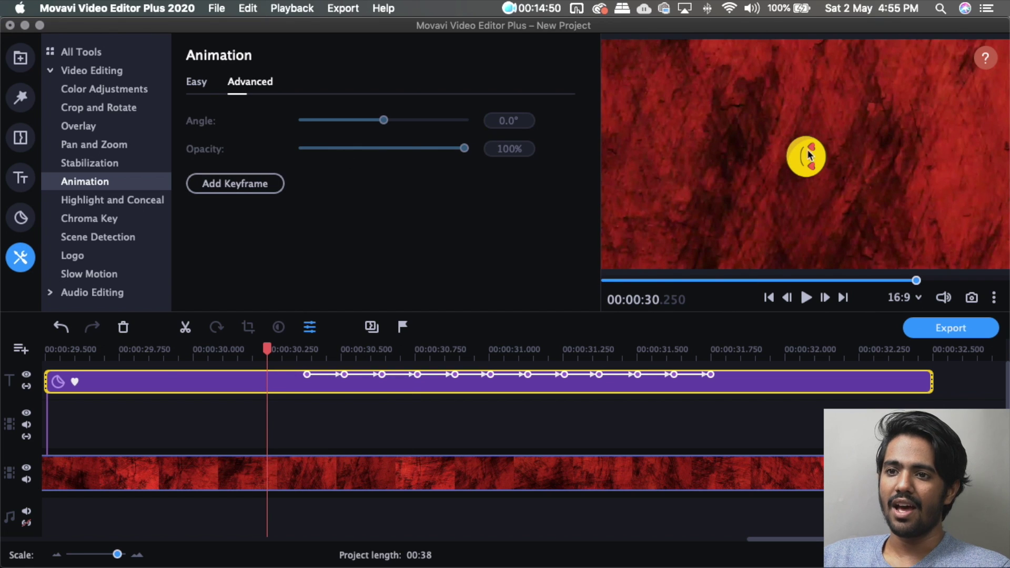
{"action": "left_click", "coordinate": [266, 192]}
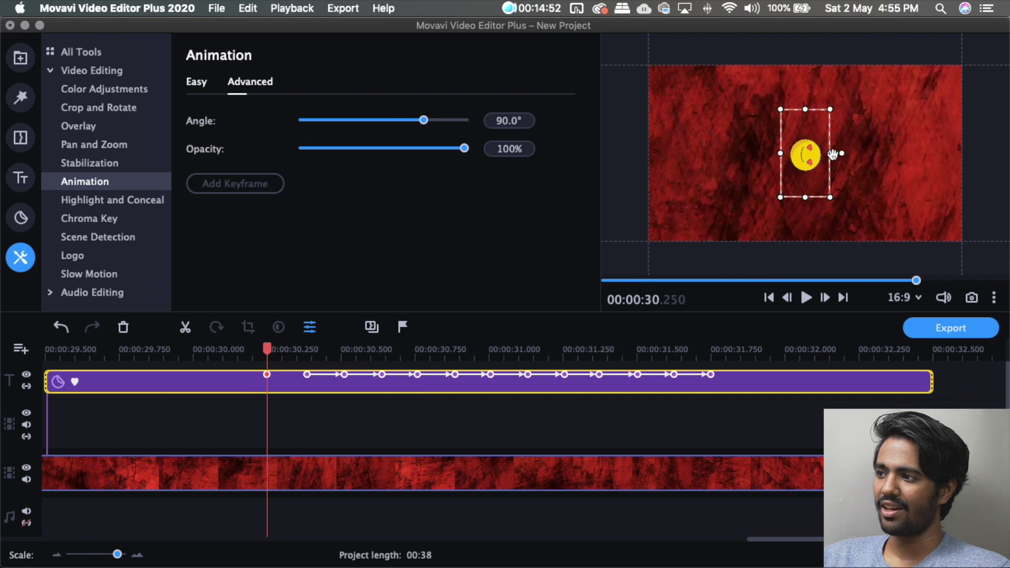
{"action": "left_click_drag", "start_coordinate": [830, 153], "coordinate": [961, 154]}
{"action": "left_click_drag", "start_coordinate": [780, 153], "coordinate": [623, 153]}
{"action": "left_click_drag", "start_coordinate": [793, 196], "coordinate": [790, 262]}
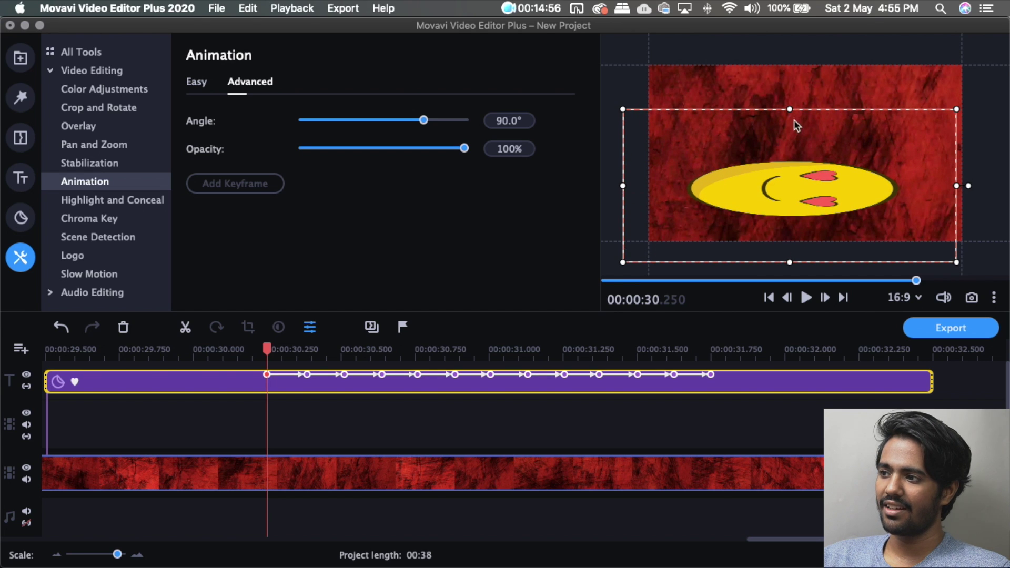
{"action": "left_click_drag", "start_coordinate": [791, 110], "coordinate": [814, 48]}
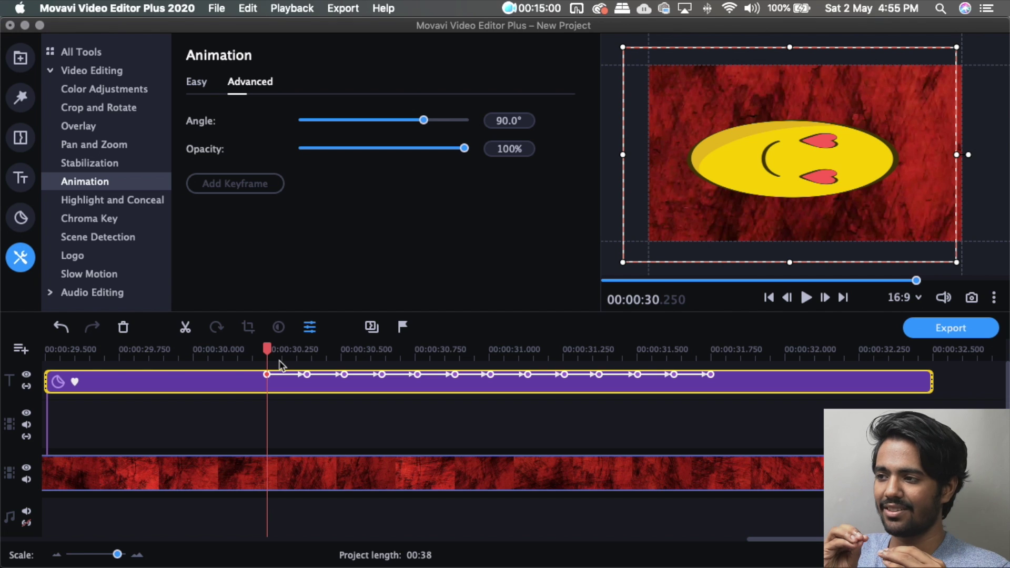
Step: Preview the new emoji animation, then zoom the timeline out to show all clips
{"action": "left_click", "coordinate": [246, 348]}
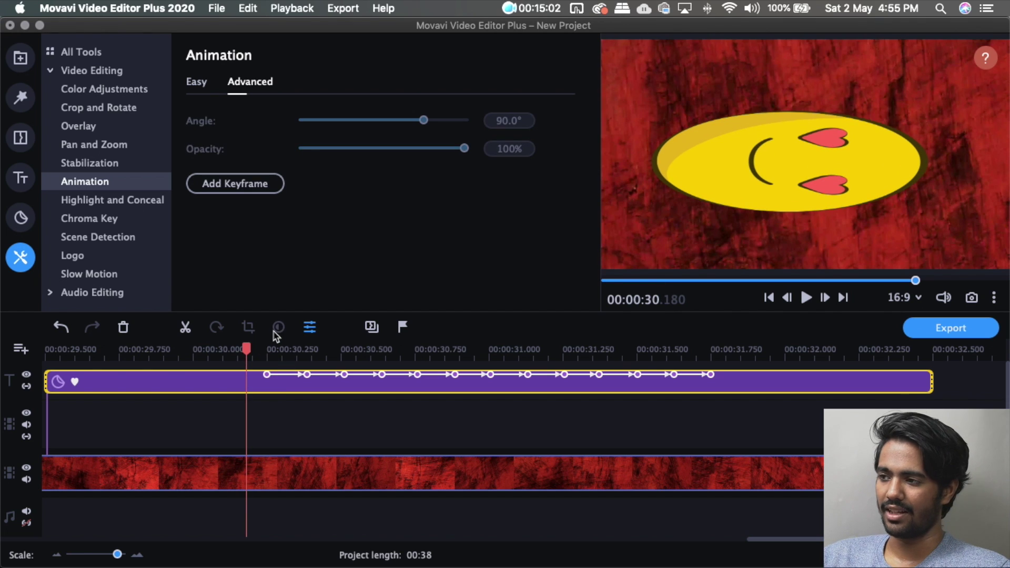
{"action": "key", "text": "space"}
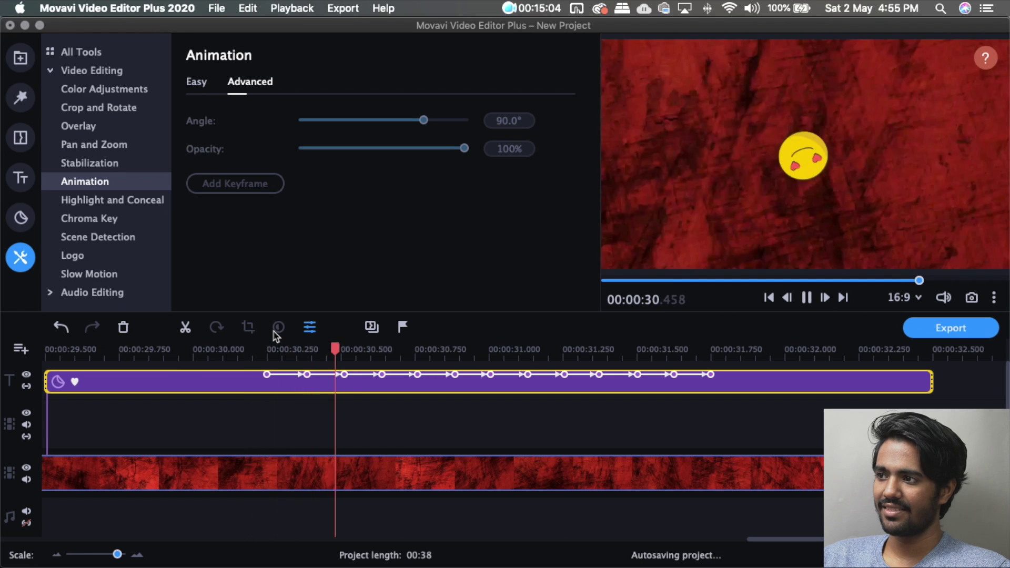
{"action": "key", "text": "space"}
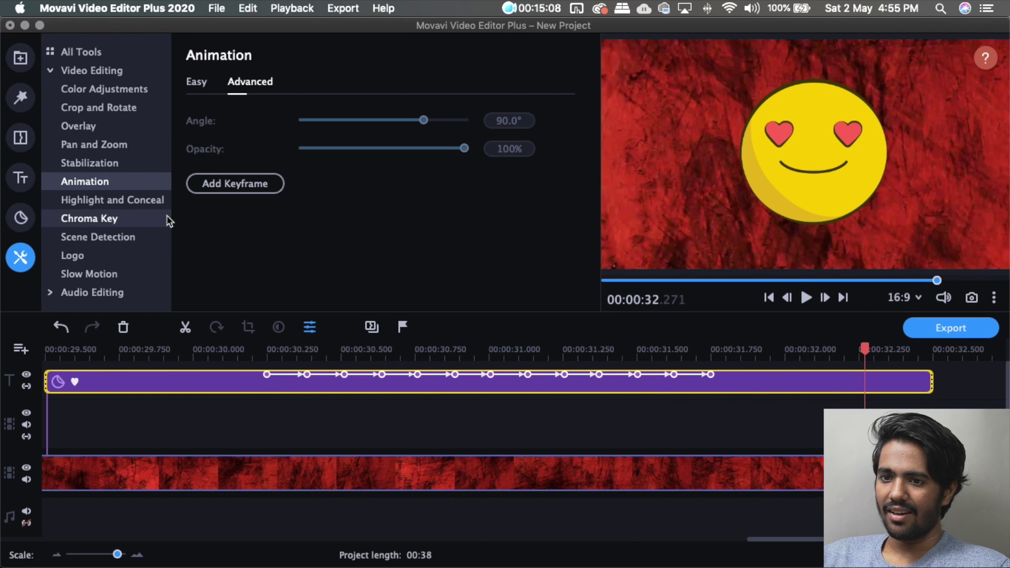
{"action": "left_click", "coordinate": [581, 421]}
{"action": "left_click", "coordinate": [407, 350]}
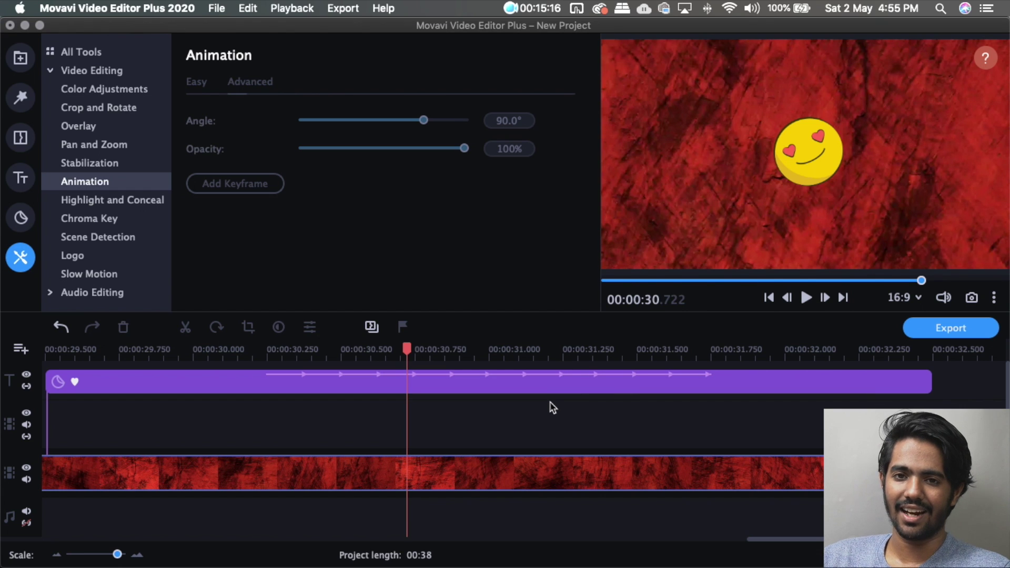
{"action": "left_click_drag", "start_coordinate": [118, 554], "coordinate": [105, 554]}
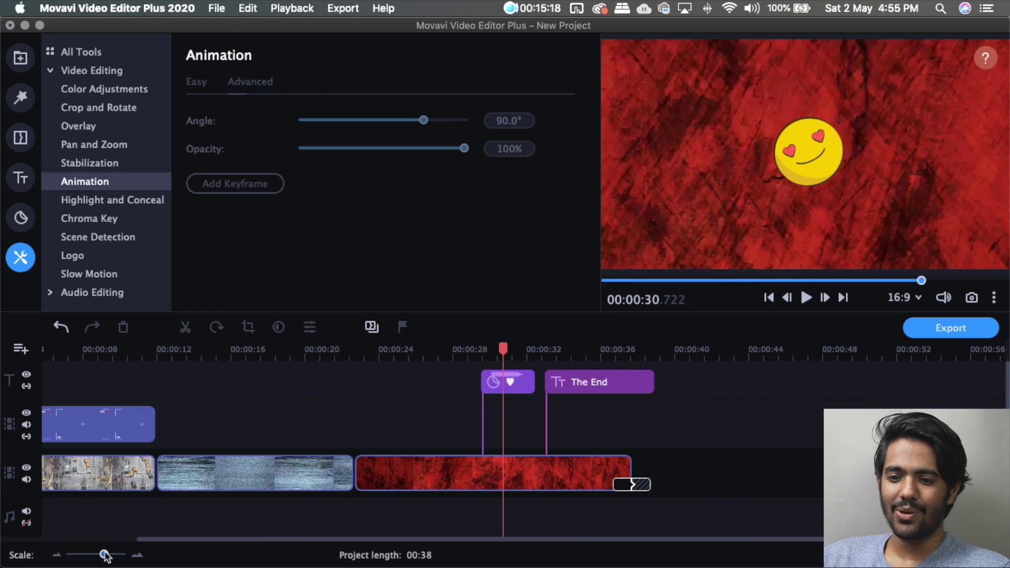
Step: Set the news studio clip's Chroma Key opacity to 99 and move it onto the overlay track
{"action": "left_click", "coordinate": [492, 390]}
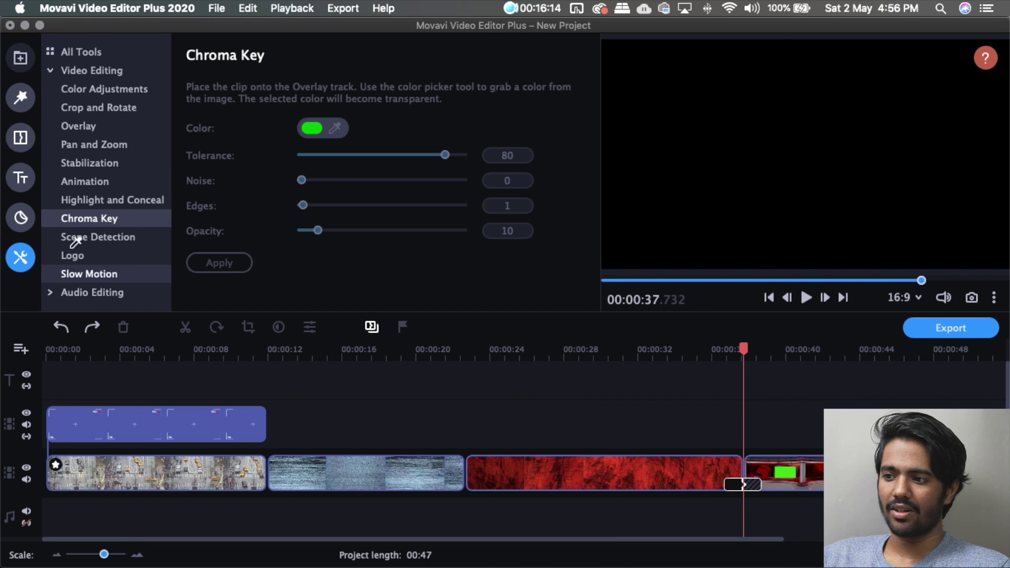
{"action": "left_click", "coordinate": [818, 471]}
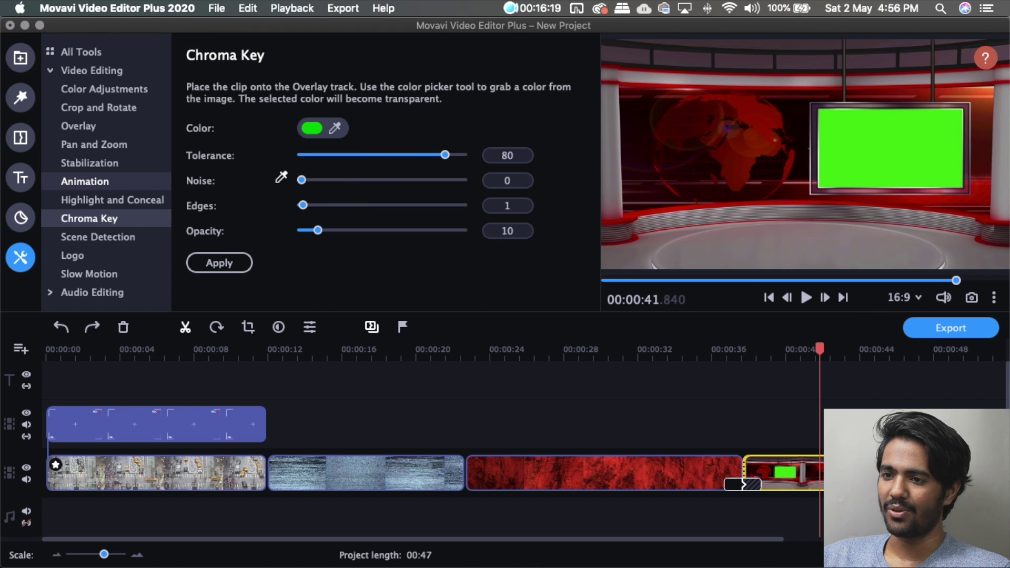
{"action": "left_click_drag", "start_coordinate": [316, 228], "coordinate": [462, 230]}
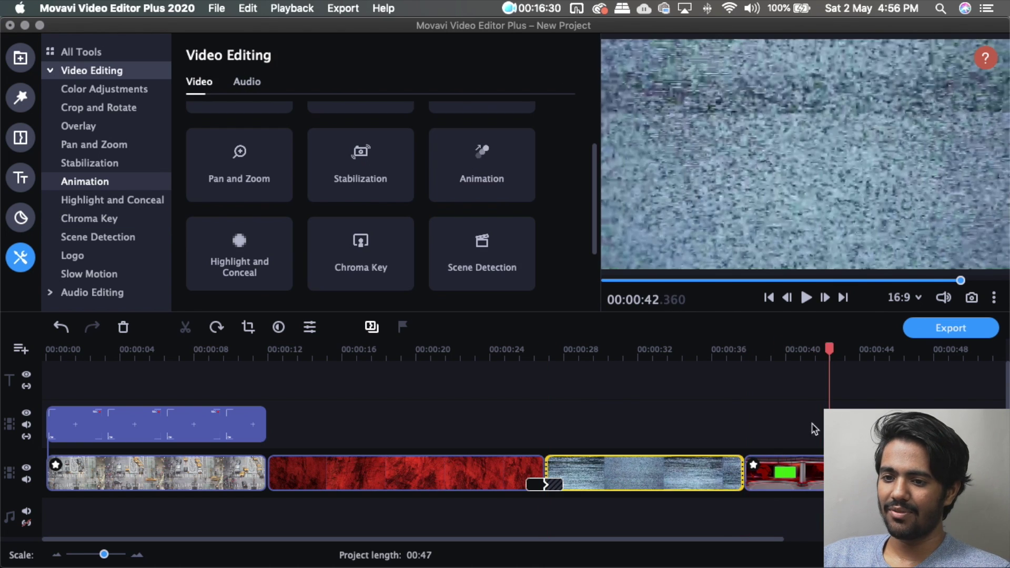
{"action": "left_click_drag", "start_coordinate": [799, 471], "coordinate": [666, 437]}
Step: Align the studio overlay with the start of the noise clip and preview it from 00:00:27
{"action": "left_click", "coordinate": [585, 348]}
{"action": "mouse_move", "coordinate": [586, 348]}
{"action": "left_mouse_down"}
{"action": "mouse_move", "coordinate": [638, 344]}
{"action": "mouse_move", "coordinate": [601, 346]}
{"action": "left_mouse_up"}
{"action": "left_click_drag", "start_coordinate": [657, 423], "coordinate": [603, 423]}
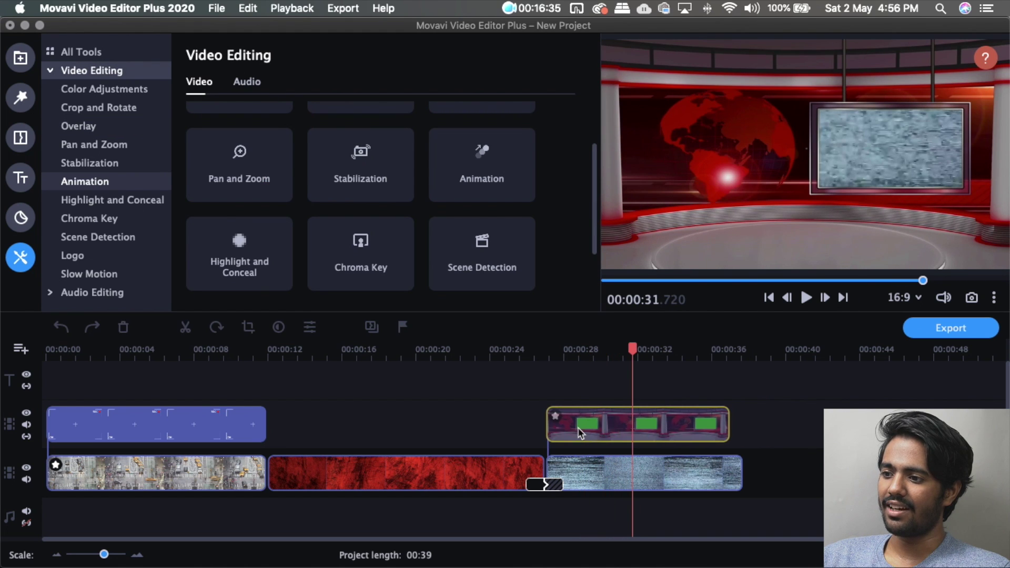
{"action": "left_click", "coordinate": [539, 352]}
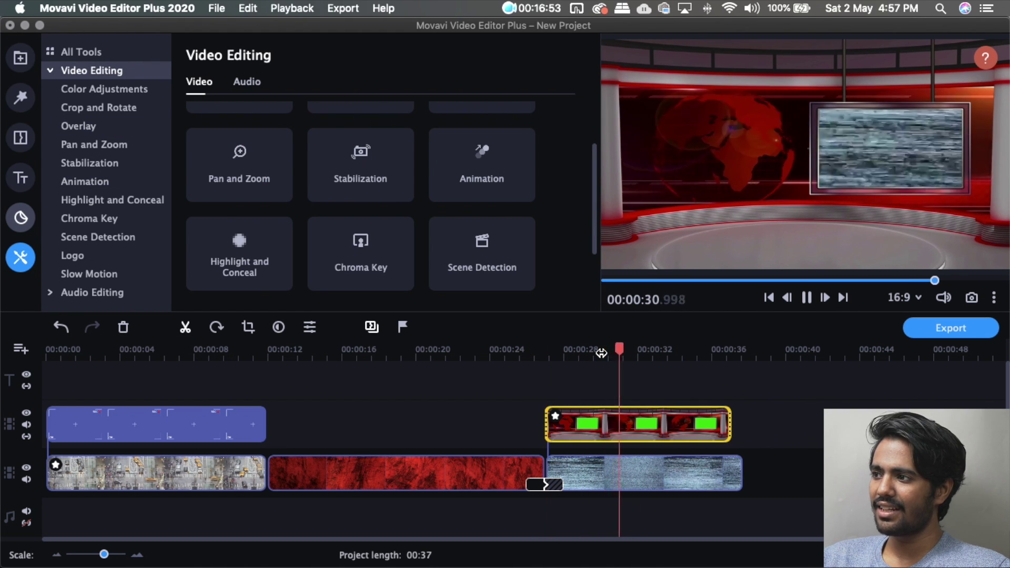
{"action": "key", "text": "space"}
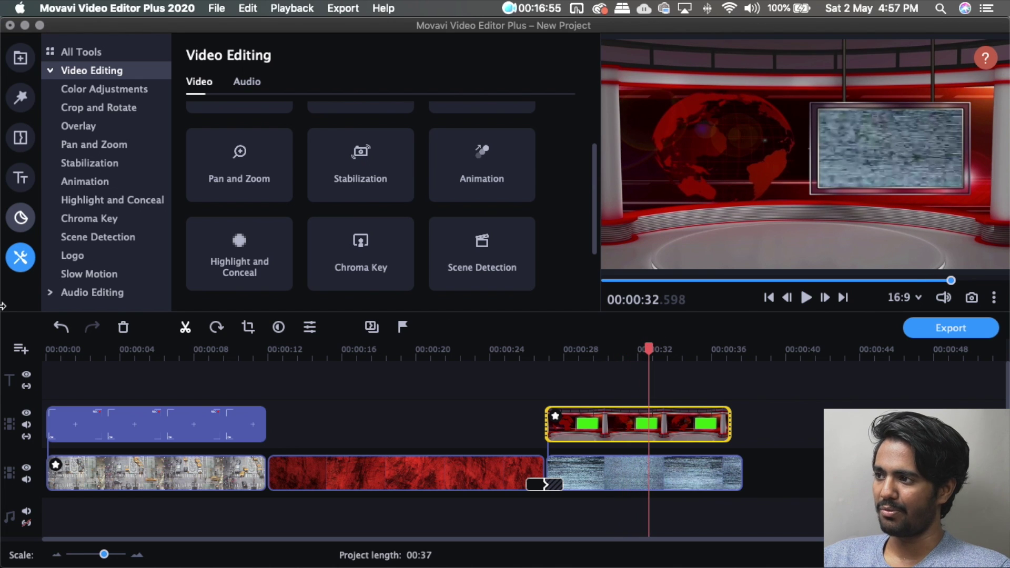
{"action": "scroll", "coordinate": [461, 282], "scroll_direction": "up", "scroll_amount": 2}
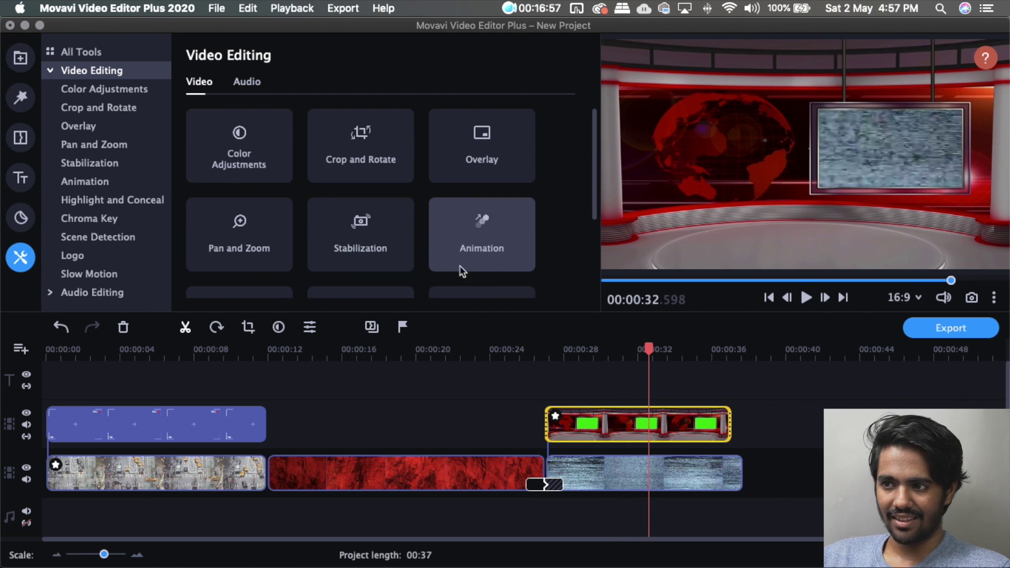
{"action": "scroll", "coordinate": [407, 250], "scroll_direction": "down", "scroll_amount": 4}
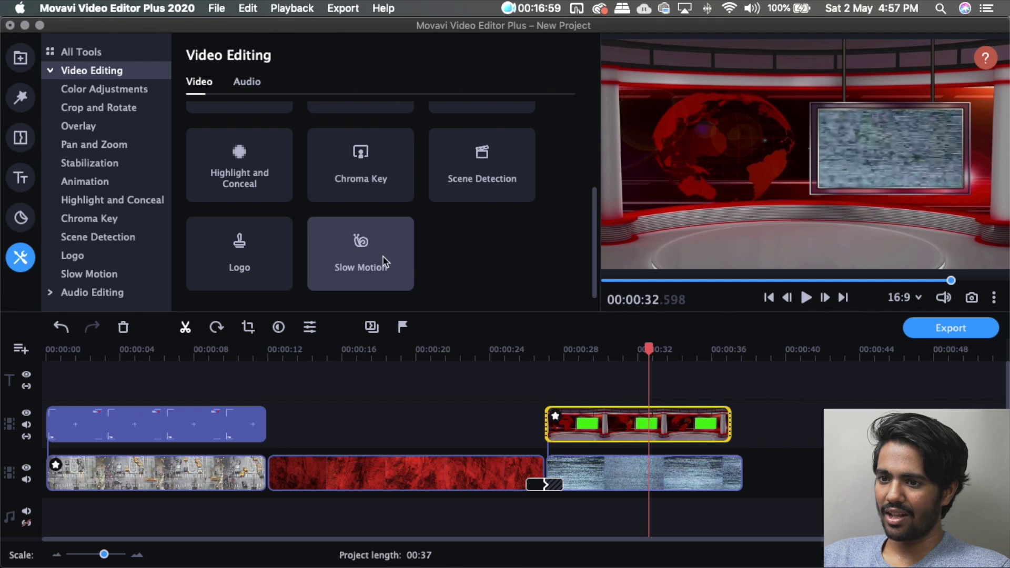
Step: Move the City clip after the noise clip and browse to the sample video library
{"action": "left_click", "coordinate": [228, 474]}
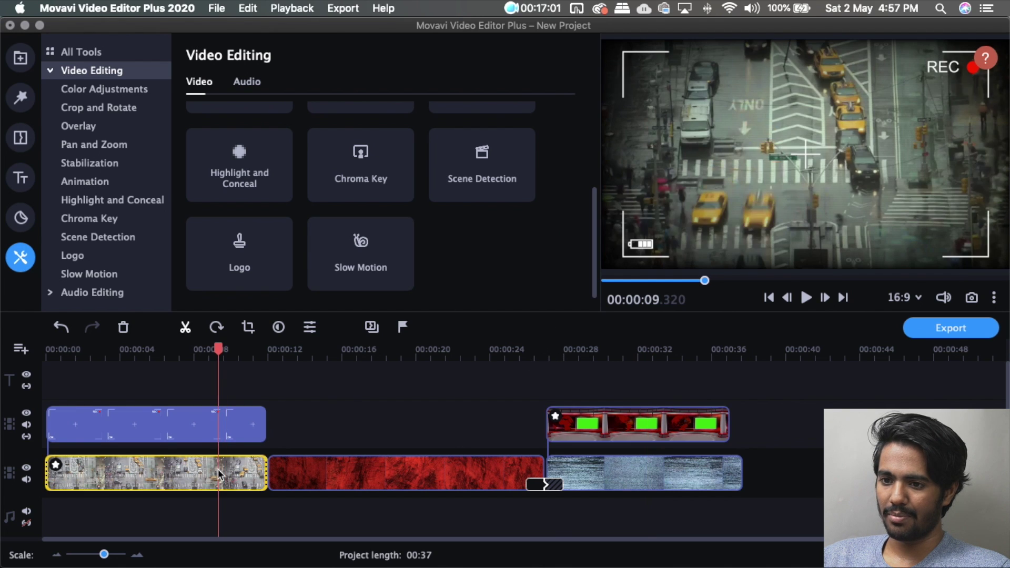
{"action": "left_click_drag", "start_coordinate": [227, 473], "coordinate": [703, 473]}
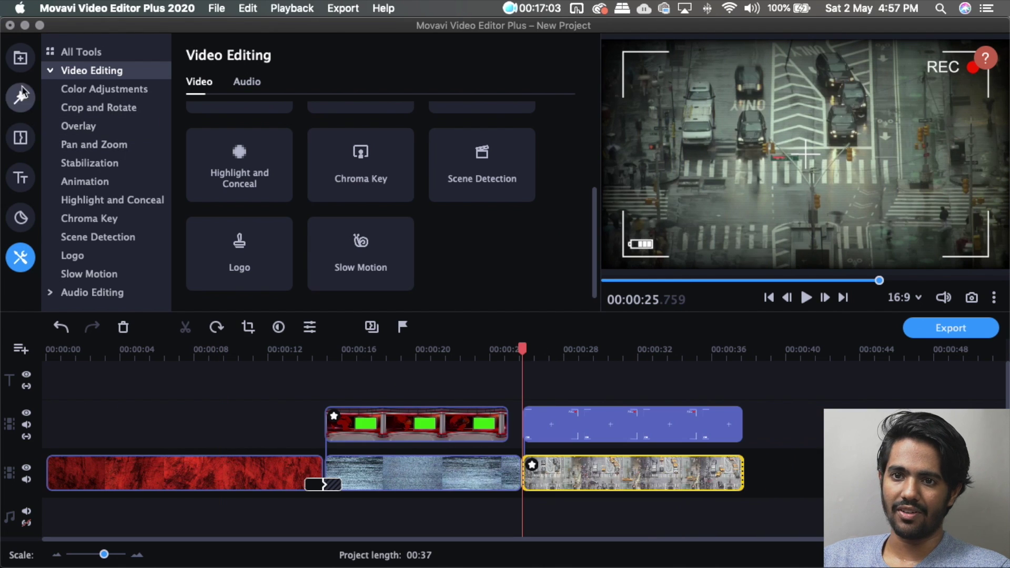
{"action": "left_click", "coordinate": [20, 141]}
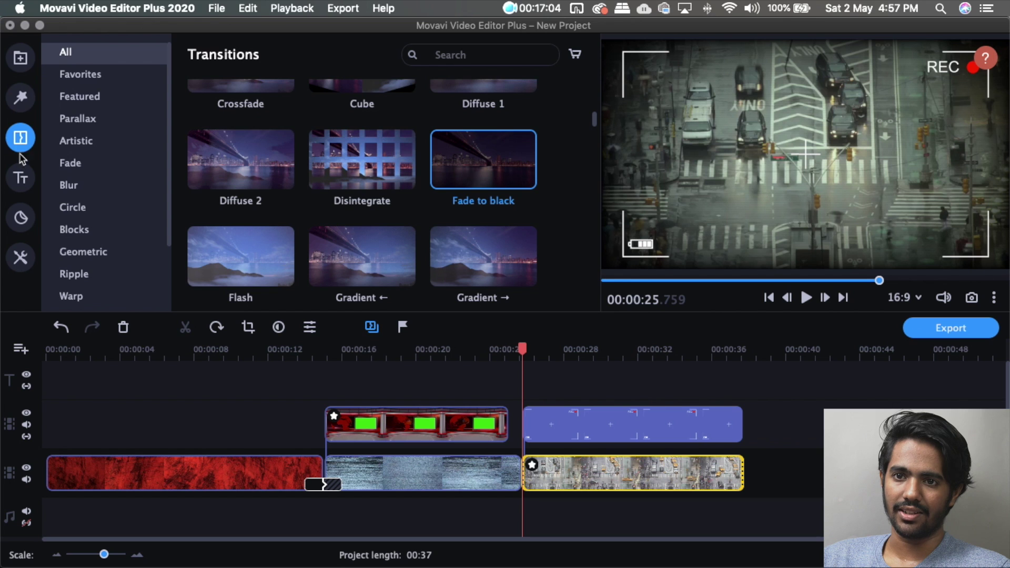
{"action": "left_click", "coordinate": [21, 97]}
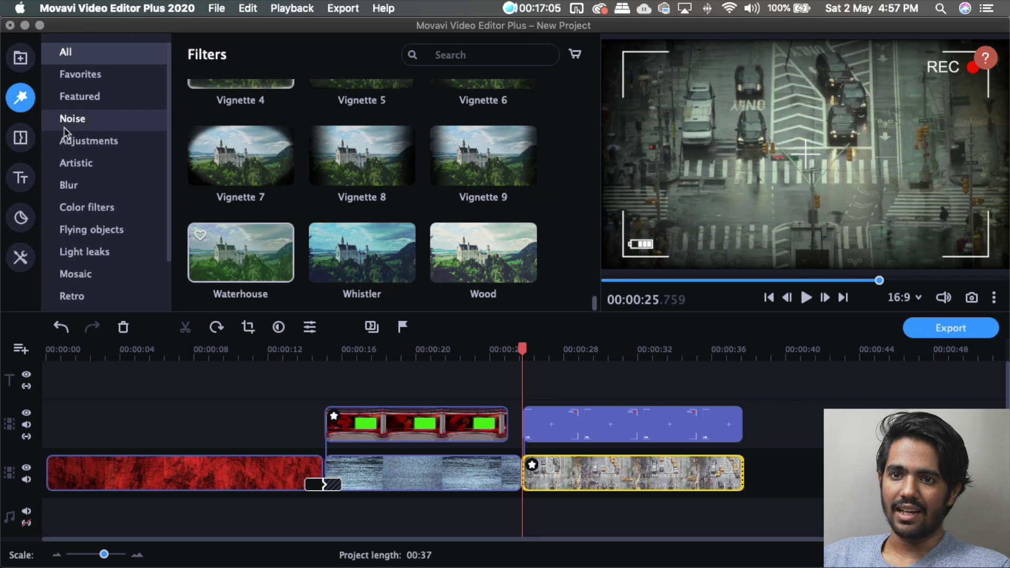
{"action": "left_click", "coordinate": [20, 58]}
{"action": "scroll", "coordinate": [466, 223], "scroll_direction": "up", "scroll_amount": 5}
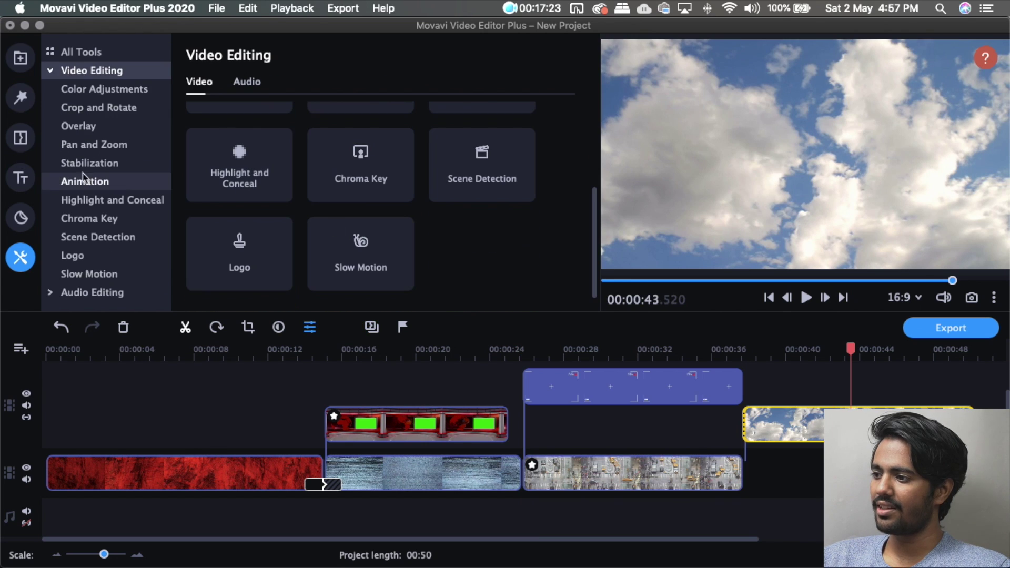
Step: Adjust the clouds clip's slow-motion speed and play it back from just before the clip
{"action": "left_click", "coordinate": [390, 266]}
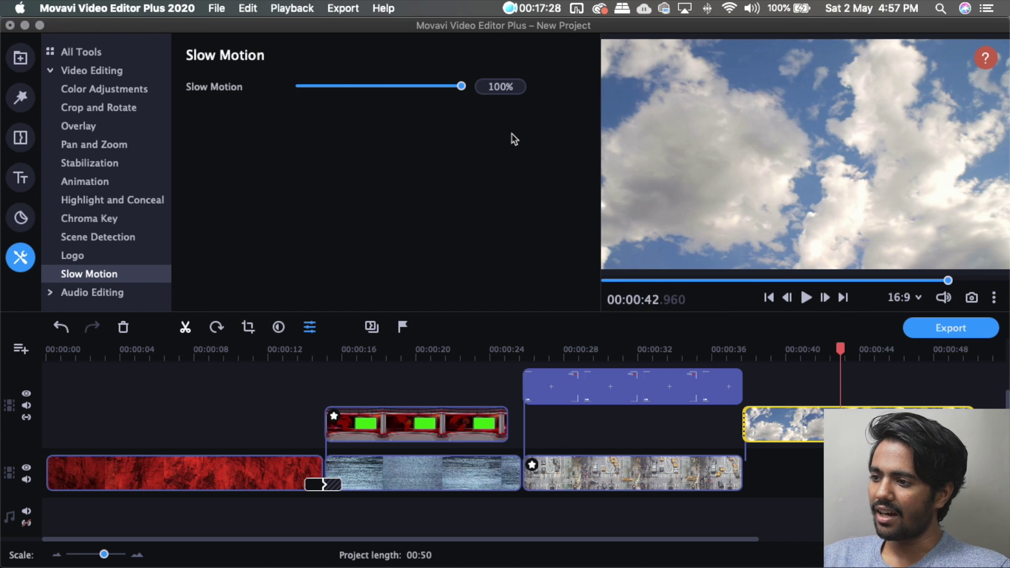
{"action": "left_click_drag", "start_coordinate": [461, 91], "coordinate": [372, 89]}
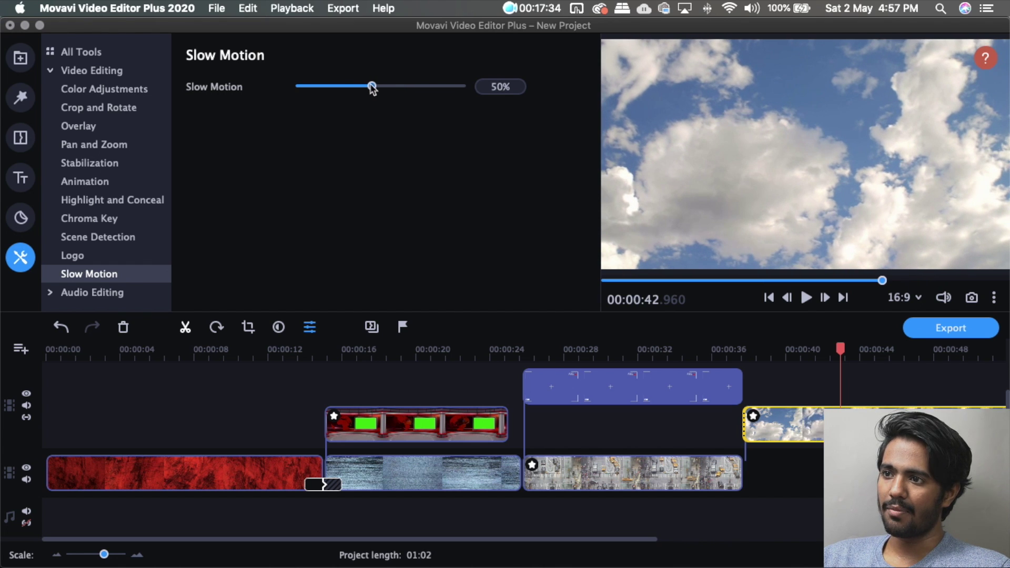
{"action": "left_click", "coordinate": [752, 351]}
{"action": "key", "text": "space"}
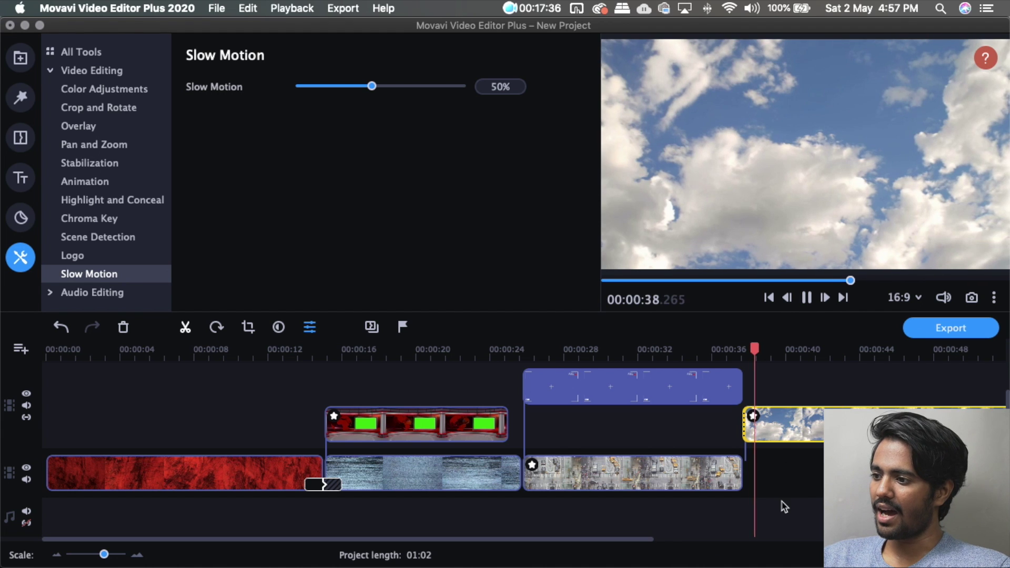
{"action": "left_click_drag", "start_coordinate": [179, 542], "coordinate": [421, 541]}
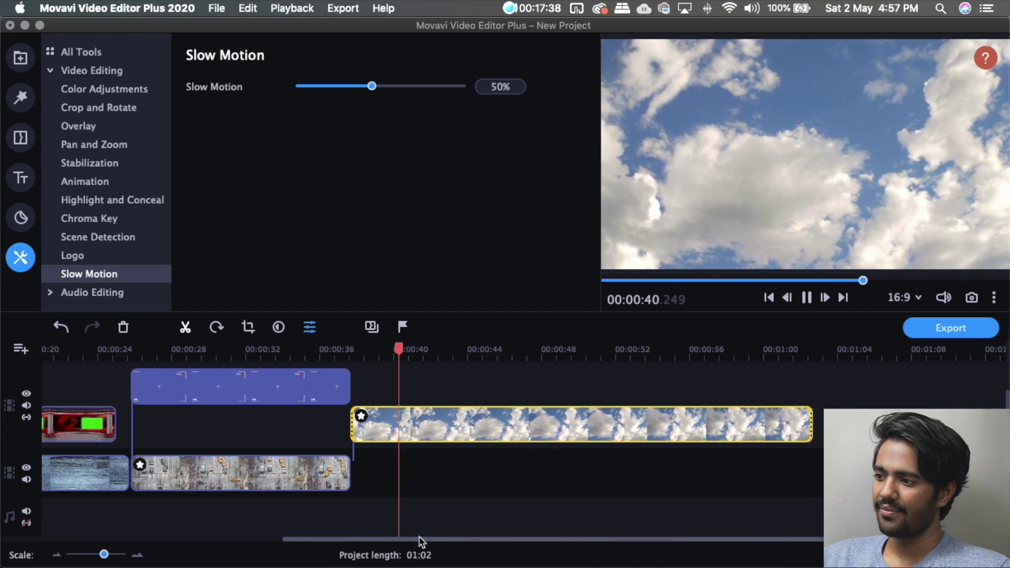
{"action": "key", "text": "space"}
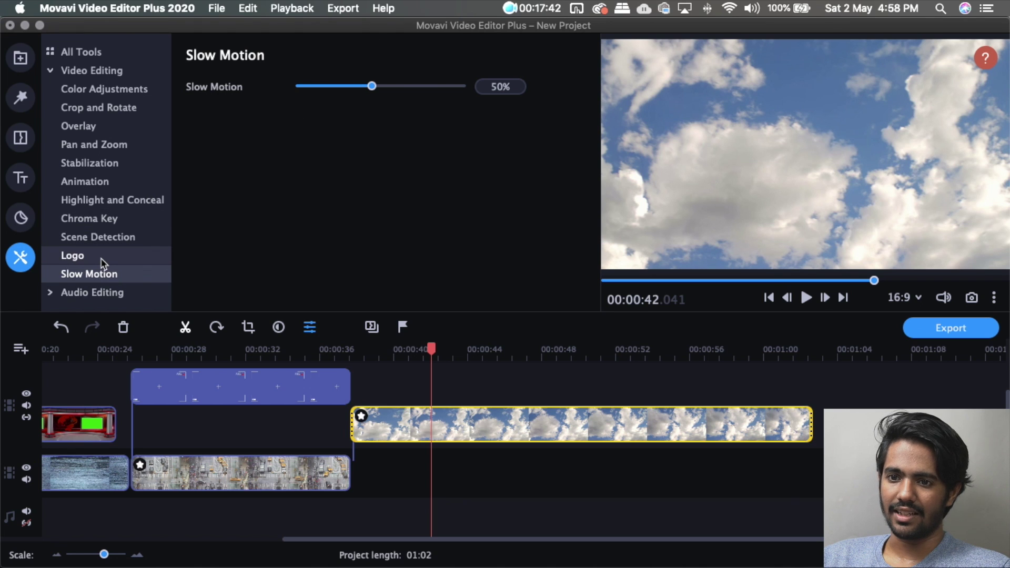
{"action": "left_click", "coordinate": [99, 293]}
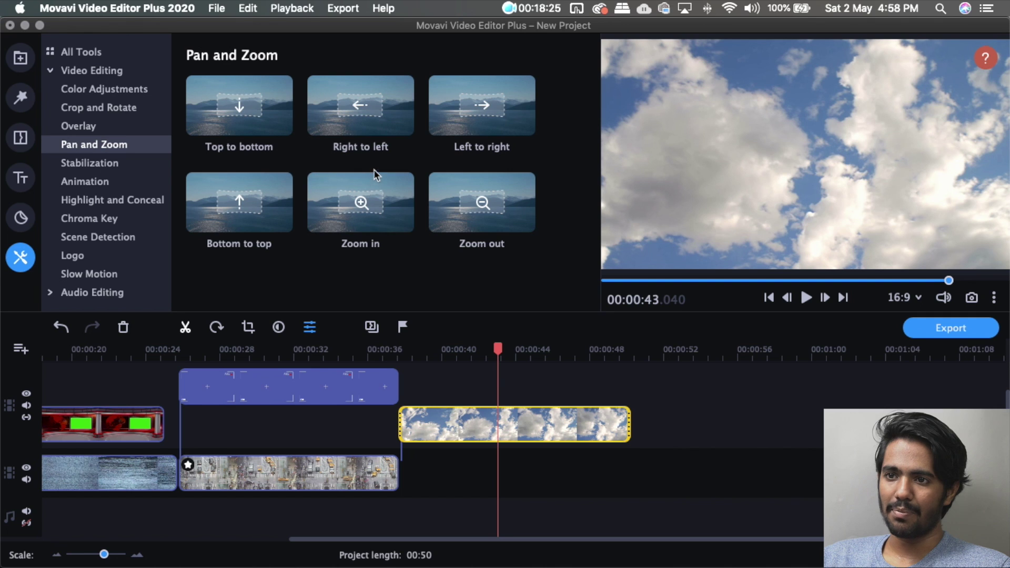
Step: Try the 'Zoom in' preset on the clouds clip twice, undoing it, then bring up Stabilization
{"action": "left_click_drag", "start_coordinate": [363, 207], "coordinate": [419, 418]}
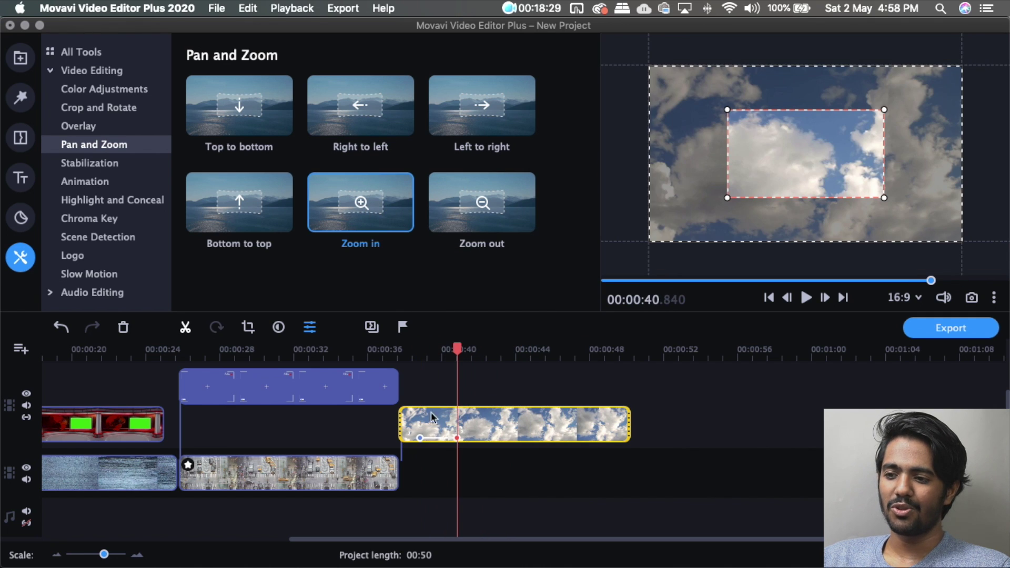
{"action": "key", "text": "super+z"}
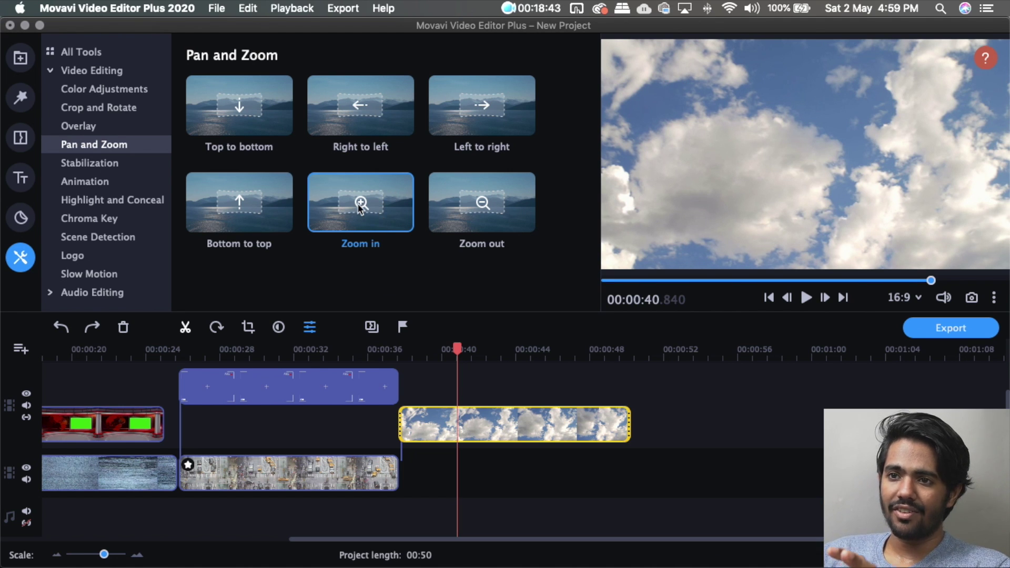
{"action": "left_click_drag", "start_coordinate": [359, 207], "coordinate": [550, 429]}
{"action": "left_click_drag", "start_coordinate": [466, 352], "coordinate": [577, 349]}
{"action": "key", "text": "super+z"}
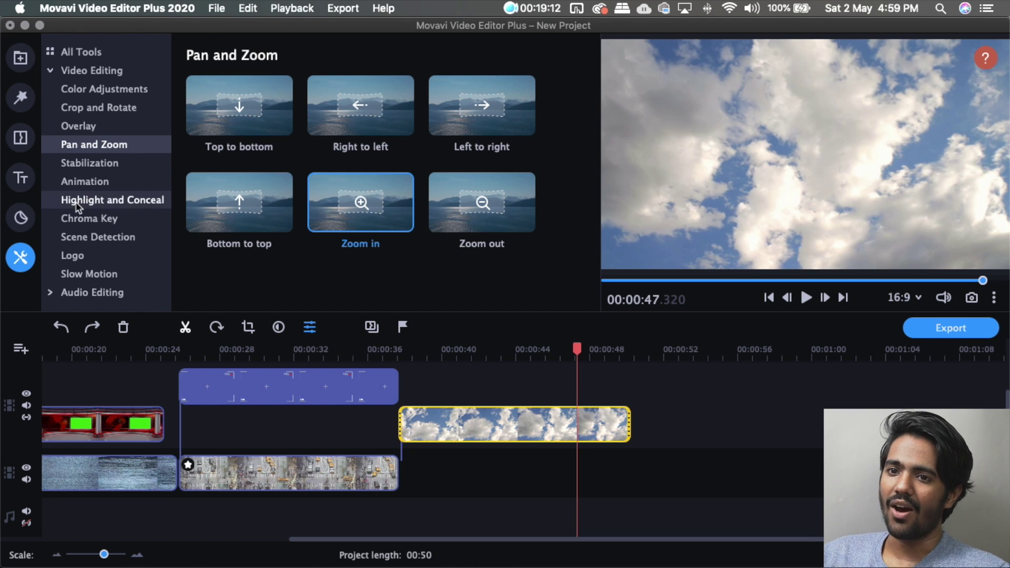
{"action": "left_click", "coordinate": [102, 168]}
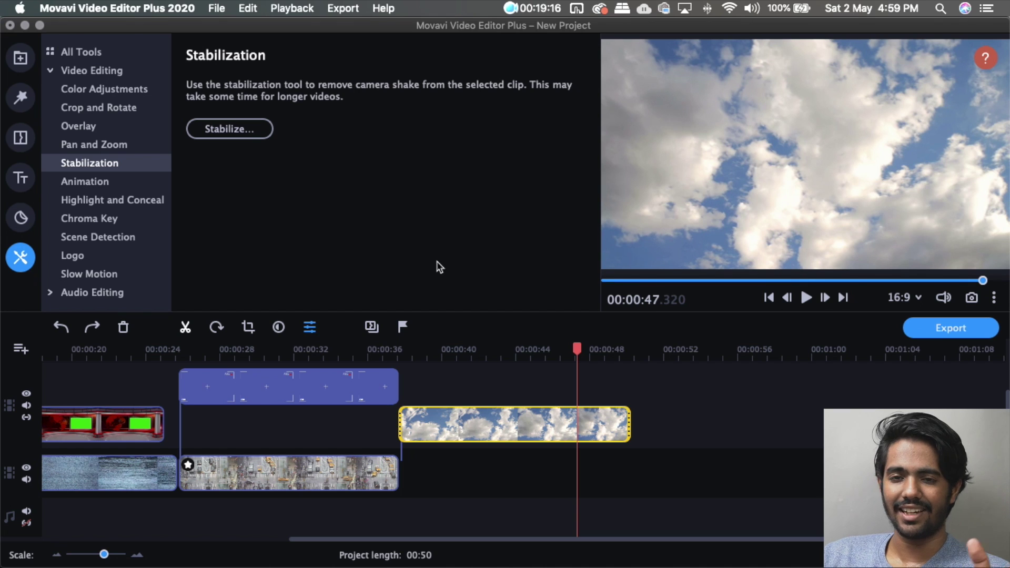
Step: Add a keyframe animation to the clouds clip and set the playhead to about 00:00:41
{"action": "left_click", "coordinate": [106, 182]}
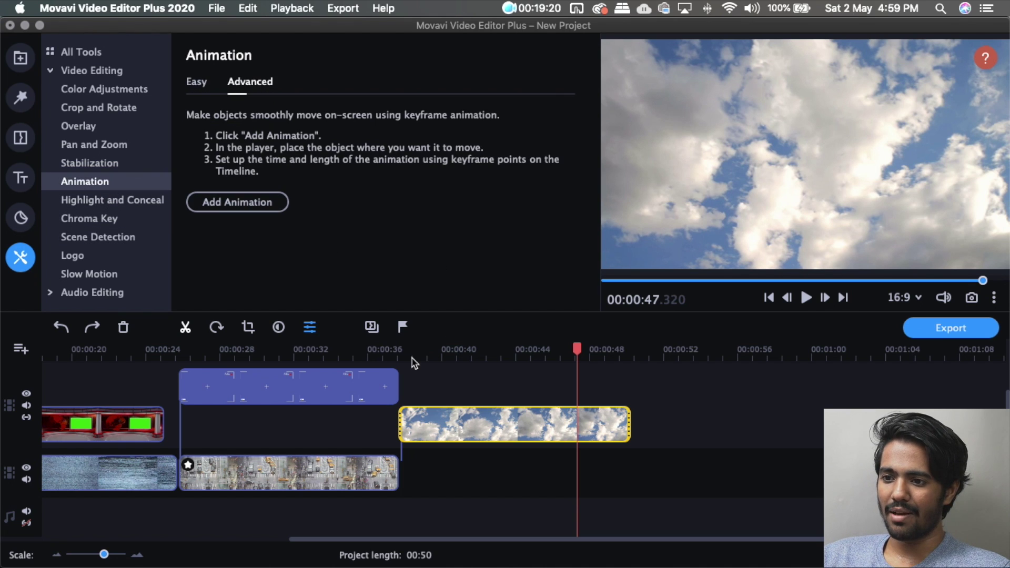
{"action": "left_click", "coordinate": [536, 361]}
{"action": "left_click", "coordinate": [465, 363]}
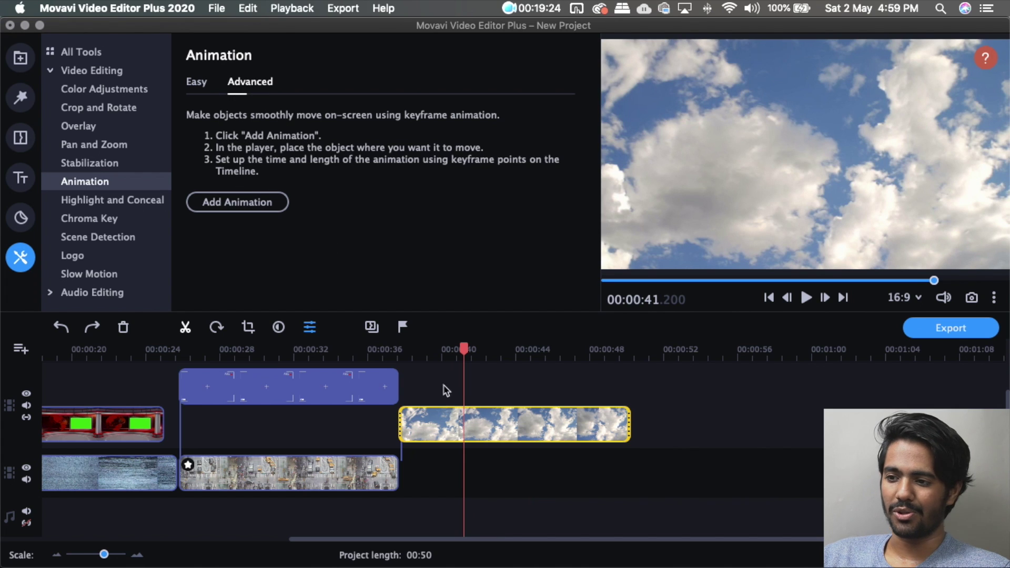
{"action": "left_click", "coordinate": [243, 196]}
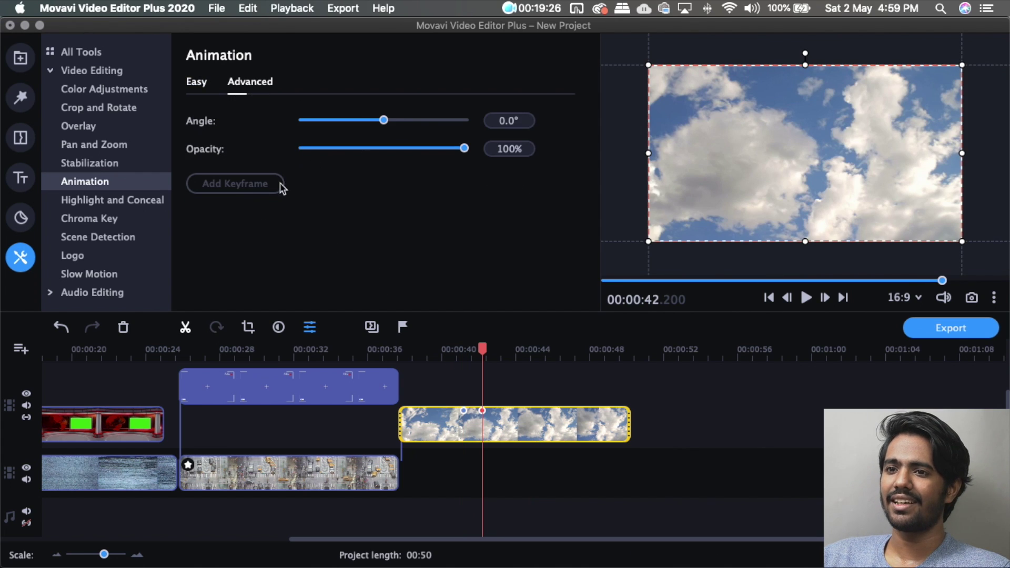
{"action": "left_click", "coordinate": [510, 436]}
{"action": "left_click_drag", "start_coordinate": [466, 347], "coordinate": [462, 347]}
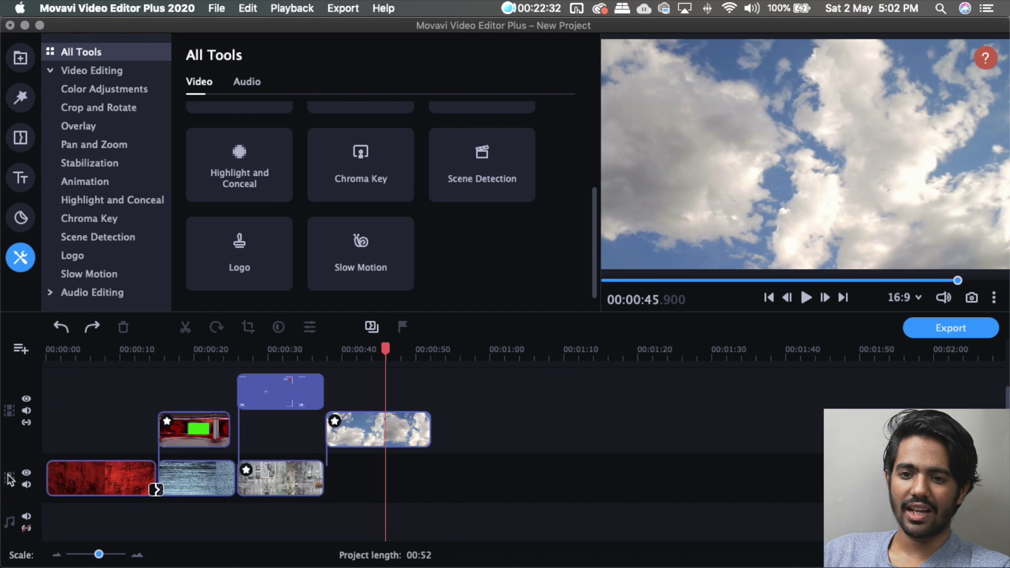
Step: Hide and reshow the top overlay track, then link the overlay clips to the main track
{"action": "left_click", "coordinate": [26, 401]}
{"action": "left_click", "coordinate": [27, 401]}
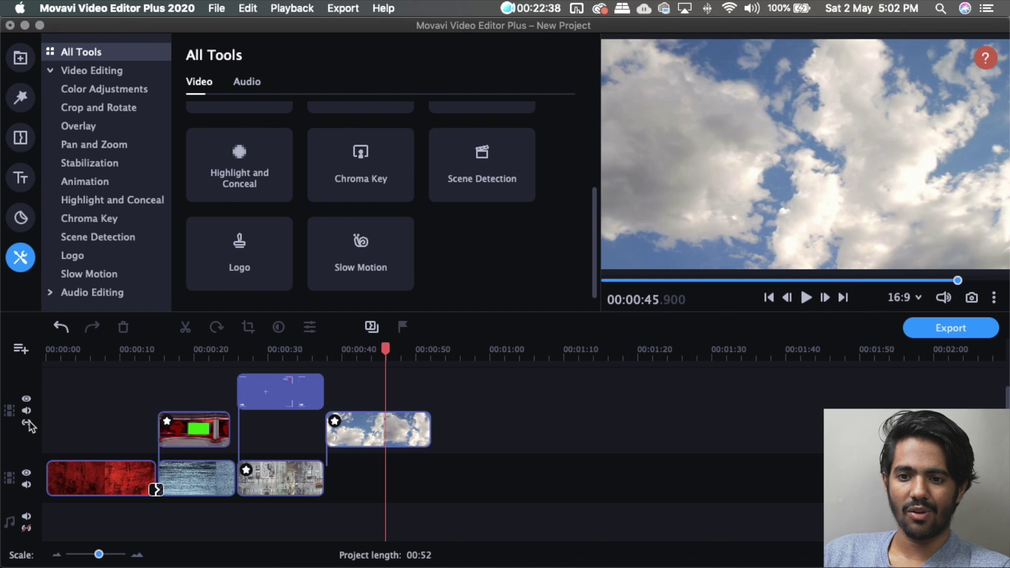
{"action": "left_click", "coordinate": [27, 422]}
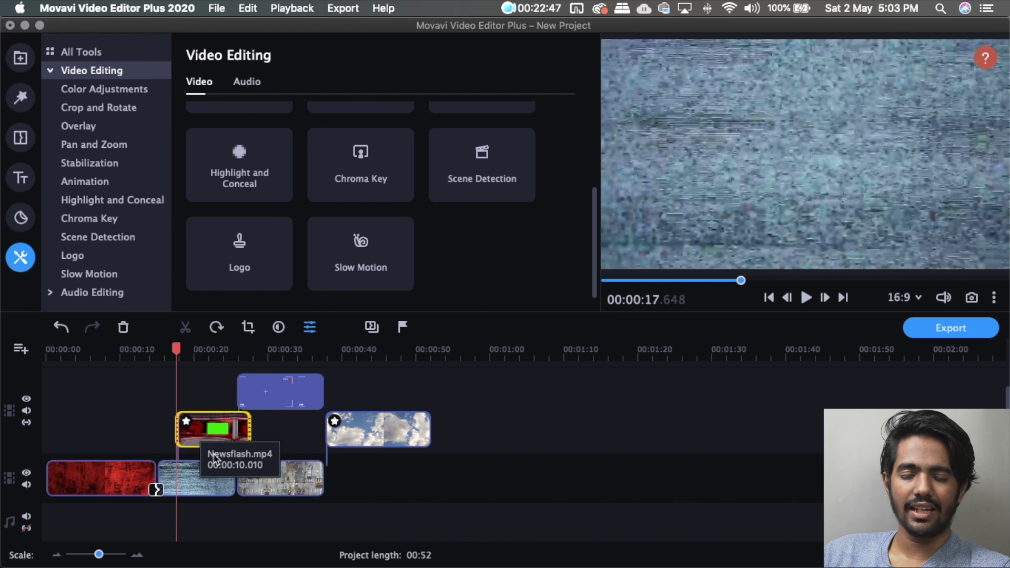
Step: Delete the blurry grey clip from the main track and select the purple, studio and clouds clips
{"action": "left_click", "coordinate": [185, 479]}
{"action": "key", "text": "Delete"}
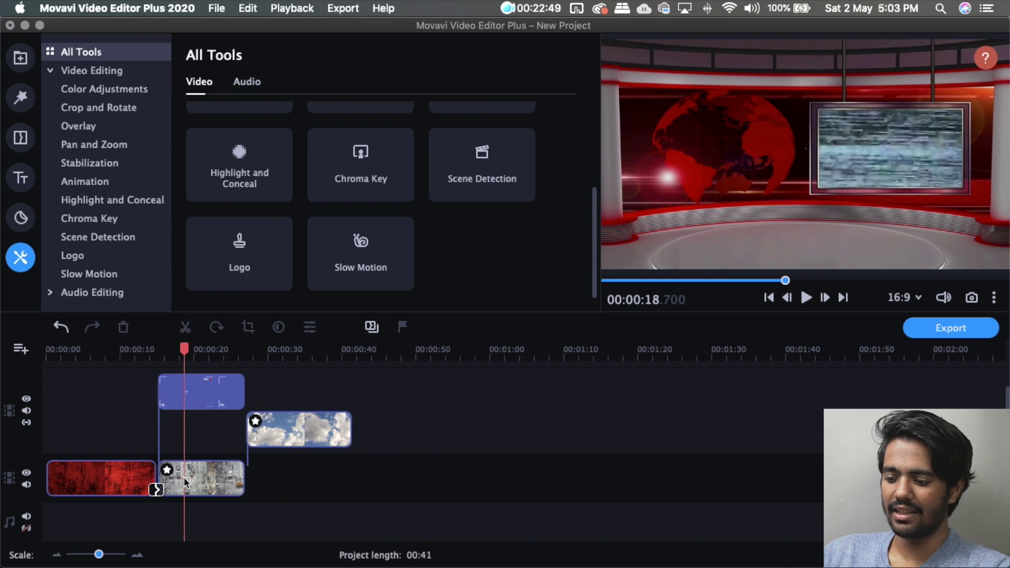
{"action": "key", "text": "super+z"}
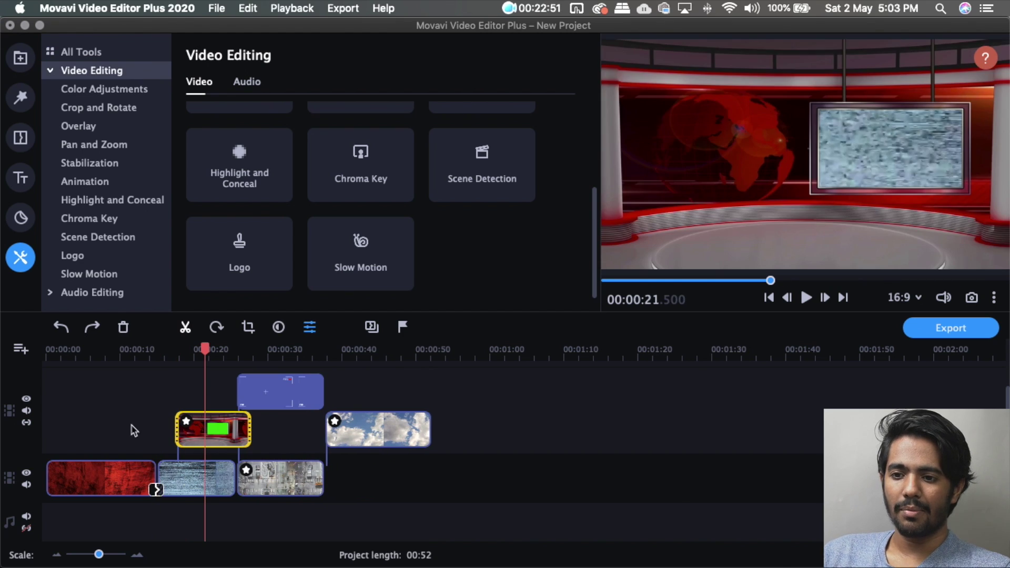
{"action": "left_click", "coordinate": [200, 485]}
{"action": "key", "text": "super+z"}
{"action": "key", "text": "super+z"}
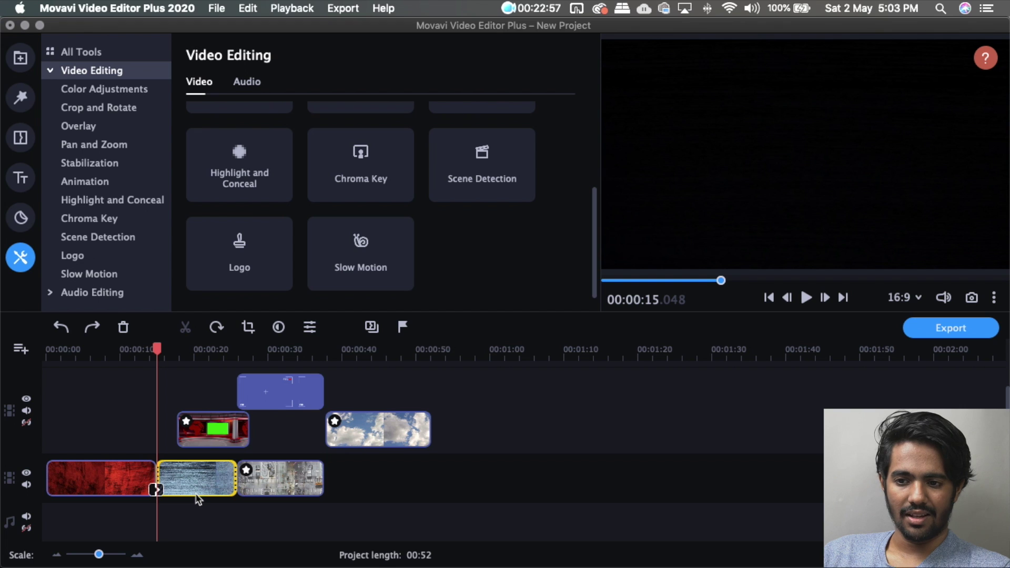
{"action": "key", "text": "Delete"}
{"action": "left_click_drag", "start_coordinate": [218, 383], "coordinate": [367, 434]}
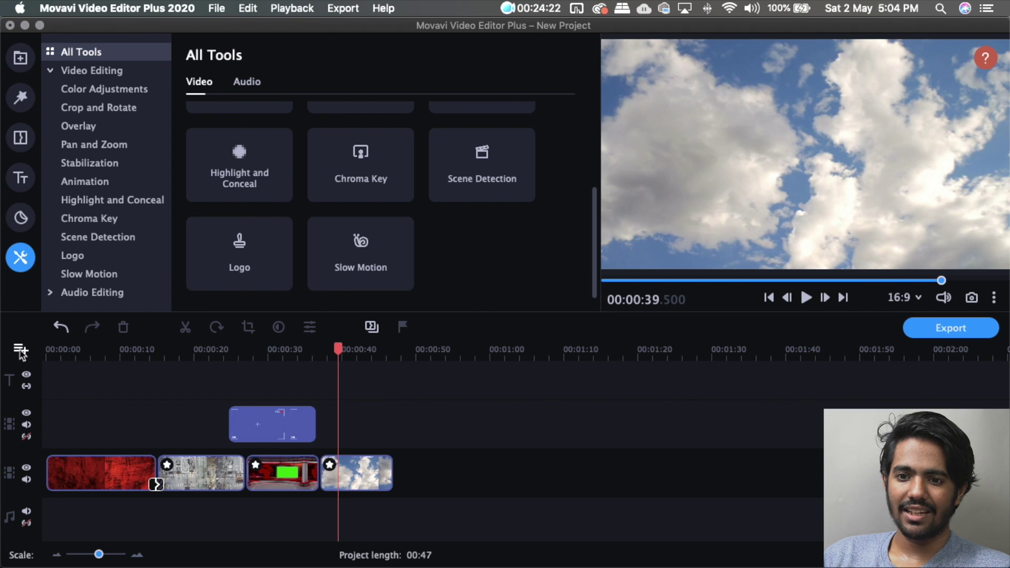
{"action": "left_click", "coordinate": [21, 350]}
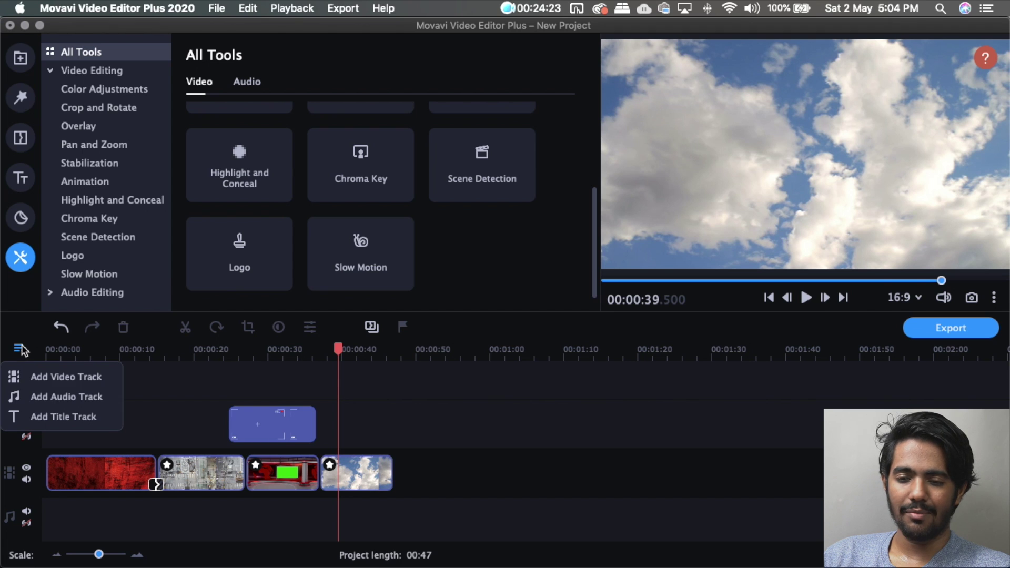
Step: Add two new video tracks and a title track to the timeline
{"action": "left_click", "coordinate": [23, 376]}
{"action": "left_click", "coordinate": [20, 350]}
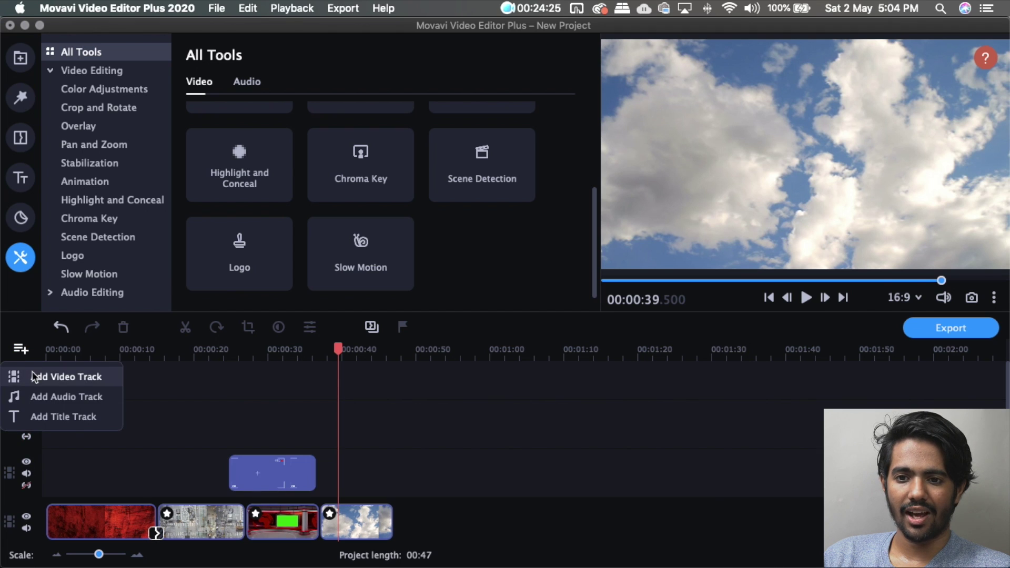
{"action": "left_click", "coordinate": [24, 376]}
{"action": "left_click", "coordinate": [21, 350]}
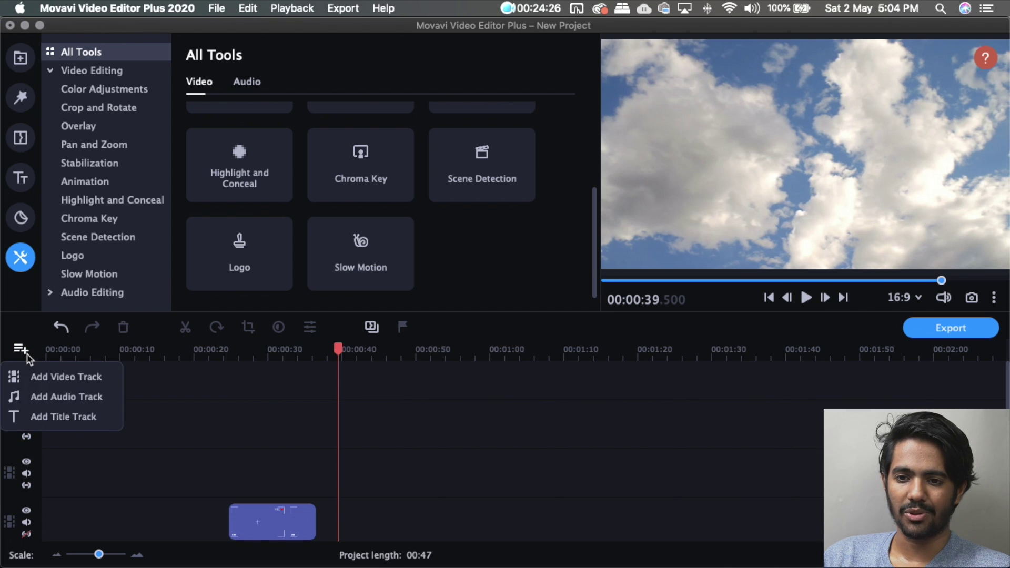
{"action": "left_click", "coordinate": [62, 415]}
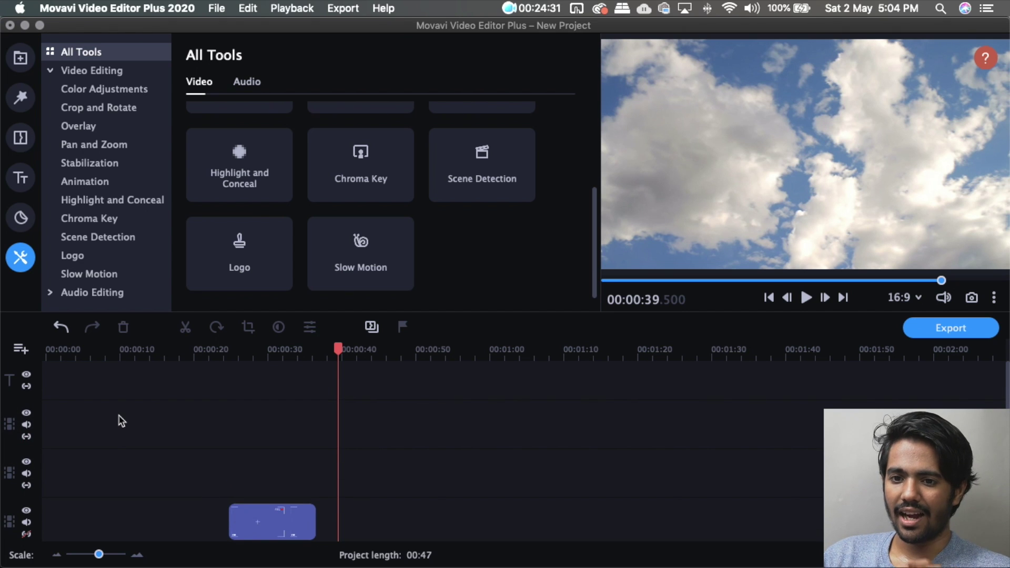
Step: Scroll through the timeline and scrub the playhead to about 00:00:14
{"action": "scroll", "coordinate": [121, 421], "scroll_direction": "down", "scroll_amount": 2}
{"action": "scroll", "coordinate": [199, 423], "scroll_direction": "up", "scroll_amount": 2}
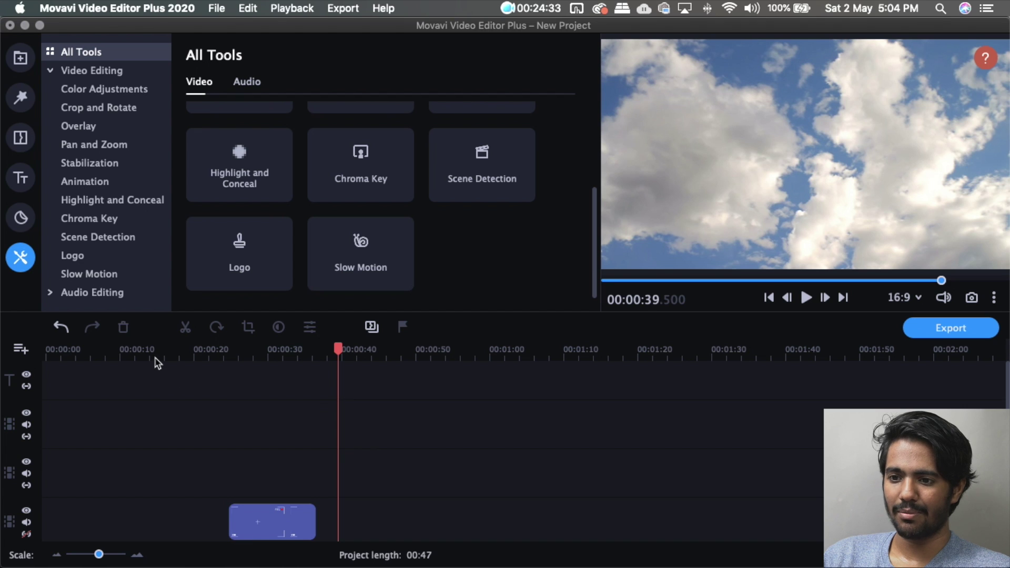
{"action": "left_click_drag", "start_coordinate": [87, 353], "coordinate": [379, 363]}
{"action": "scroll", "coordinate": [255, 427], "scroll_direction": "down", "scroll_amount": 2}
{"action": "scroll", "coordinate": [216, 433], "scroll_direction": "up", "scroll_amount": 2}
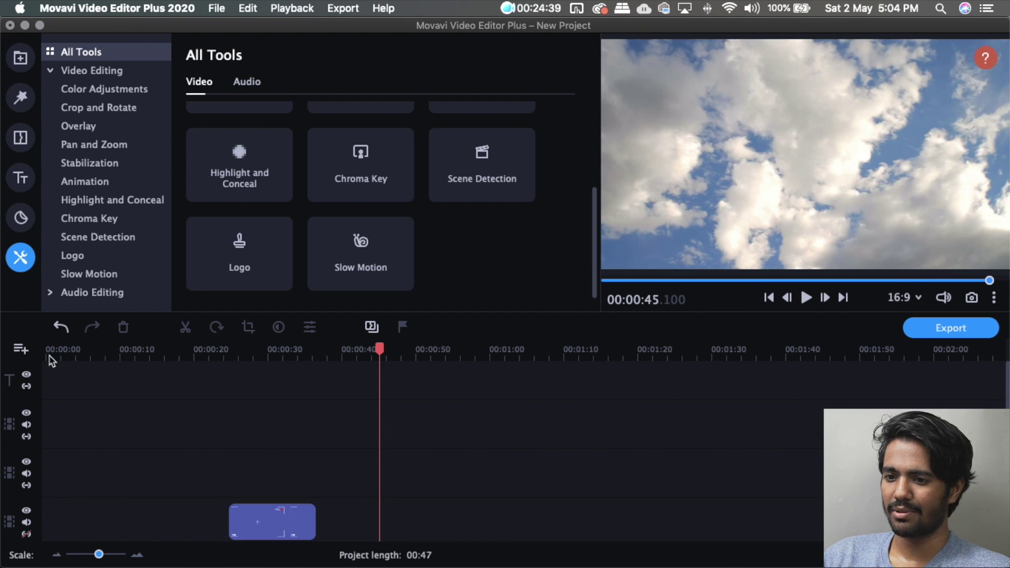
{"action": "left_click", "coordinate": [20, 349]}
{"action": "left_click", "coordinate": [300, 423]}
{"action": "scroll", "coordinate": [307, 442], "scroll_direction": "down", "scroll_amount": 2}
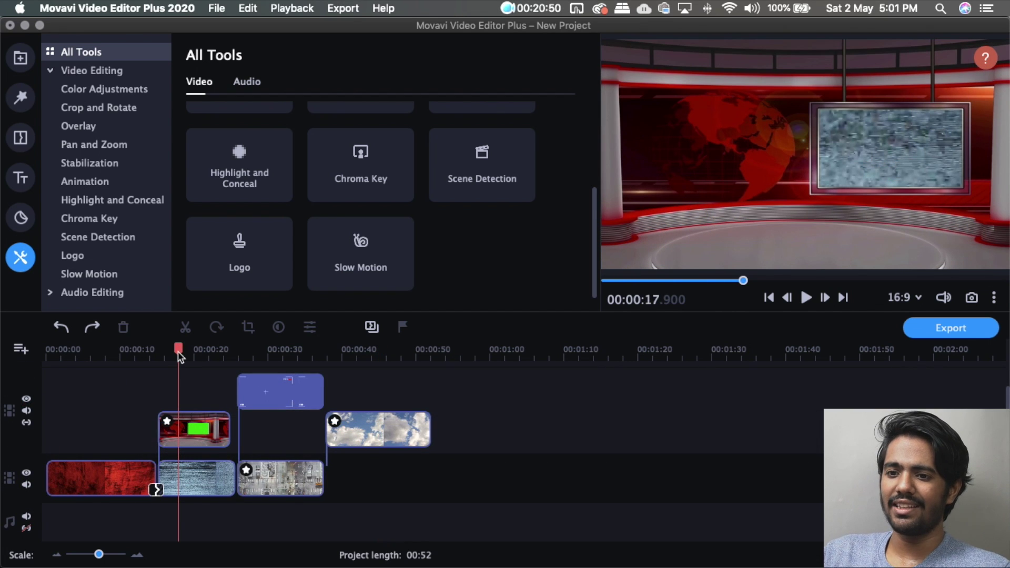
{"action": "left_click_drag", "start_coordinate": [181, 349], "coordinate": [385, 349]}
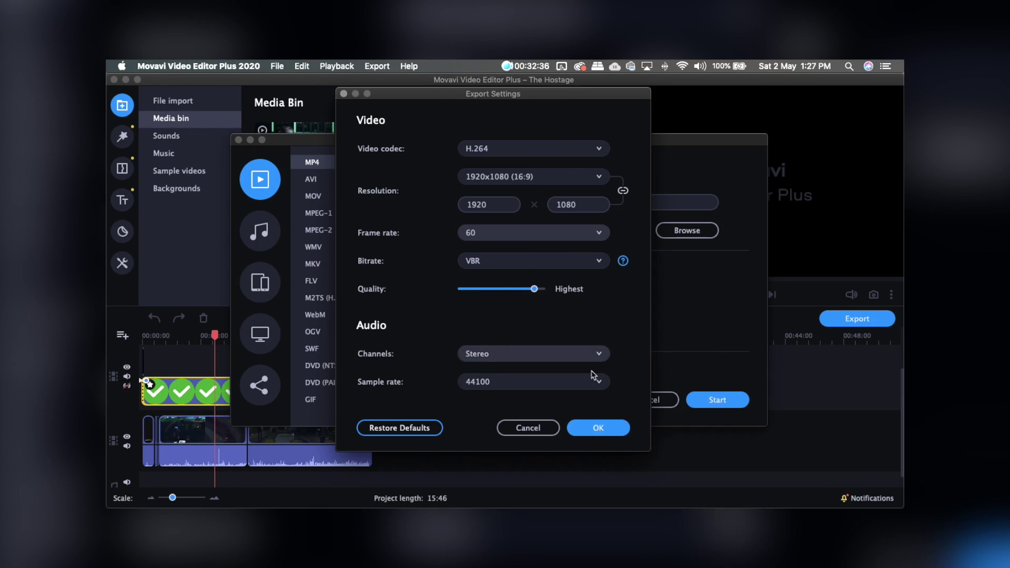
Step: Confirm the export settings and start saving the video to the computer
{"action": "left_click", "coordinate": [592, 427]}
{"action": "left_click", "coordinate": [715, 401]}
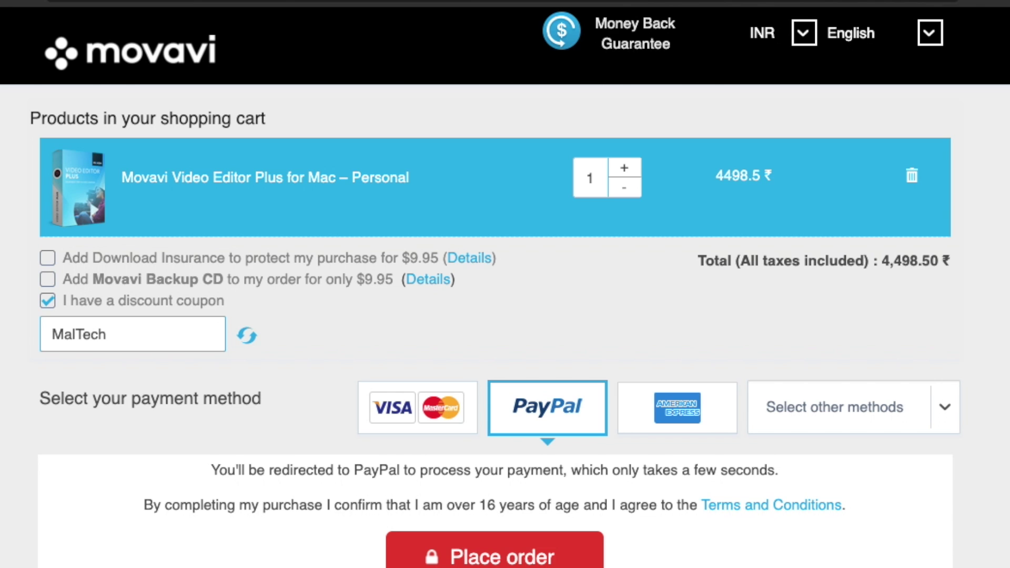
Step: Apply the discount coupon and highlight the 1,349.41 ₹ saving and 3,149.32 ₹ total
{"action": "left_click", "coordinate": [244, 338]}
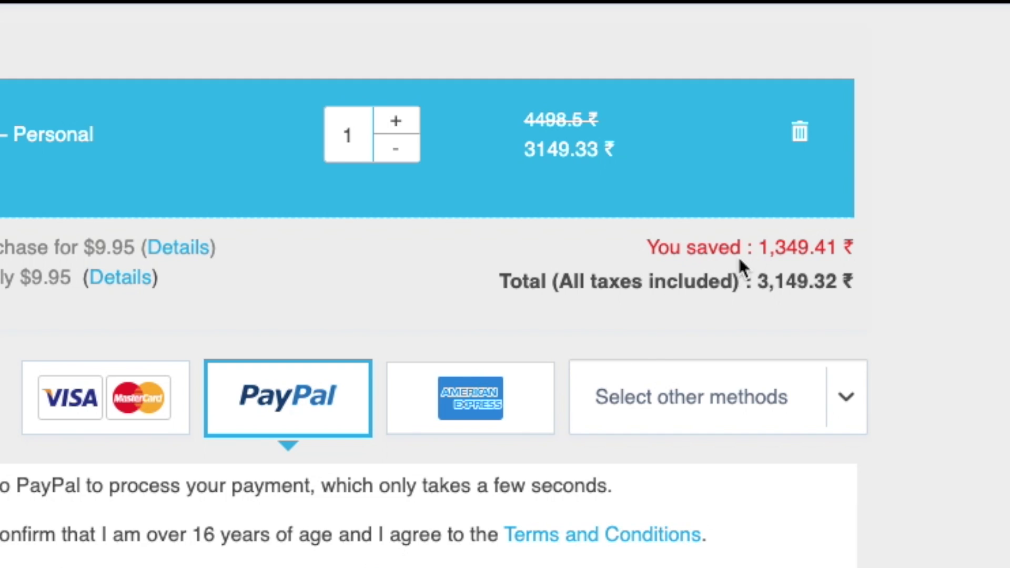
{"action": "left_click_drag", "start_coordinate": [762, 246], "coordinate": [845, 271]}
{"action": "left_click", "coordinate": [893, 299]}
{"action": "left_click_drag", "start_coordinate": [763, 283], "coordinate": [827, 280]}
{"action": "left_click_drag", "start_coordinate": [827, 281], "coordinate": [840, 281]}
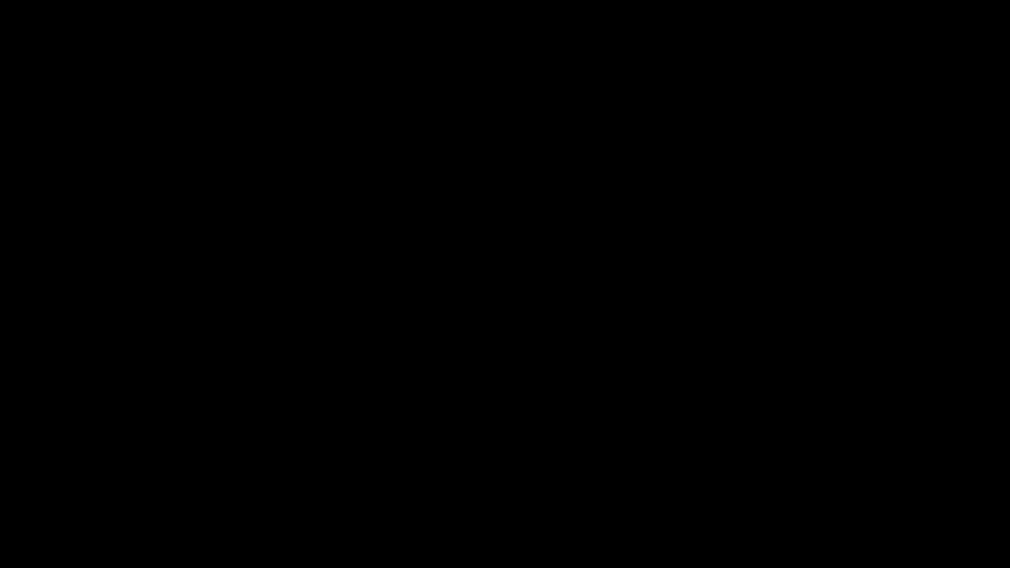